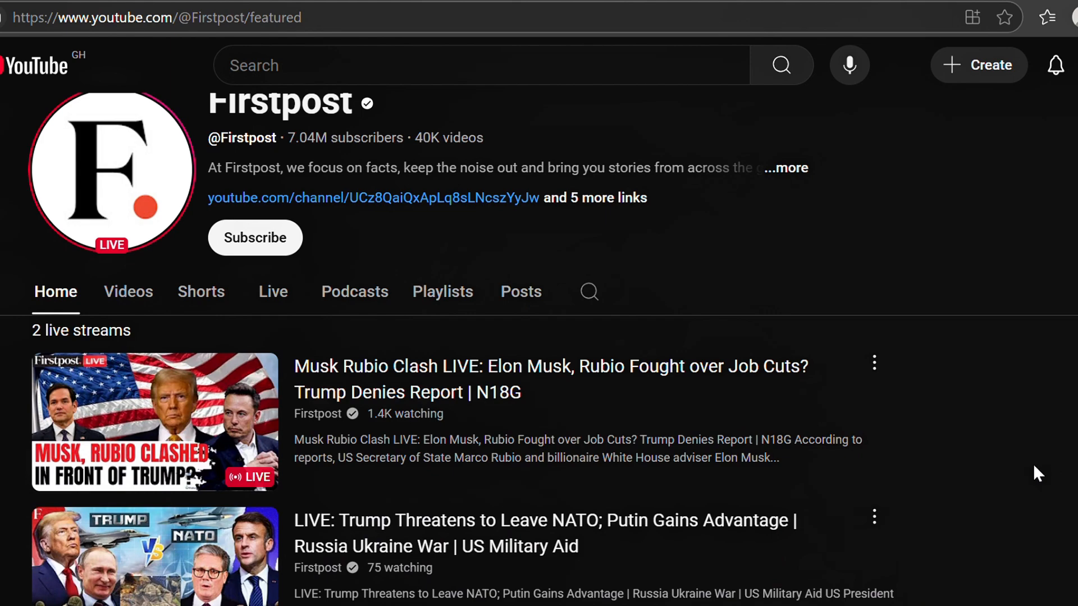
Step: Look through the videos and Shorts on the Firstpost YouTube channel's home page
scroll(1024, 444, "down", 6)
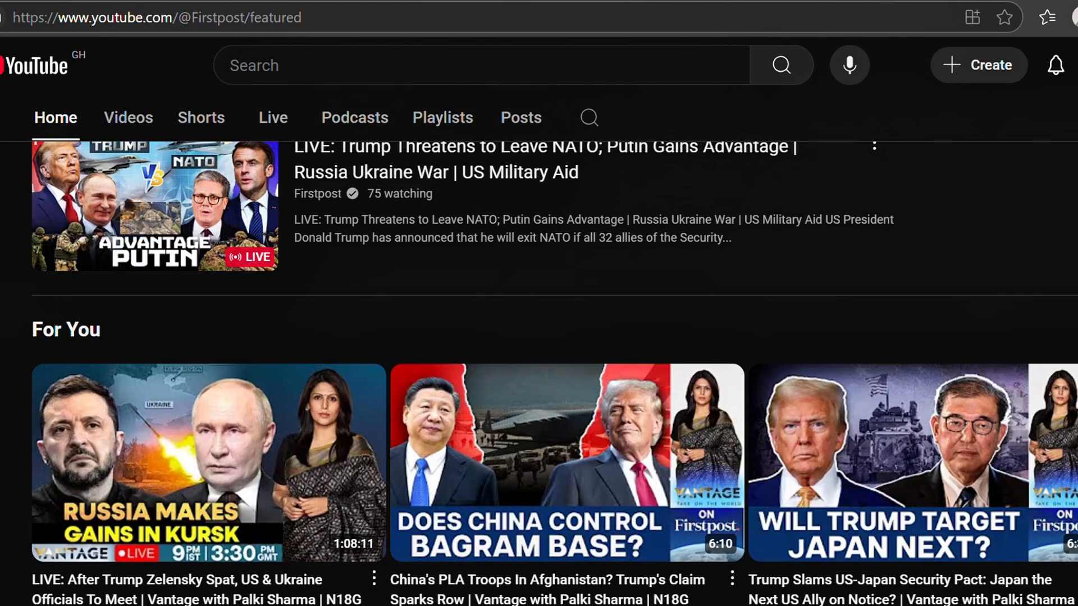
scroll(1030, 447, "down", 5)
scroll(554, 353, "down", 2)
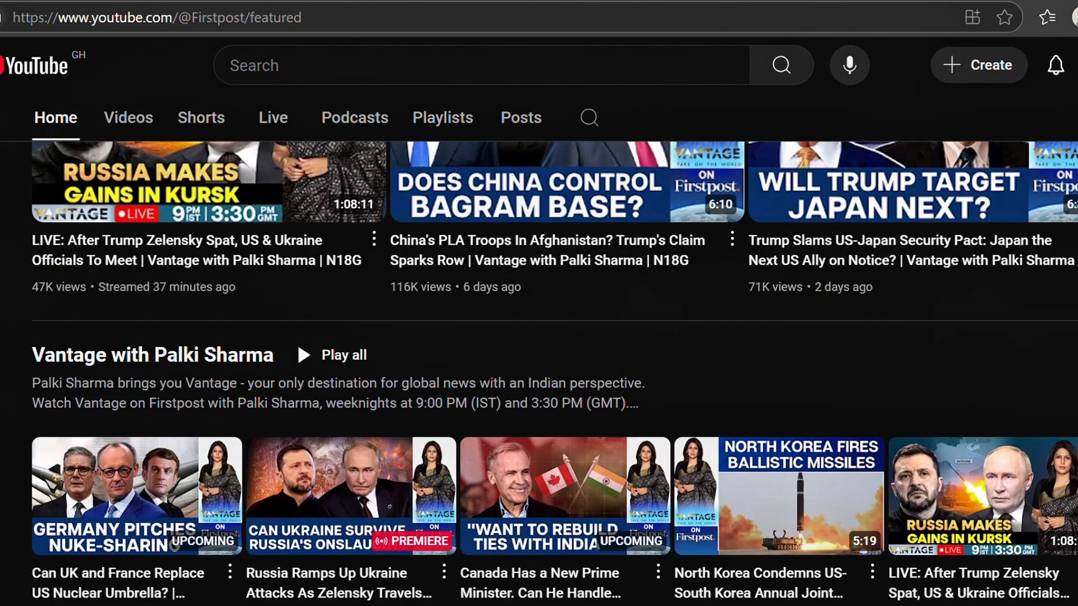
scroll(554, 353, "down", 4)
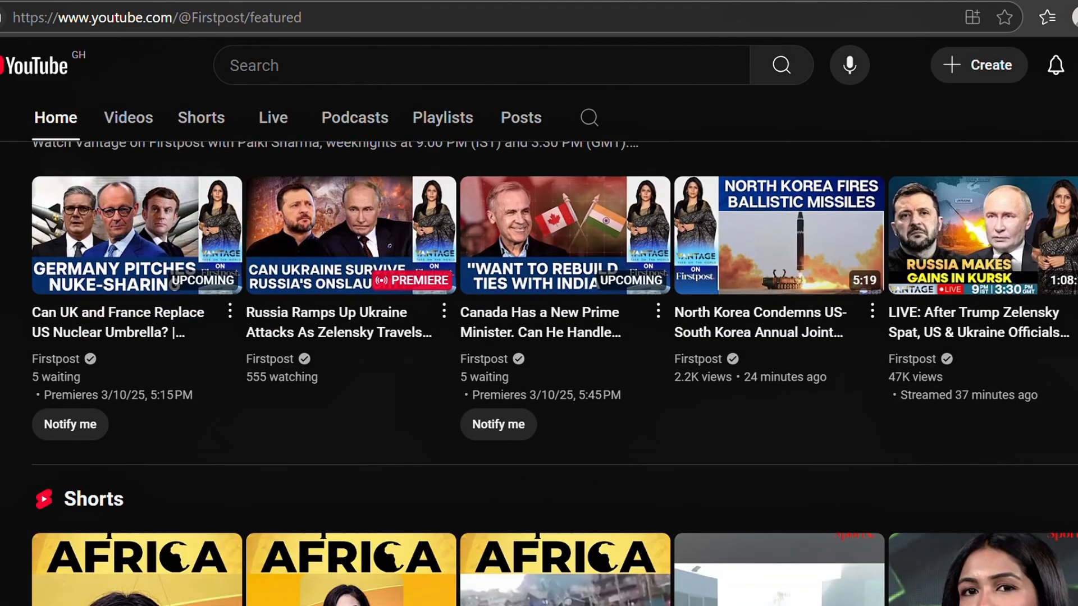
scroll(554, 353, "up", 2)
scroll(554, 354, "up", 10)
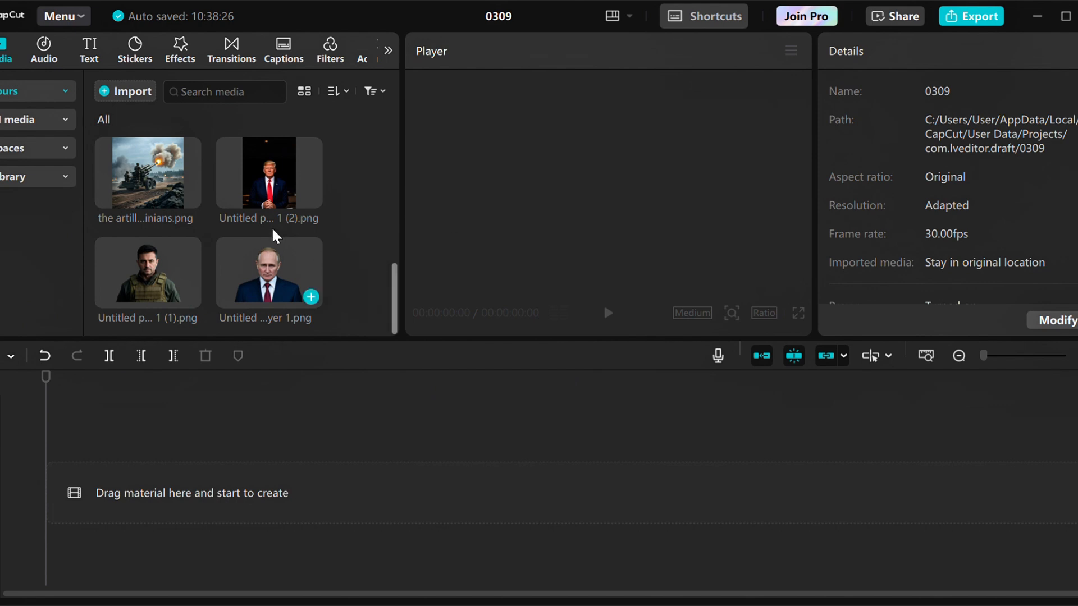
Step: In CapCut, find the clip 61417-498529698.mp4 in the imported media and place it at the start of the empty timeline
scroll(275, 230, "up", 5)
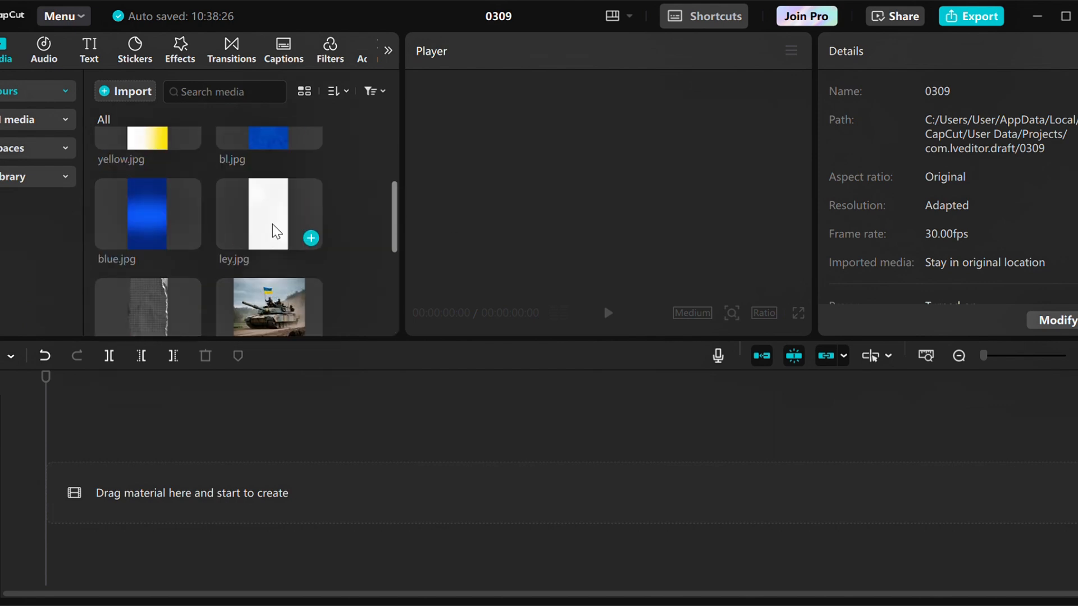
scroll(275, 230, "up", 2)
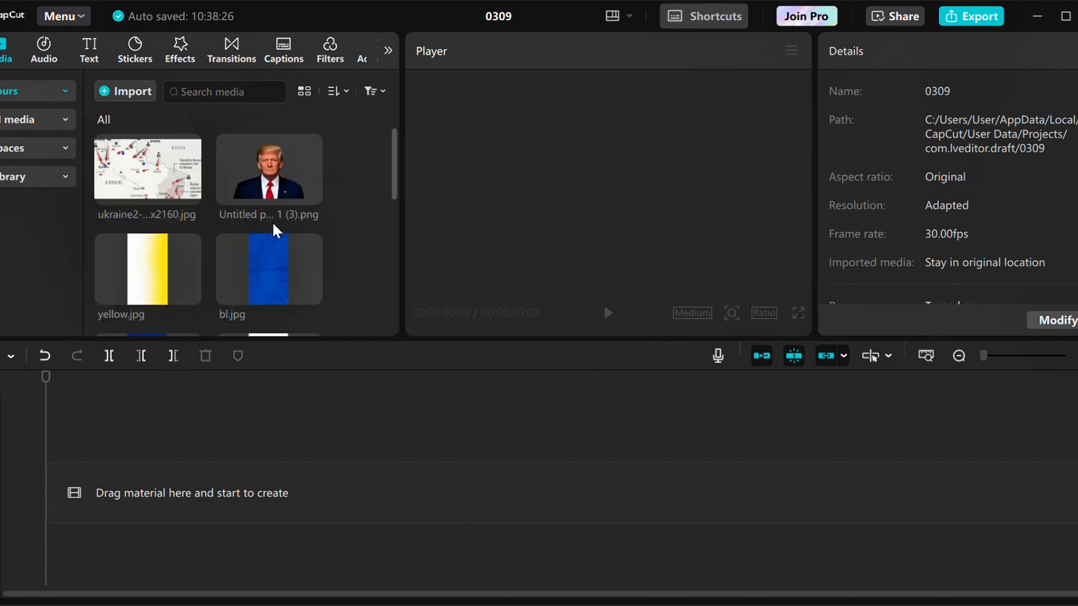
scroll(275, 230, "down", 4)
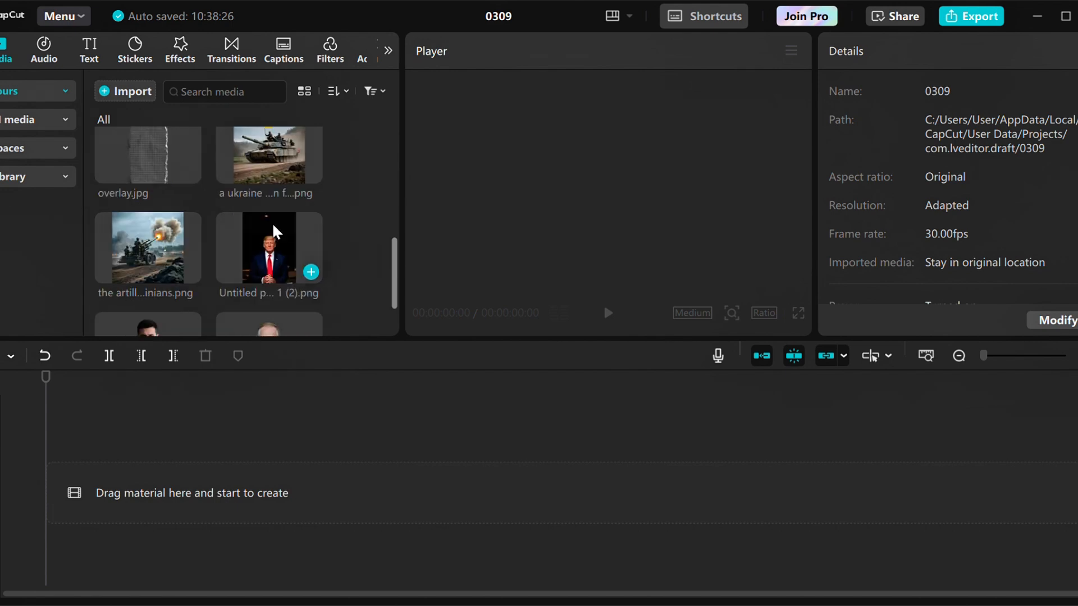
scroll(275, 230, "down", 1)
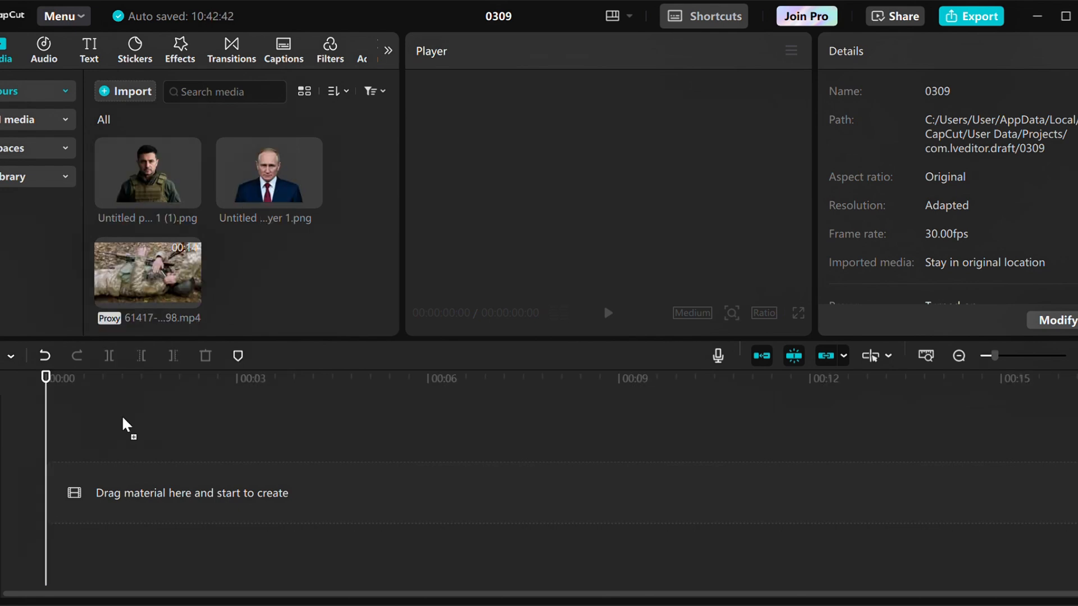
left_click_drag(123, 426, 128, 498)
left_click_drag(128, 498, 131, 494)
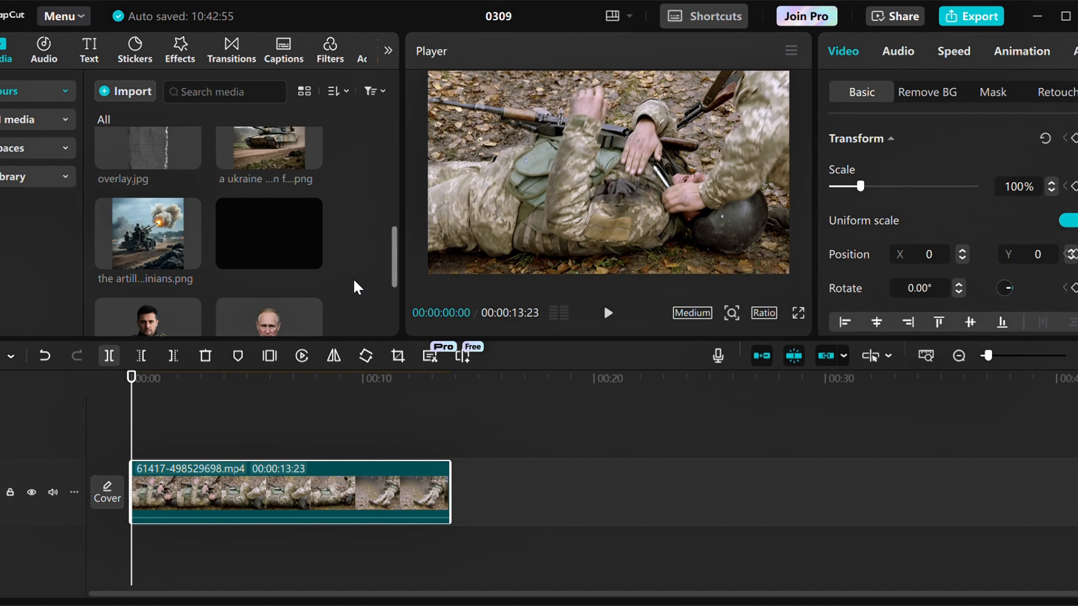
Step: Add ley.jpg after the video clip and fit it to the frame with -90° rotation, 199% scale and position X 0, Y 127
scroll(355, 287, "up", 5)
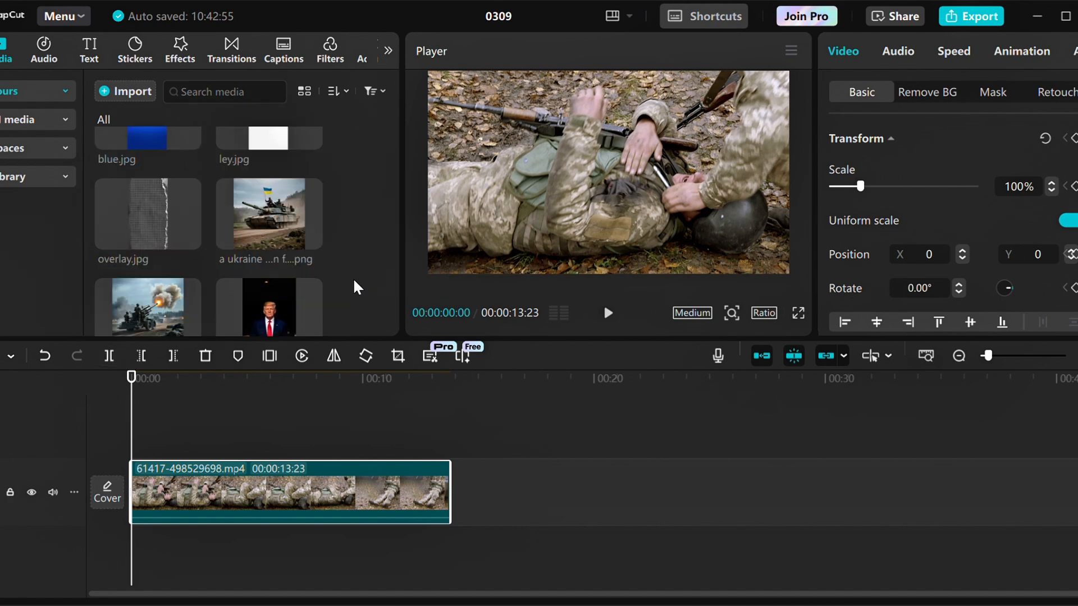
left_click_drag(258, 198, 486, 500)
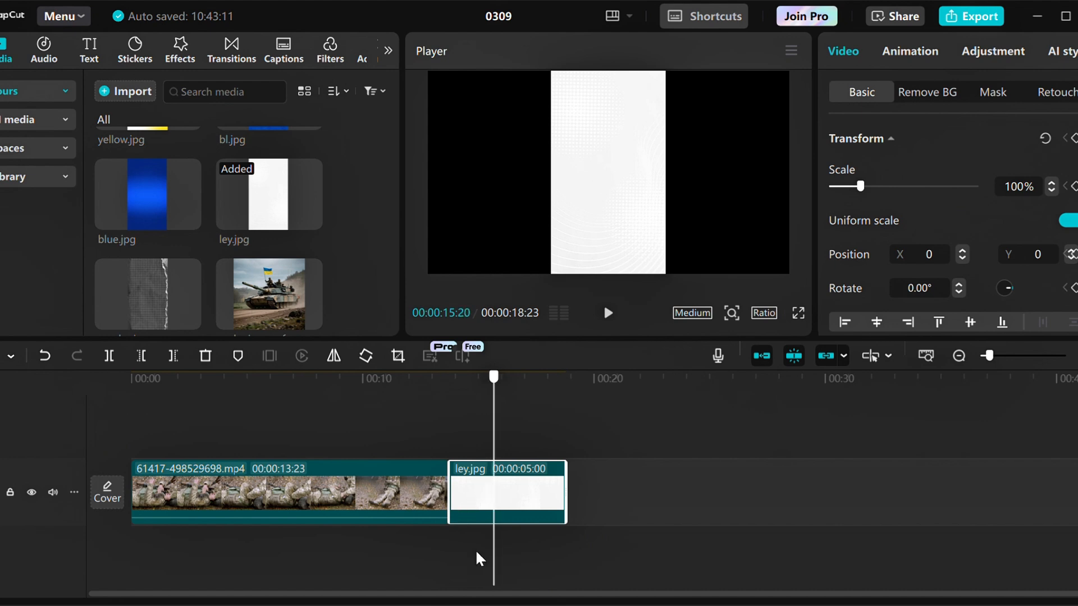
left_click_drag(643, 221, 636, 188)
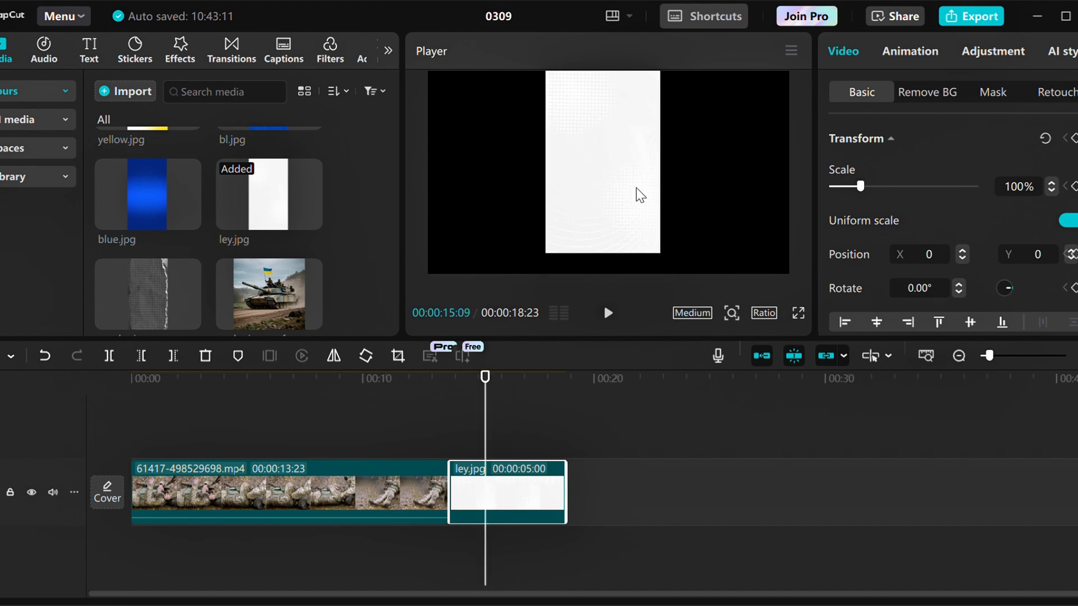
left_click_drag(630, 267, 720, 159)
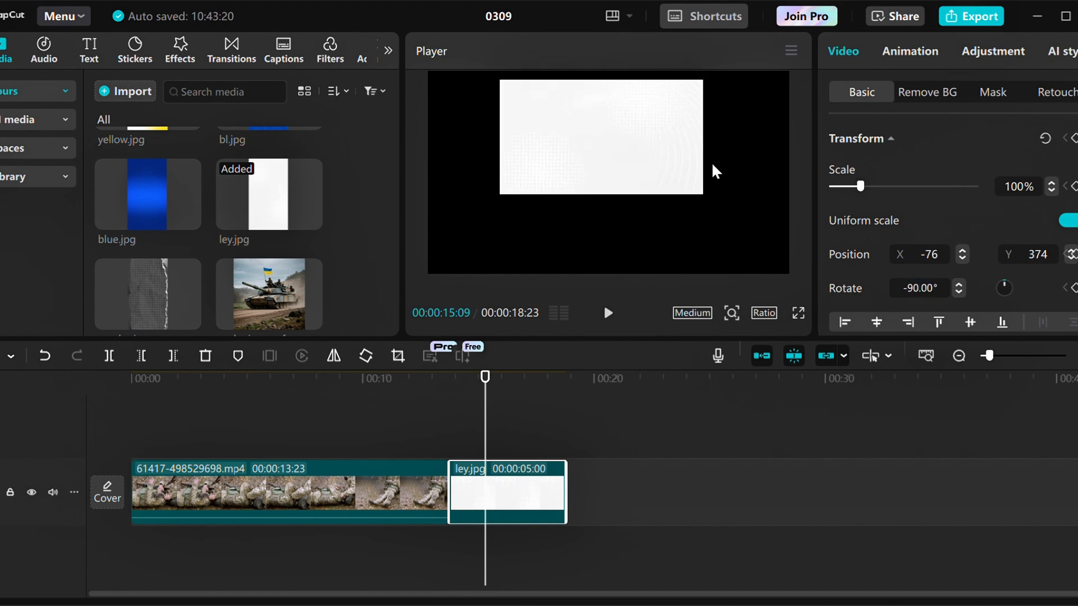
left_click_drag(577, 158, 557, 199)
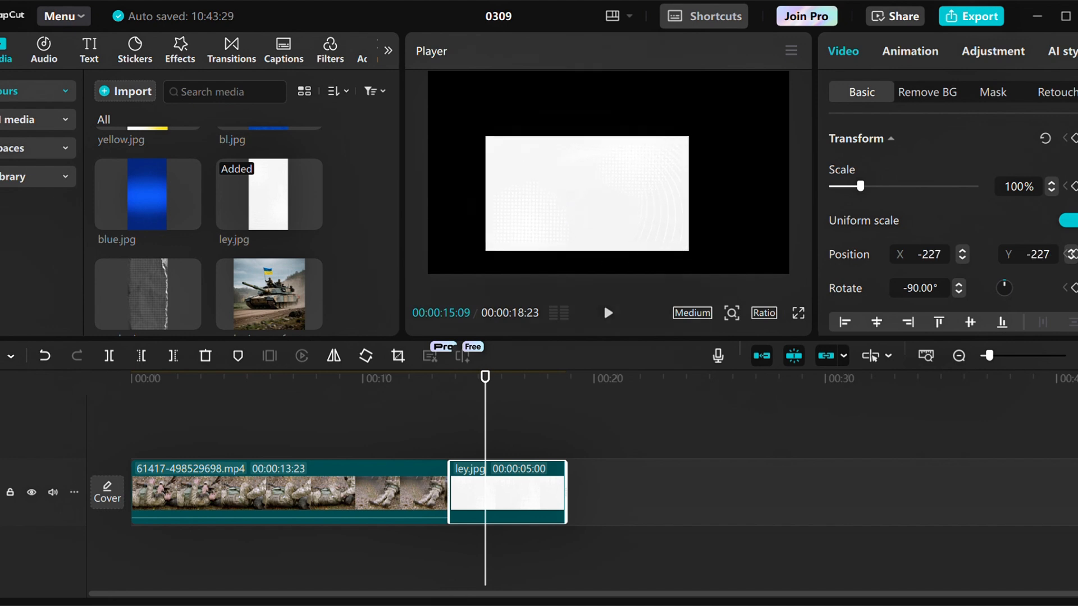
left_click_drag(689, 250, 855, 308)
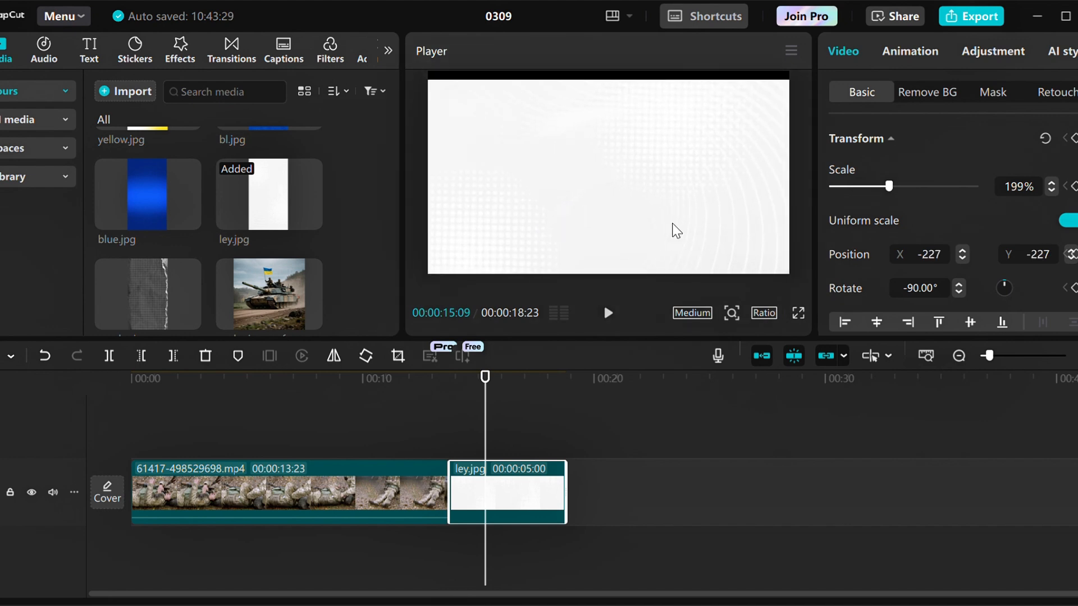
left_click_drag(670, 192, 682, 170)
Step: Delete the video clip from the timeline and shorten ley.jpg to a duration of 00:00:01:17
left_click(308, 470)
key("Delete")
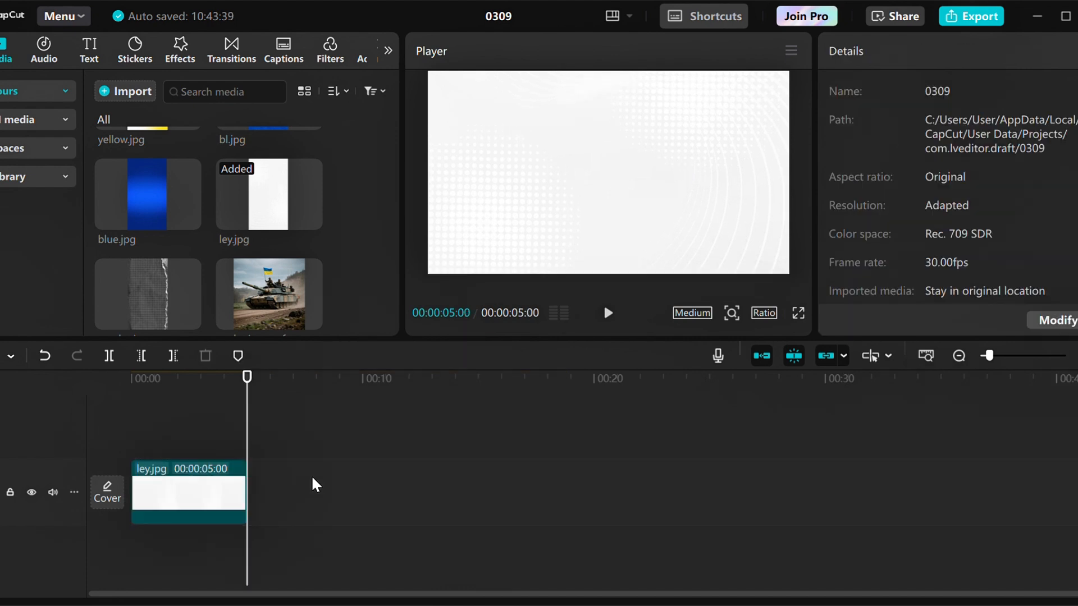
left_click_drag(245, 494, 178, 497)
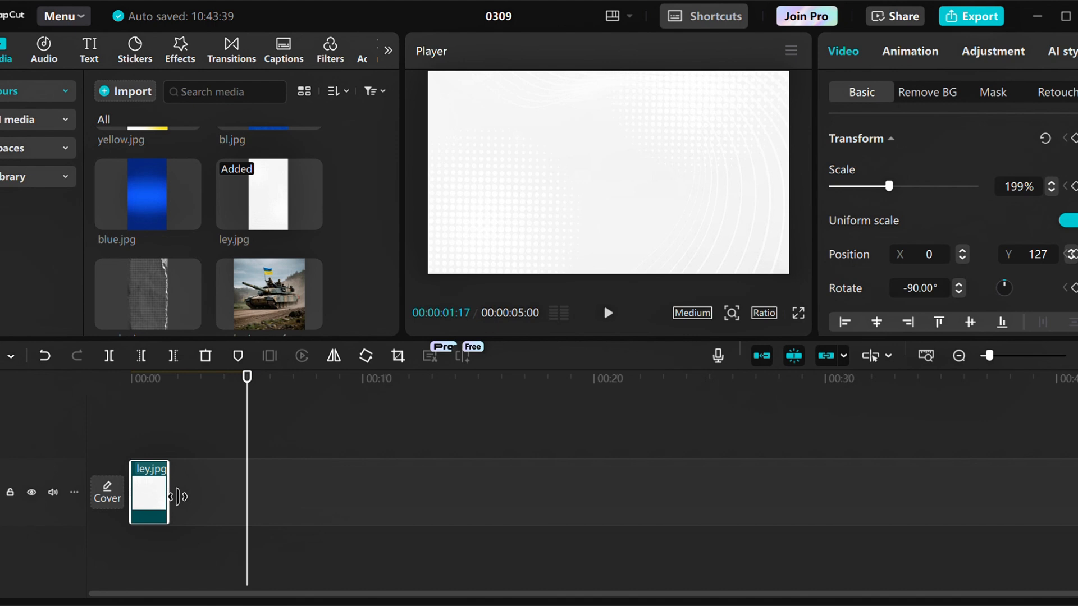
Step: Add blue.jpg on a track above, starting where ley.jpg ends, and fill the frame with it at -90° rotation, 230% scale and Y -99
left_click_drag(149, 202, 211, 284)
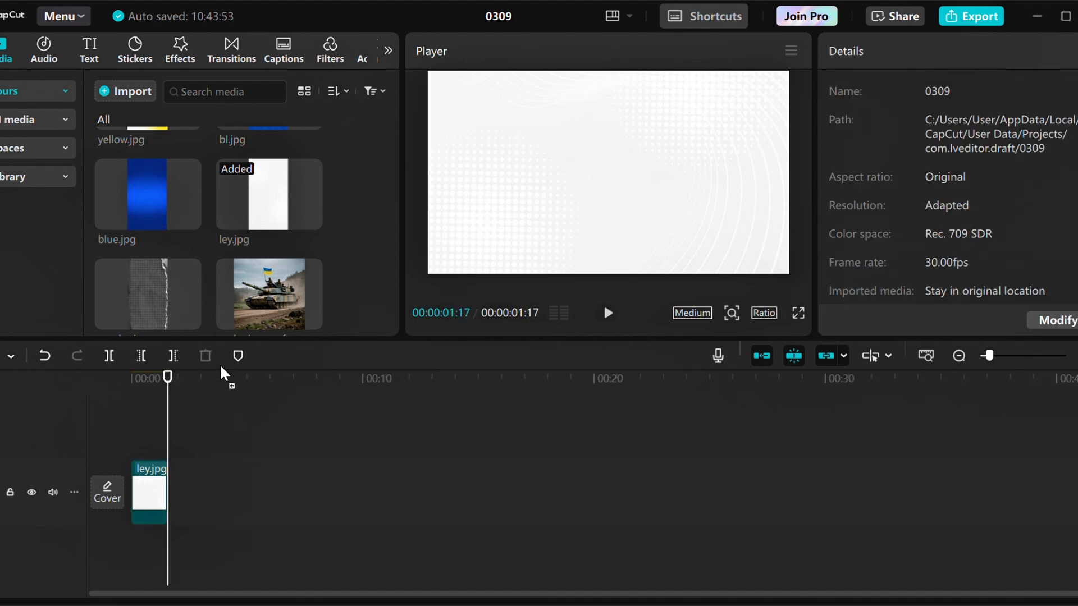
left_click_drag(225, 373, 176, 444)
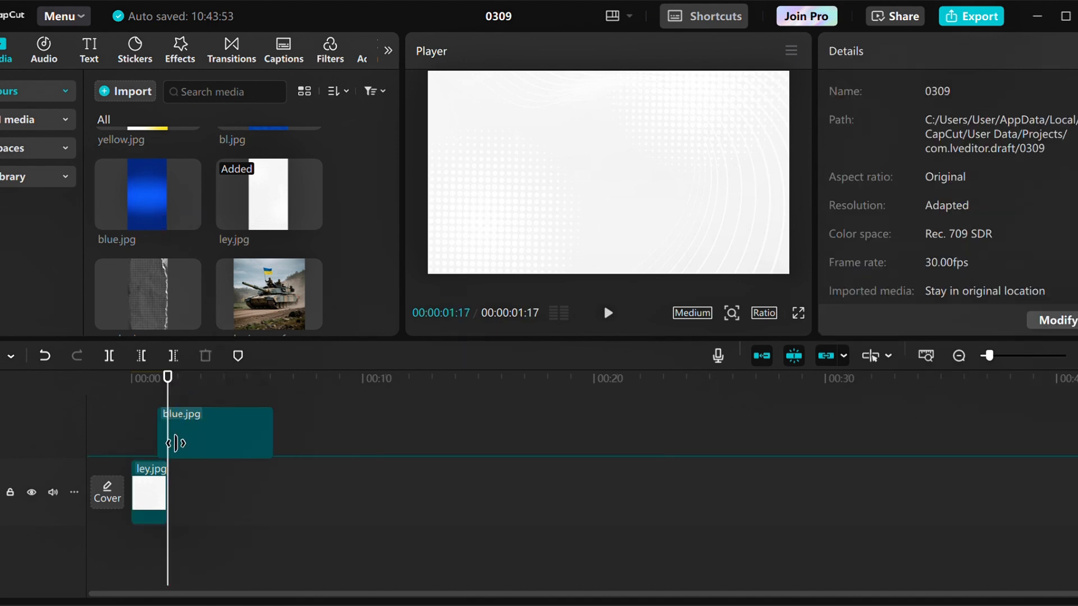
left_click_drag(609, 247, 760, 136)
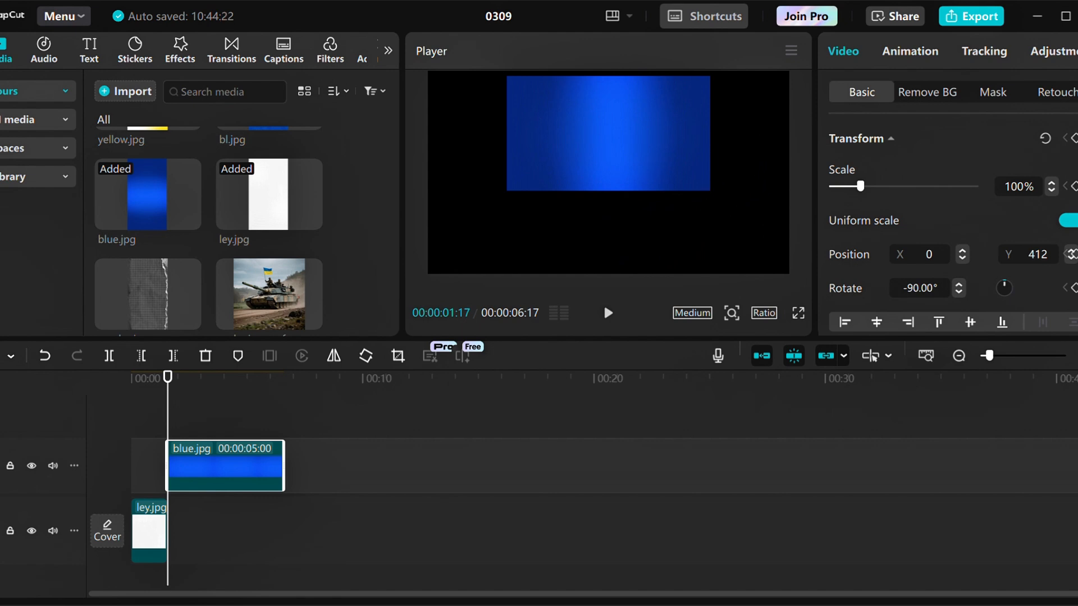
left_click_drag(710, 190, 842, 265)
left_click_drag(656, 155, 639, 229)
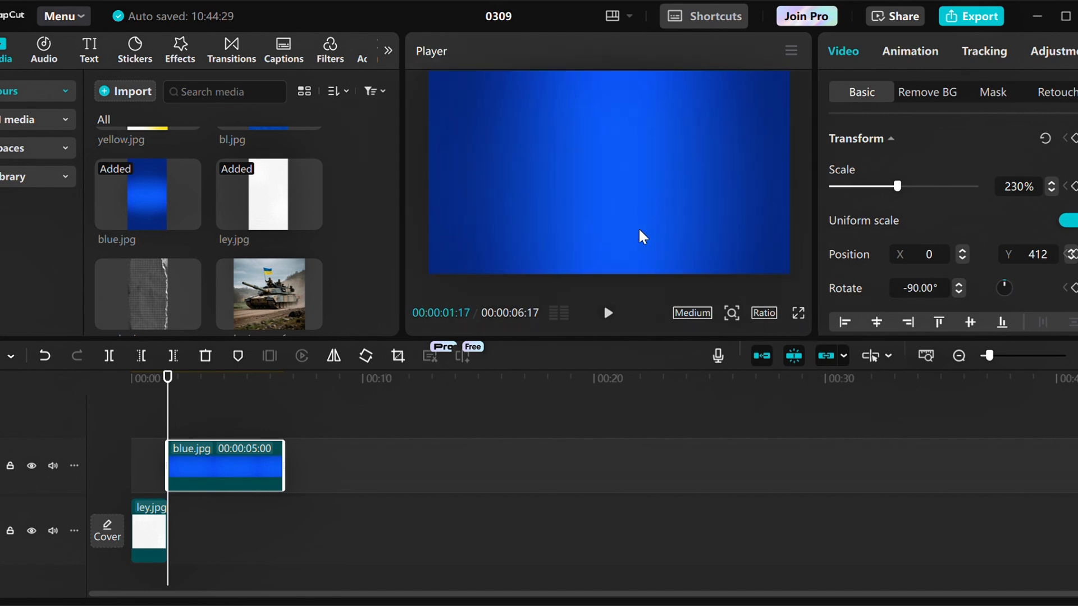
left_click(338, 299)
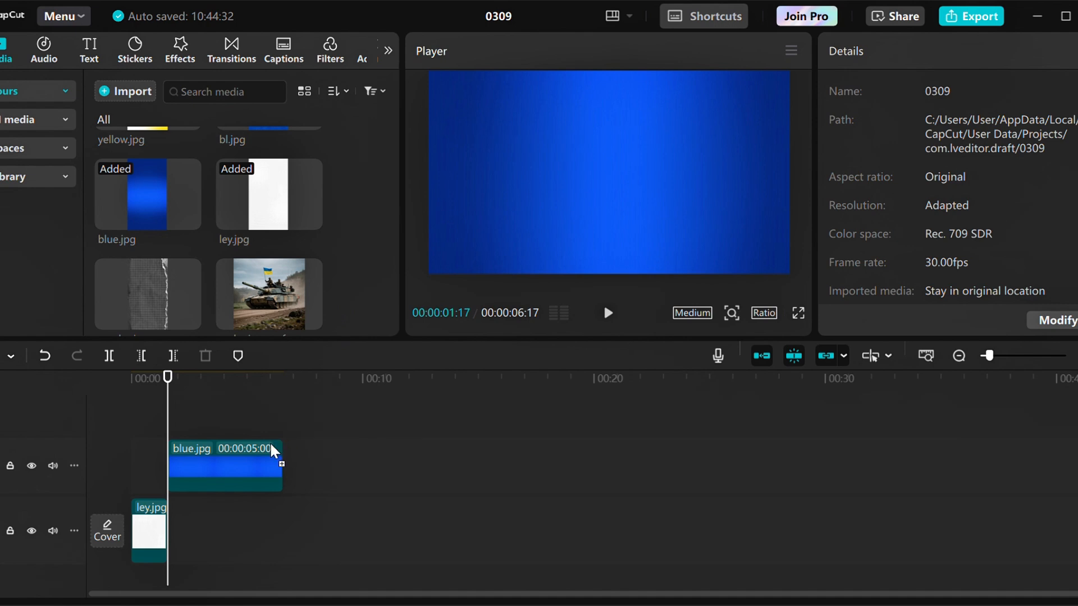
Step: Add a second ley.jpg above blue.jpg with a slightly later start and fill the frame at -90° rotation, 200% scale and X 85
left_click_drag(272, 445, 241, 486)
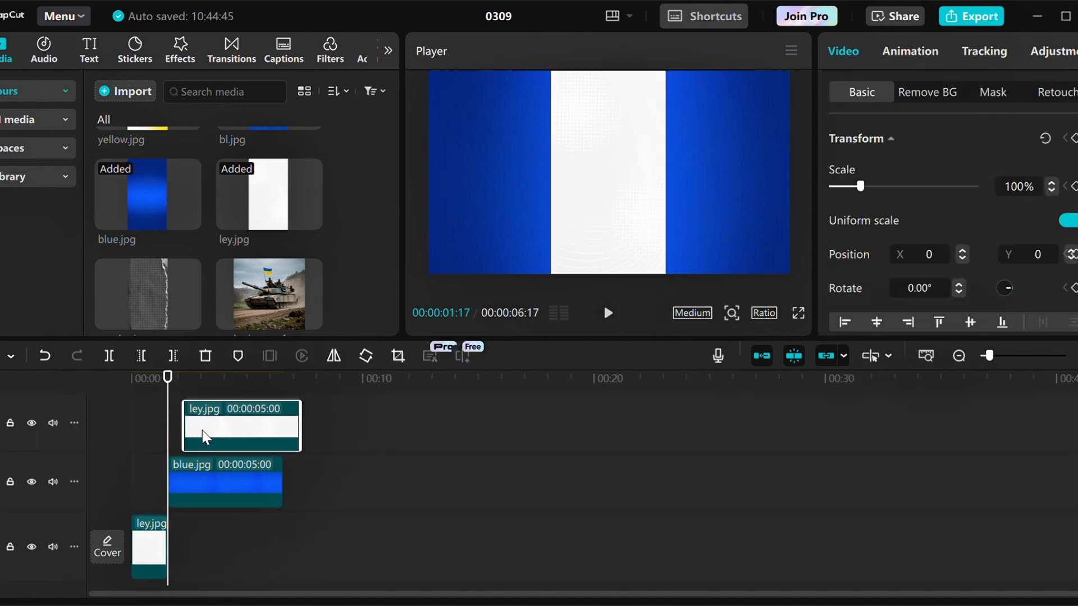
left_click_drag(202, 431, 197, 430)
left_click_drag(169, 378, 188, 387)
left_click_drag(605, 251, 671, 201)
left_click_drag(696, 230, 831, 284)
mouse_move(533, 152)
left_mouse_down()
mouse_move(545, 174)
mouse_move(553, 157)
left_mouse_up()
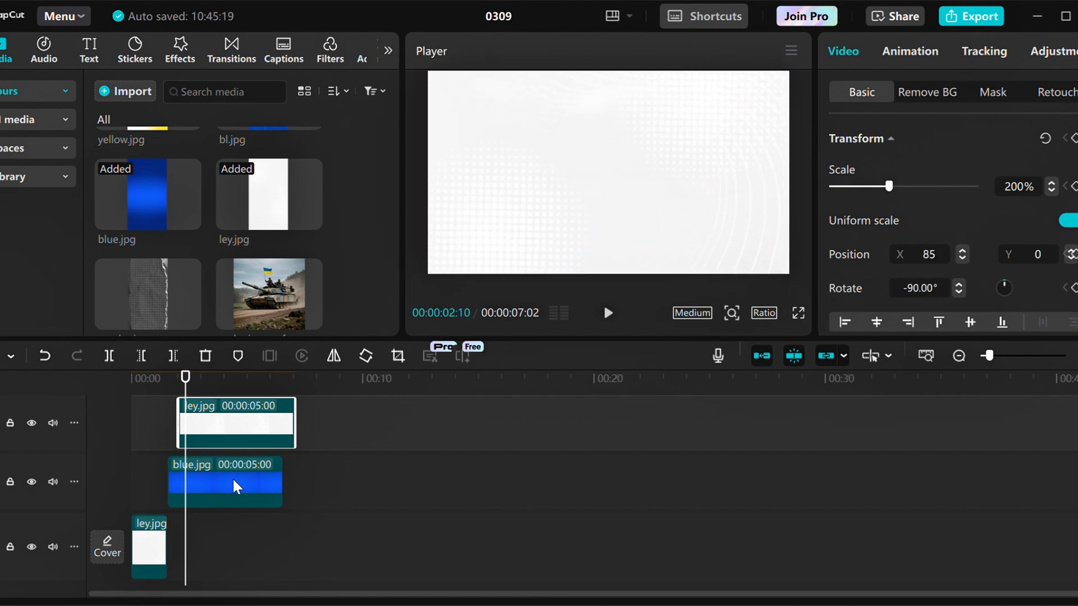
Step: Apply the Slide Up entrance animation to blue.jpg with a duration of 0.3 s
left_click(237, 486)
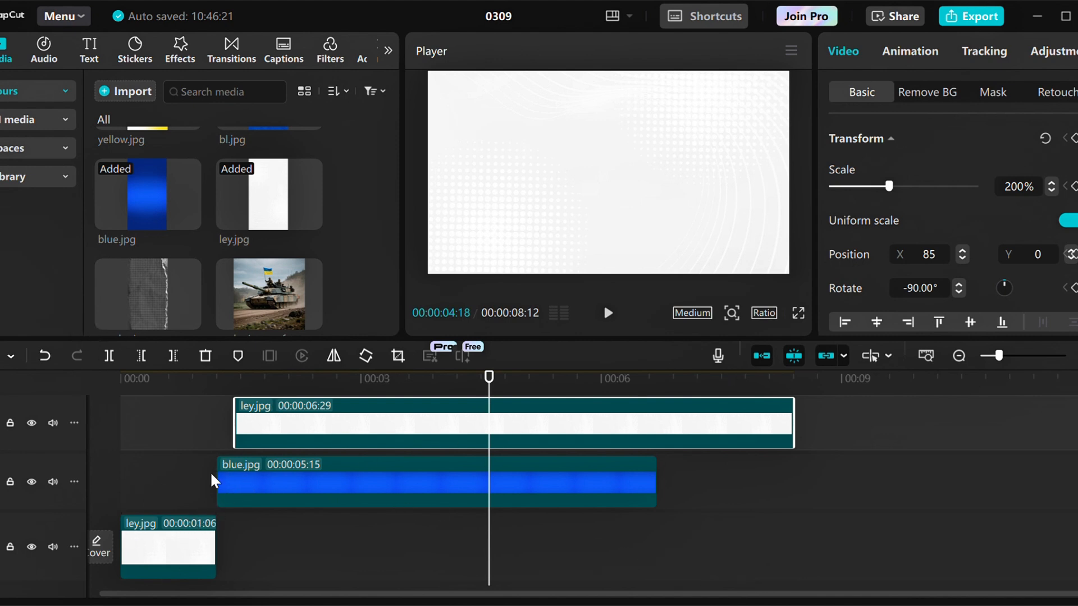
left_click(269, 486)
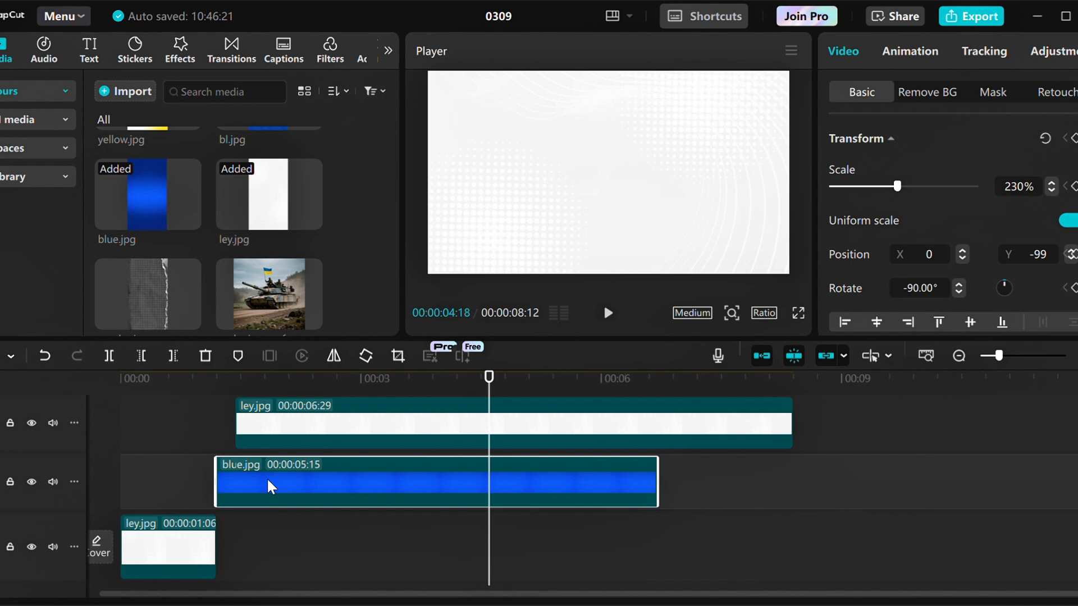
left_click(905, 52)
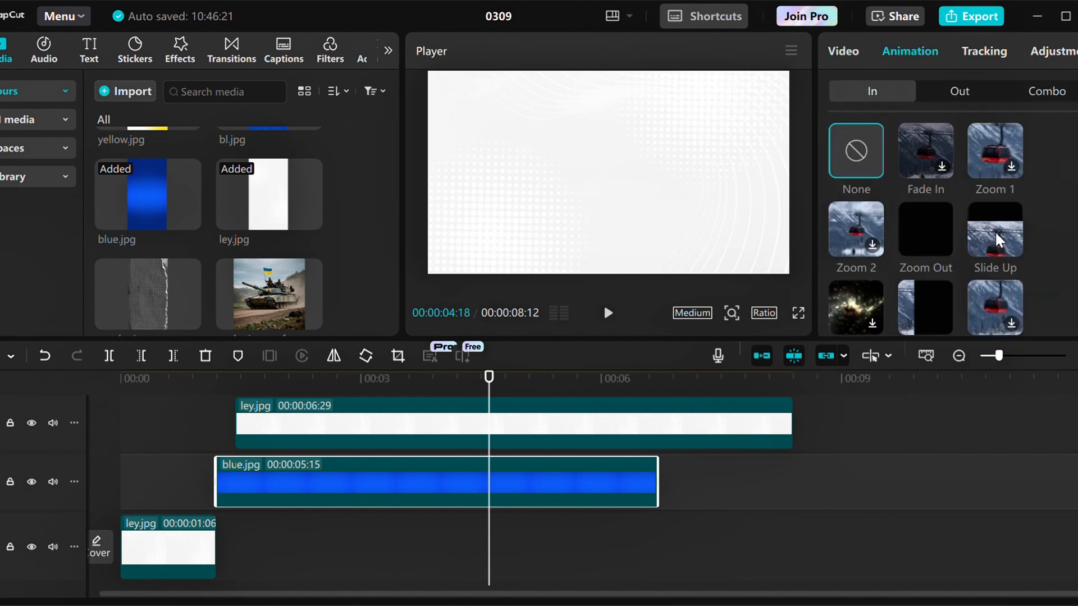
left_click(996, 240)
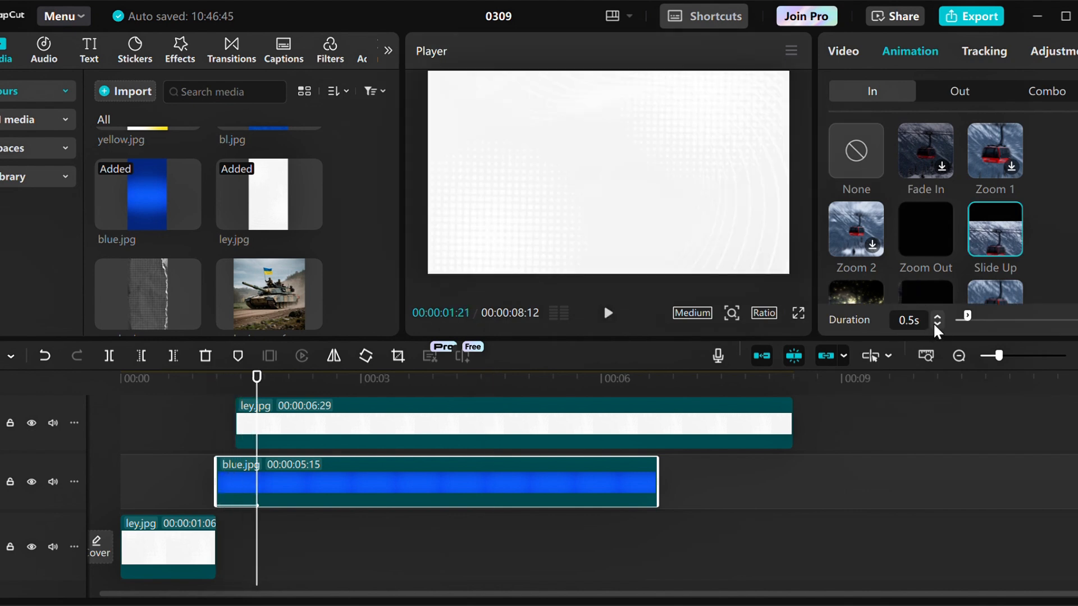
left_click(935, 321)
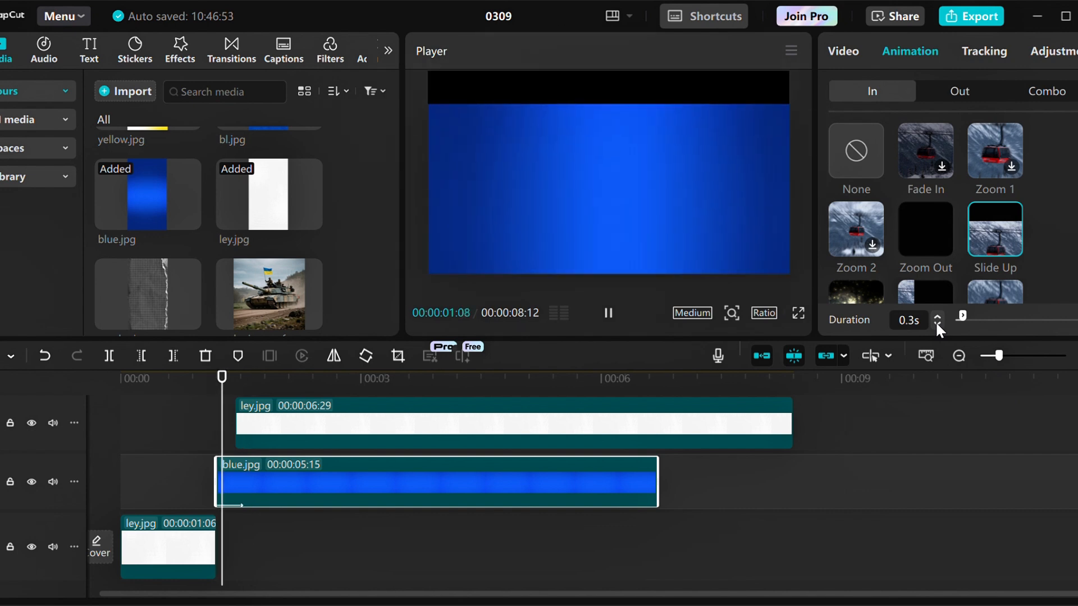
Step: Apply the Slide Up entrance animation to the upper ley.jpg with a duration of 0.2 s and play back the sequence from 00:00:00:28
left_click(295, 440)
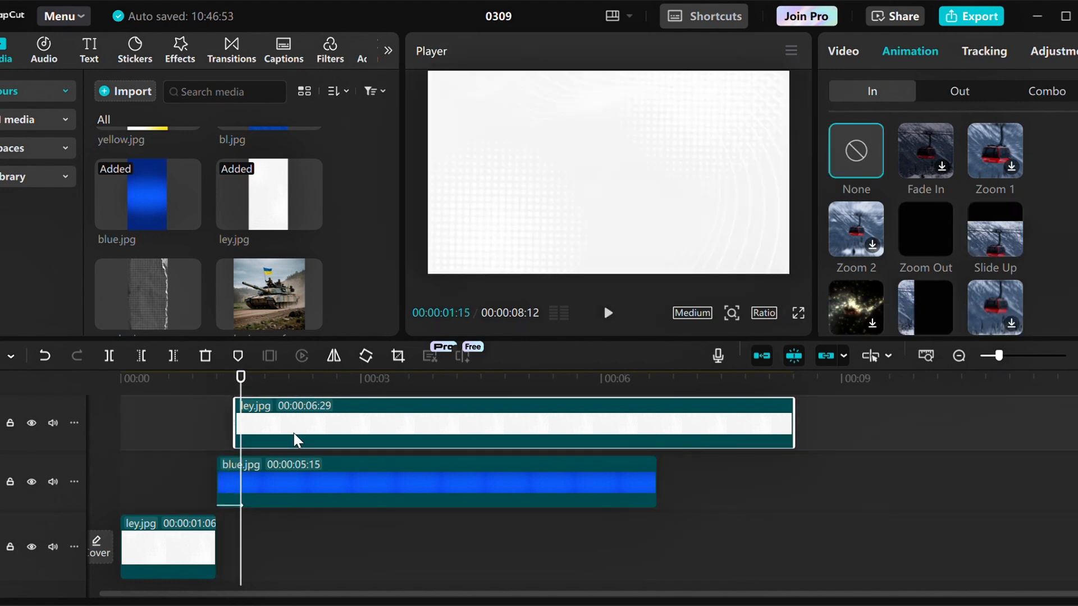
left_click(989, 243)
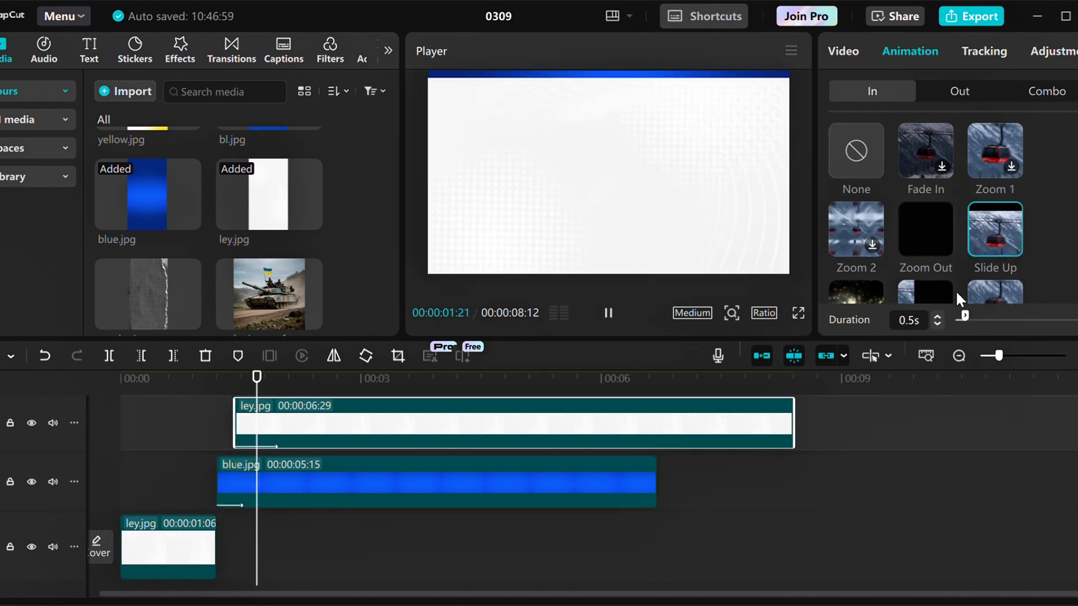
left_click(936, 317)
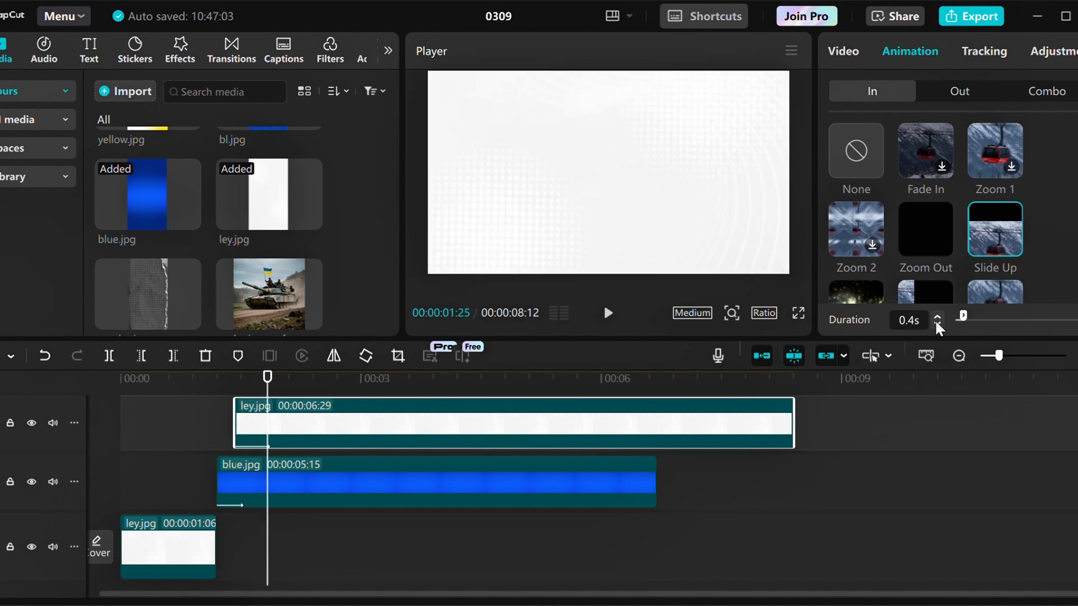
left_click(936, 324)
left_click(937, 325)
left_click(195, 377)
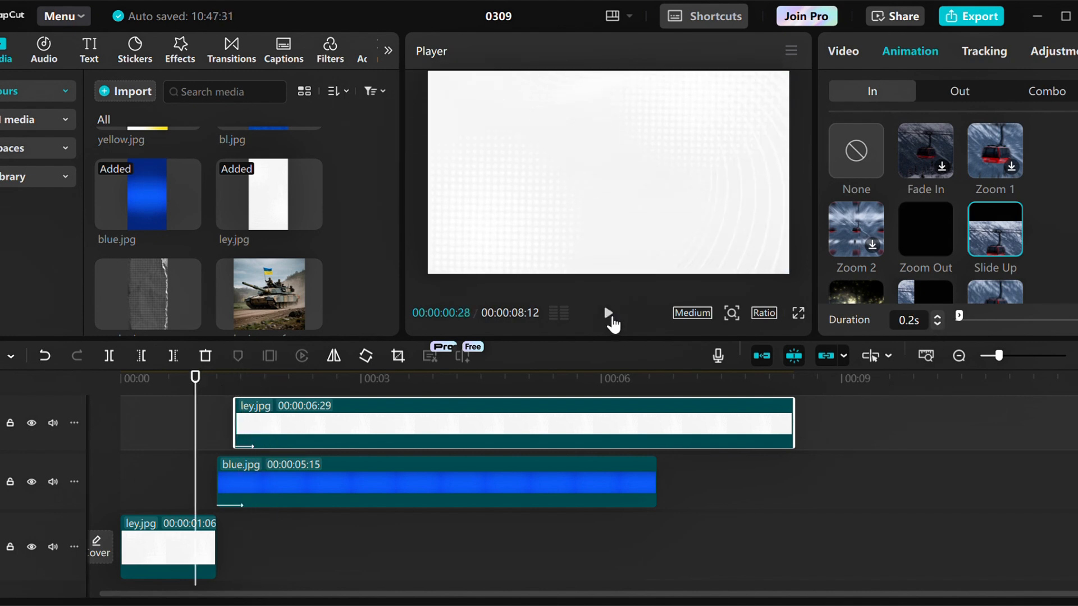
left_click(610, 317)
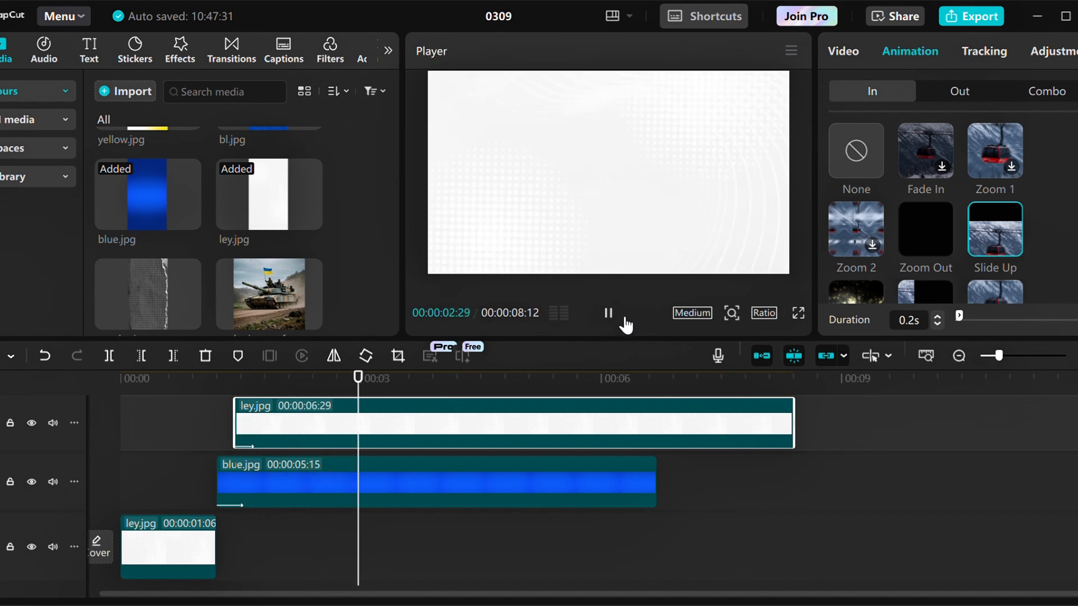
left_click(626, 324)
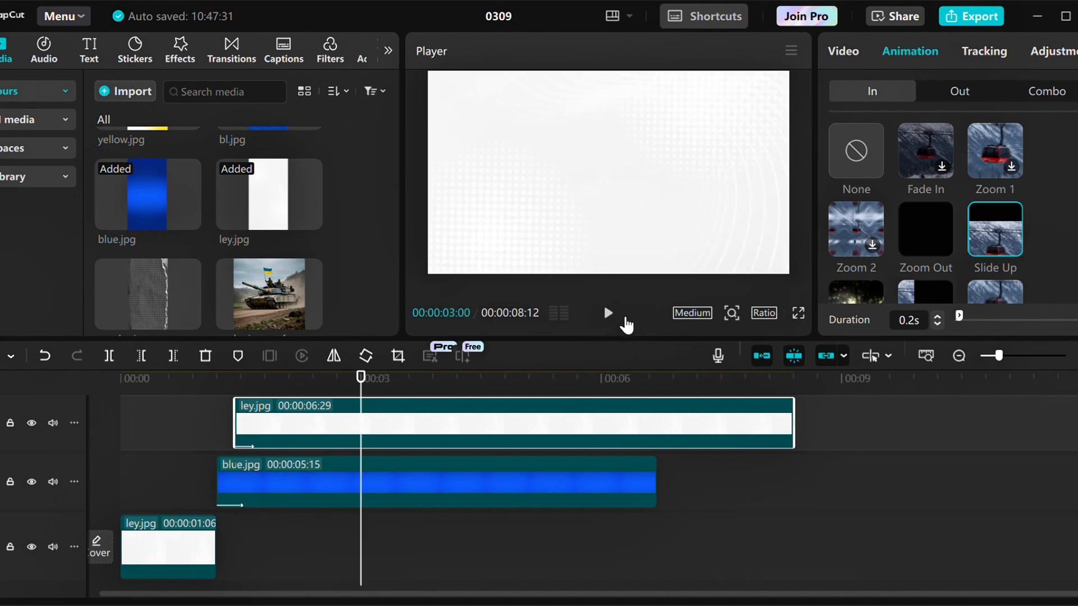
Step: Add the Ukraine map image on a track above the upper ley.jpg and place it near the frame's top at 47% scale, X -147, Y 417
key("ctrl+minus")
key("ctrl+minus")
key("ctrl+minus")
scroll(352, 231, "down", 6)
scroll(353, 235, "up", 3)
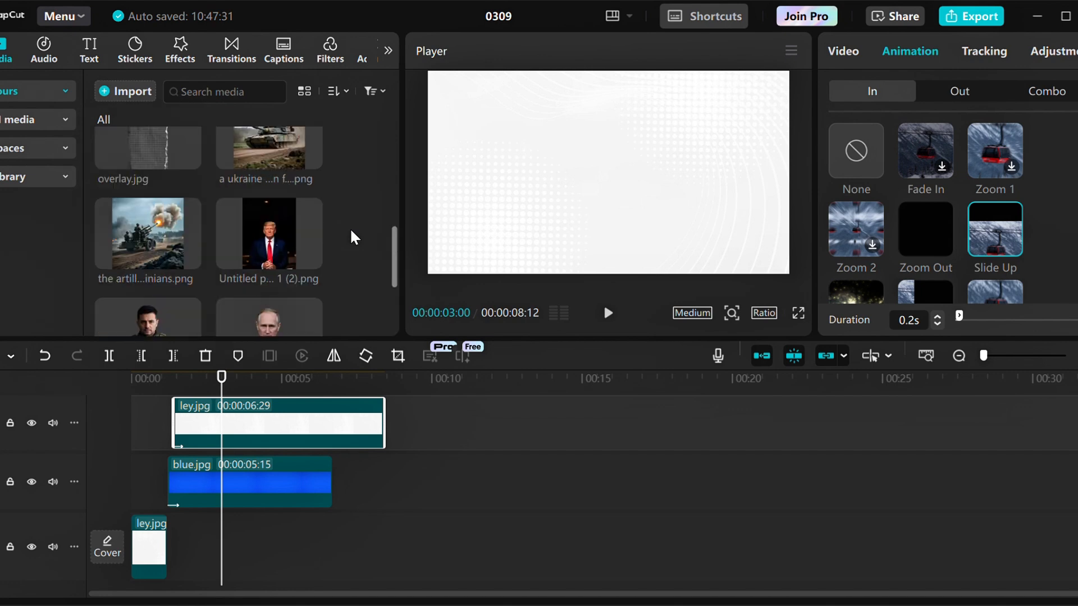
scroll(353, 240, "up", 2)
scroll(353, 238, "up", 2)
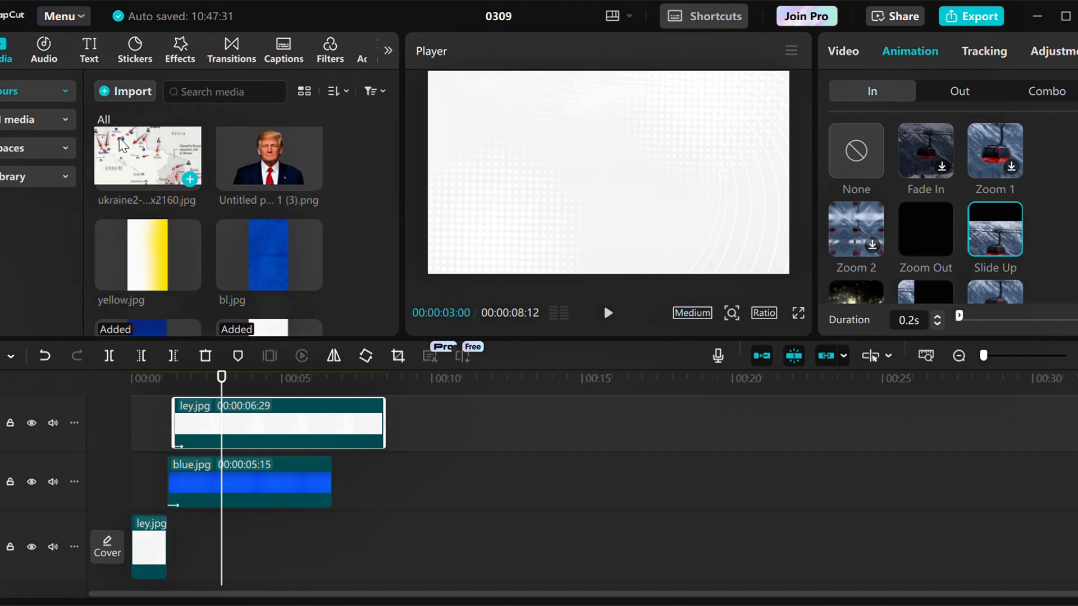
left_click_drag(122, 145, 224, 413)
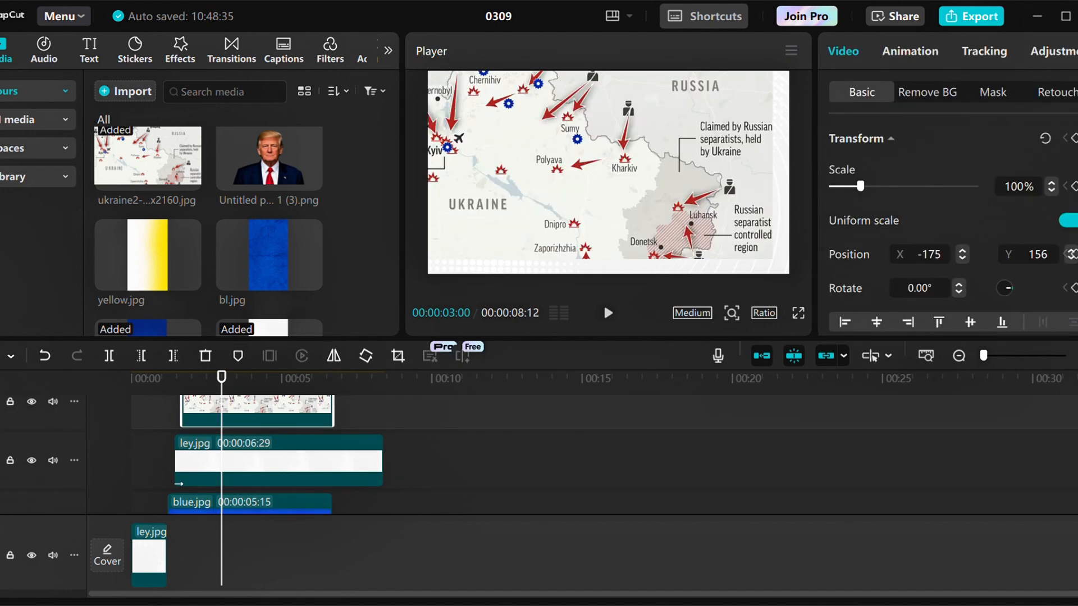
scroll(567, 152, "down", 10)
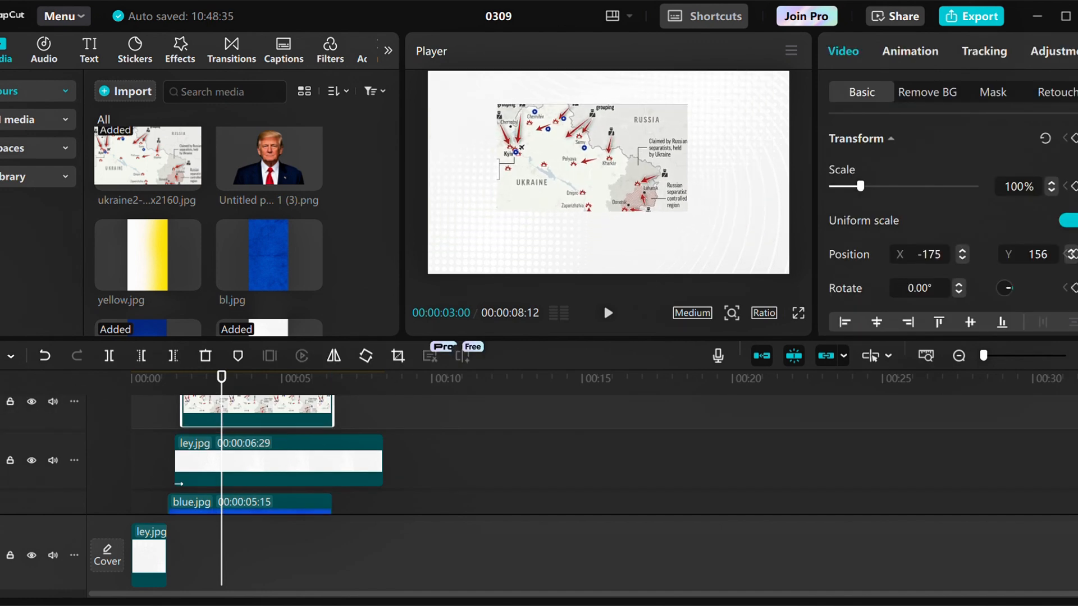
left_click_drag(573, 159, 576, 133)
Step: Set the map image's opacity to 76% and resize it to 55% scale at X -57, Y 491
scroll(938, 213, "down", 2)
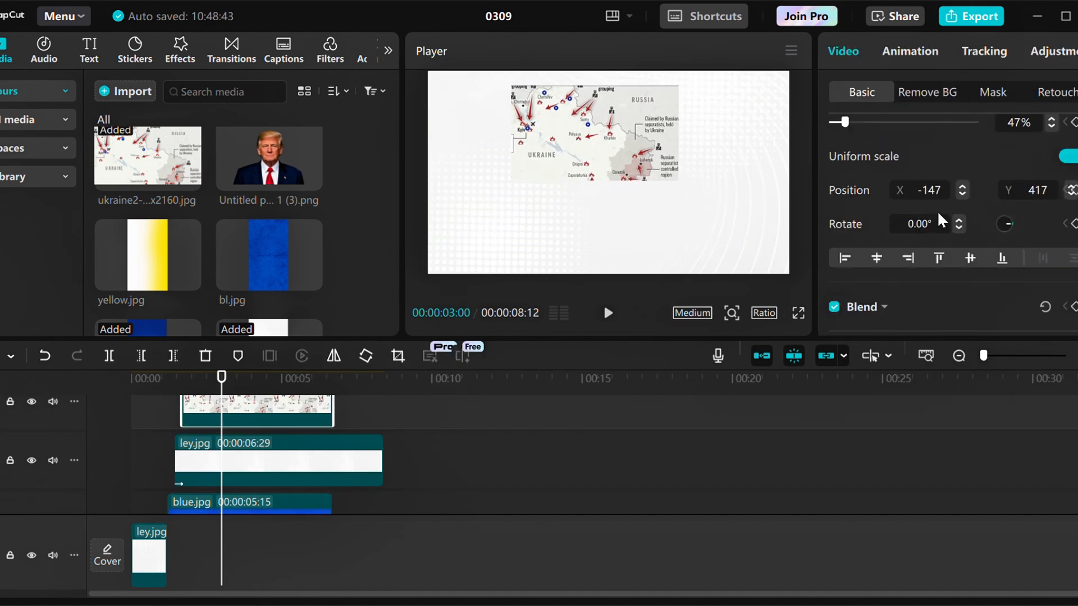
scroll(940, 220, "down", 1)
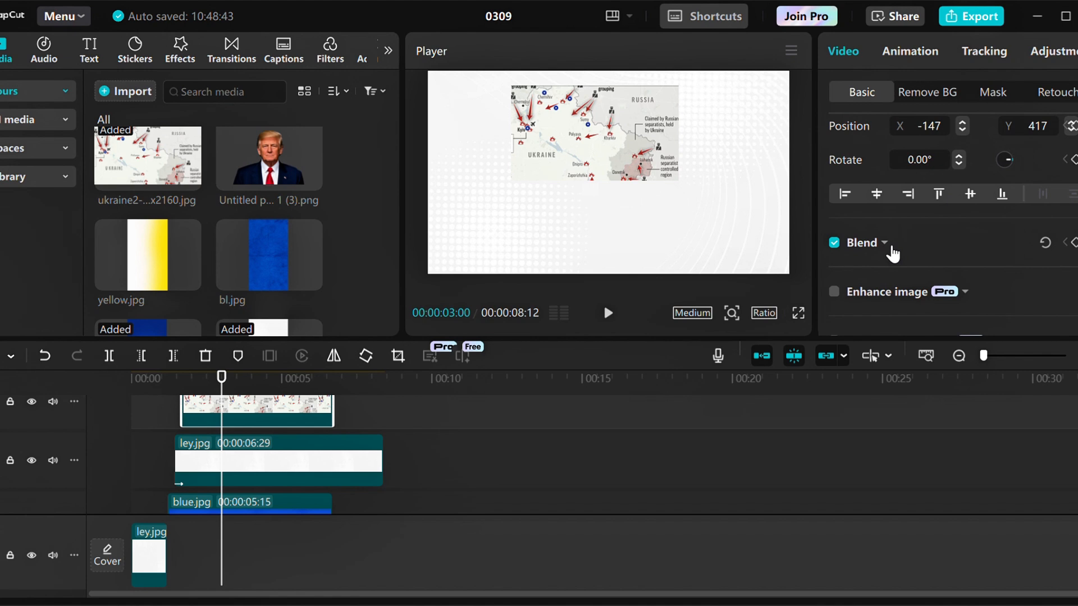
left_click(885, 243)
scroll(947, 293, "down", 3)
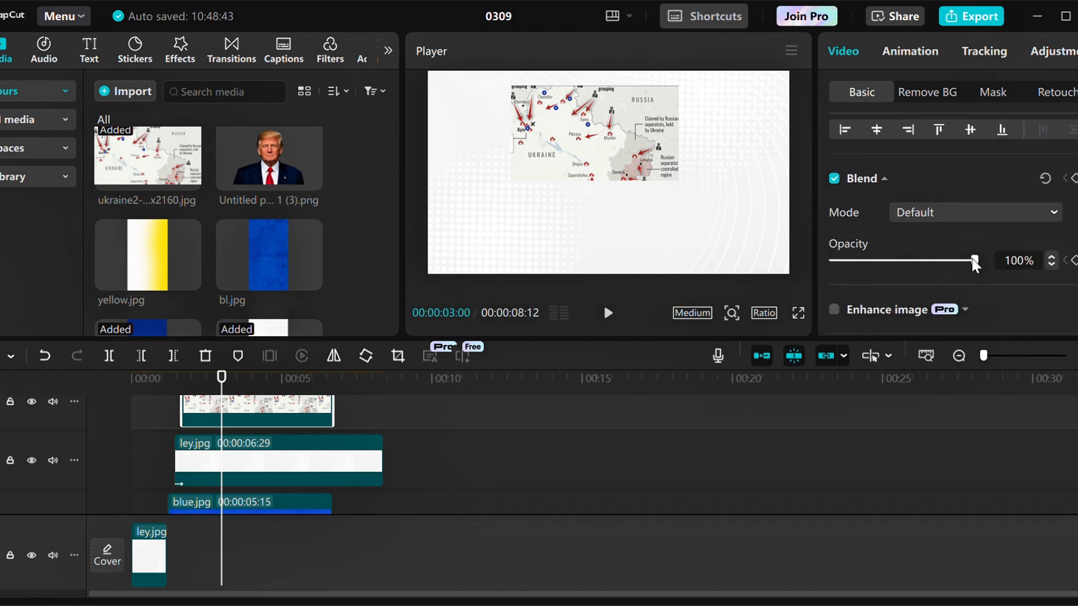
left_click_drag(968, 264, 935, 263)
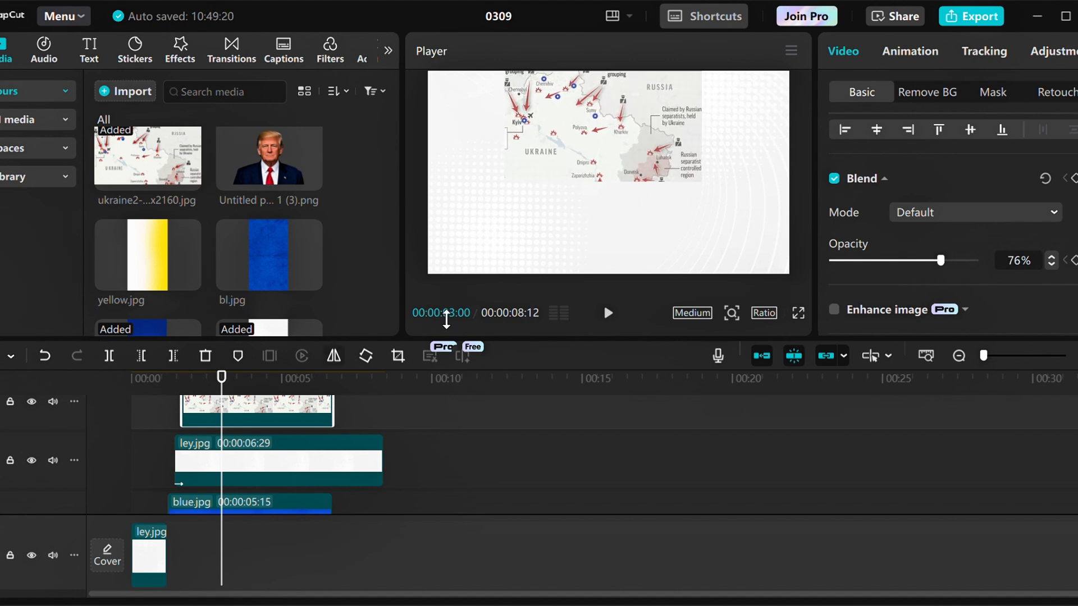
Step: Apply the Zoom Out entrance animation to the map image with a duration of 0.4 s and play back the sequence
left_click(901, 54)
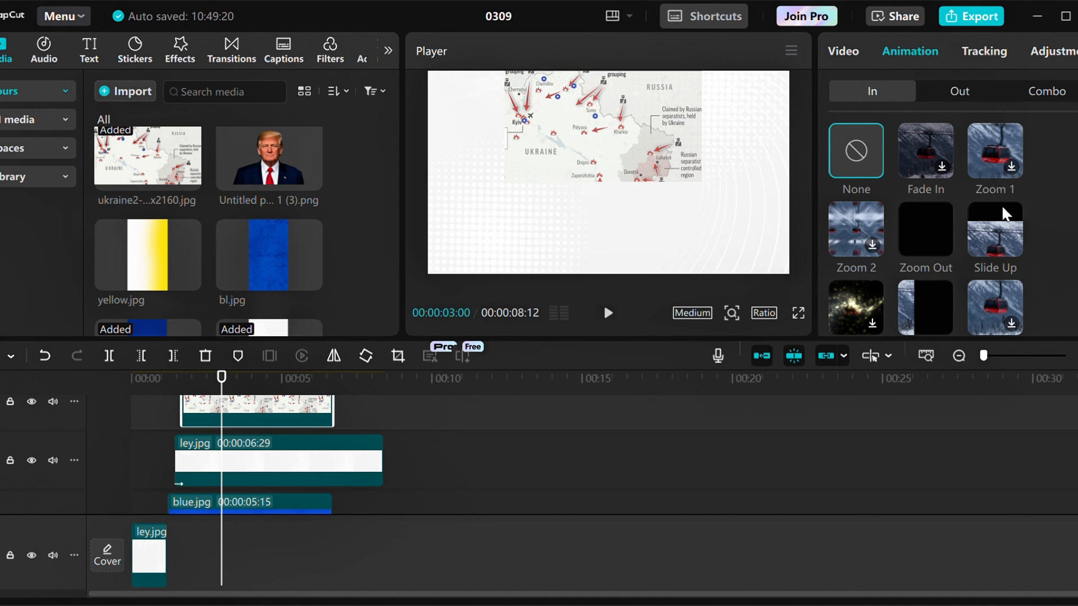
left_click(927, 234)
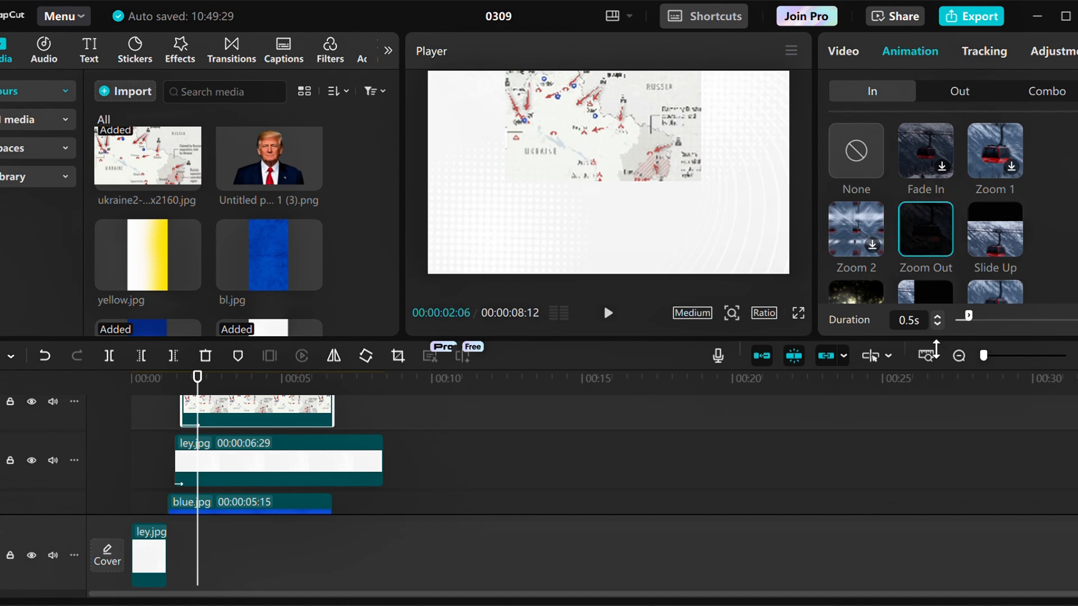
left_click(936, 324)
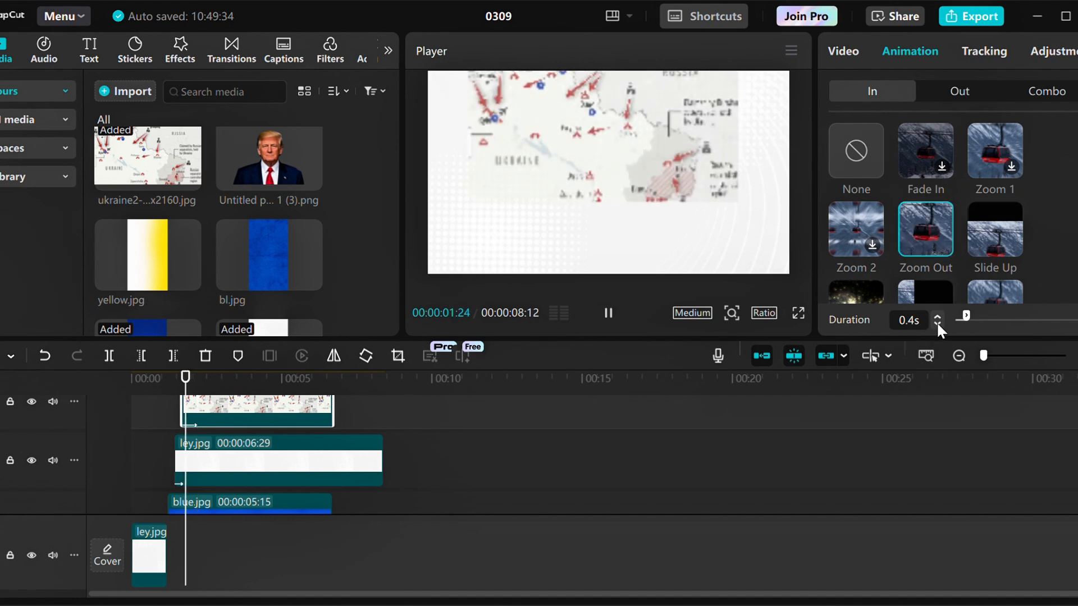
left_click(937, 323)
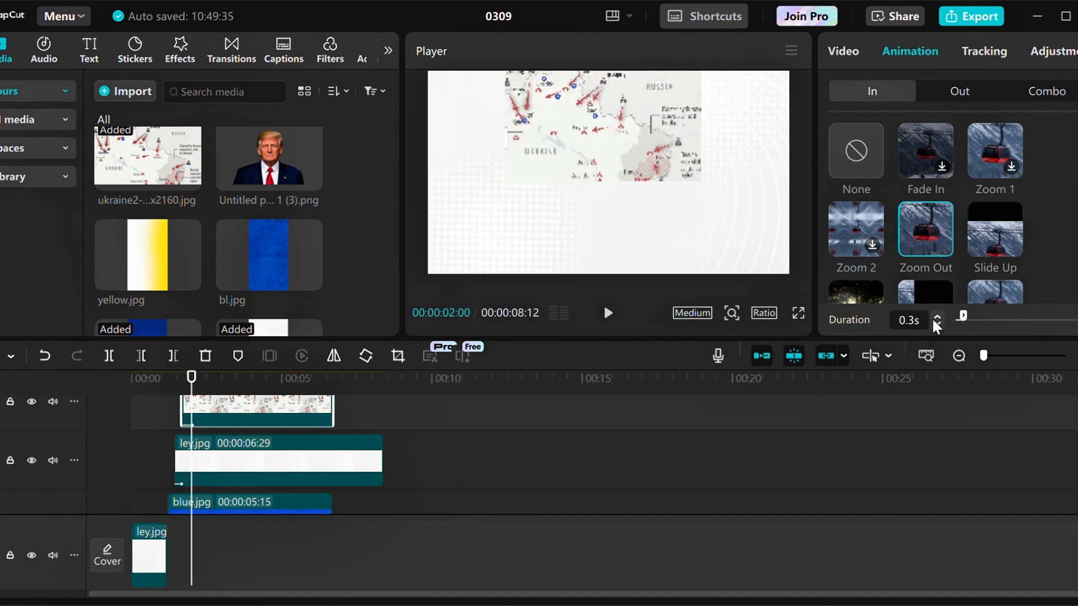
left_click_drag(189, 384, 122, 366)
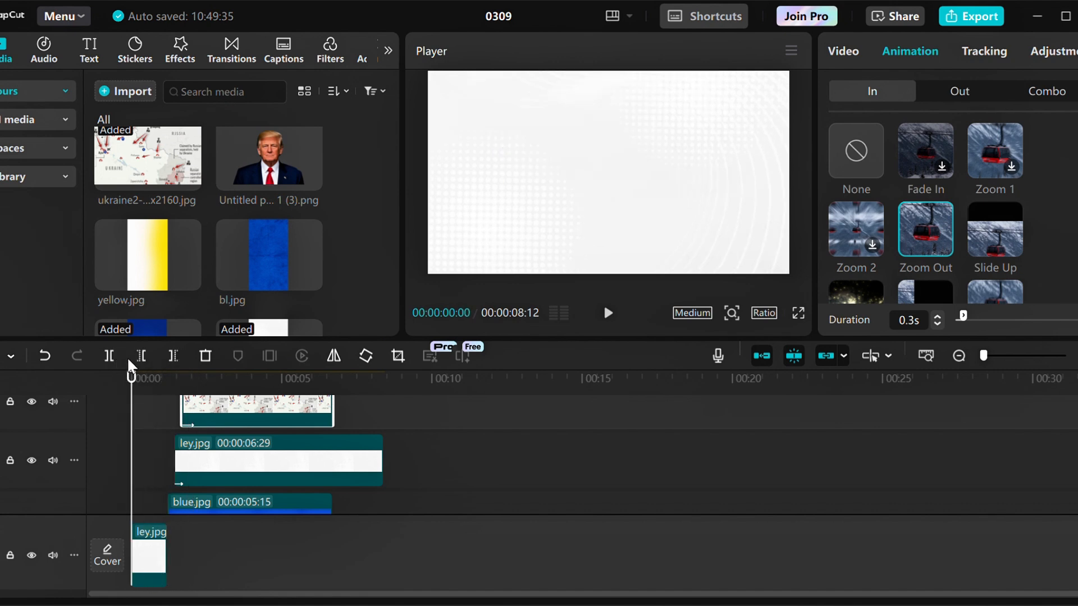
scroll(375, 498, "down", 1)
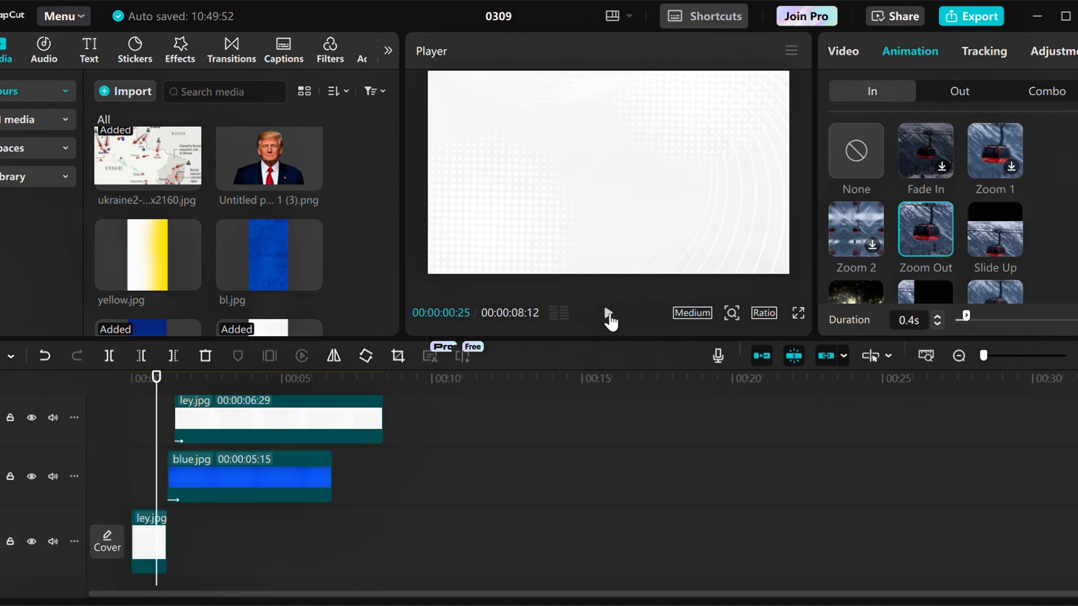
left_click(609, 315)
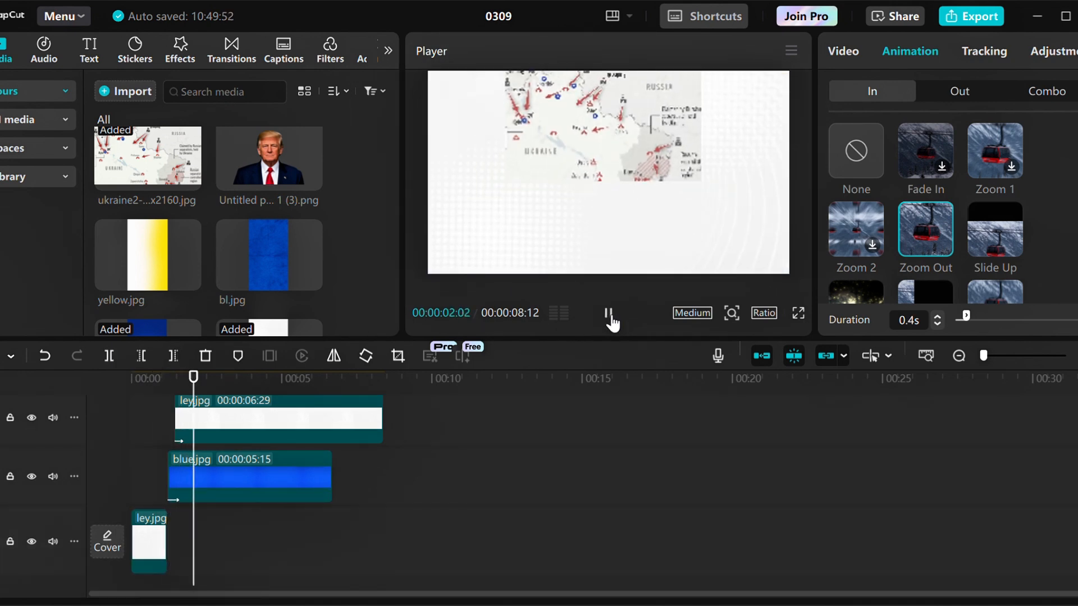
key("space")
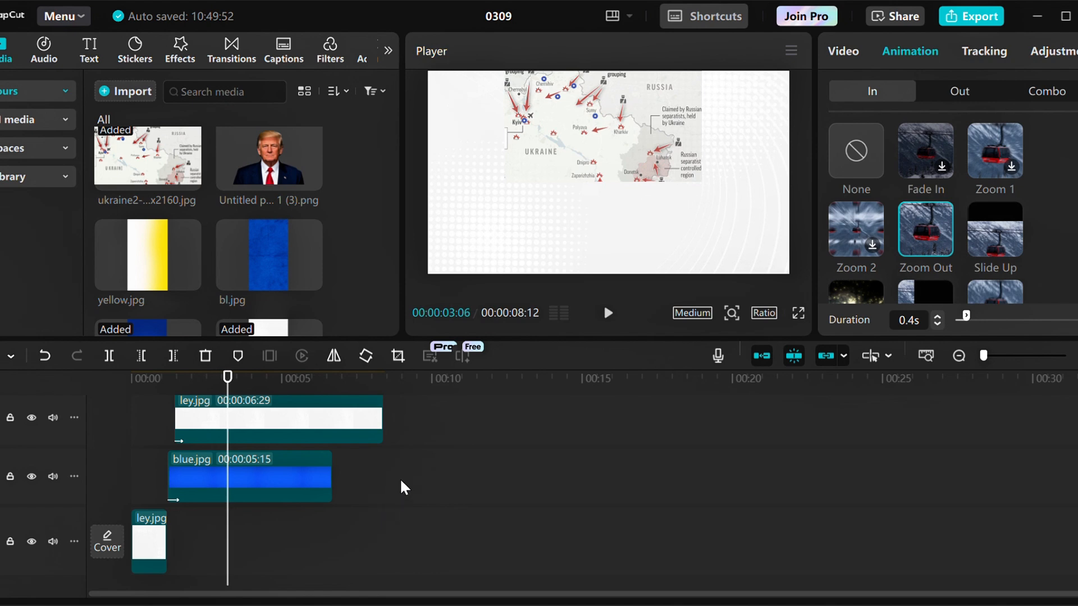
Step: Extend the upper ley.jpg to 00:00:20:10 and split it at 00:00:06:21, where blue.jpg ends
left_click_drag(383, 421, 784, 477)
left_click_drag(383, 377, 334, 399)
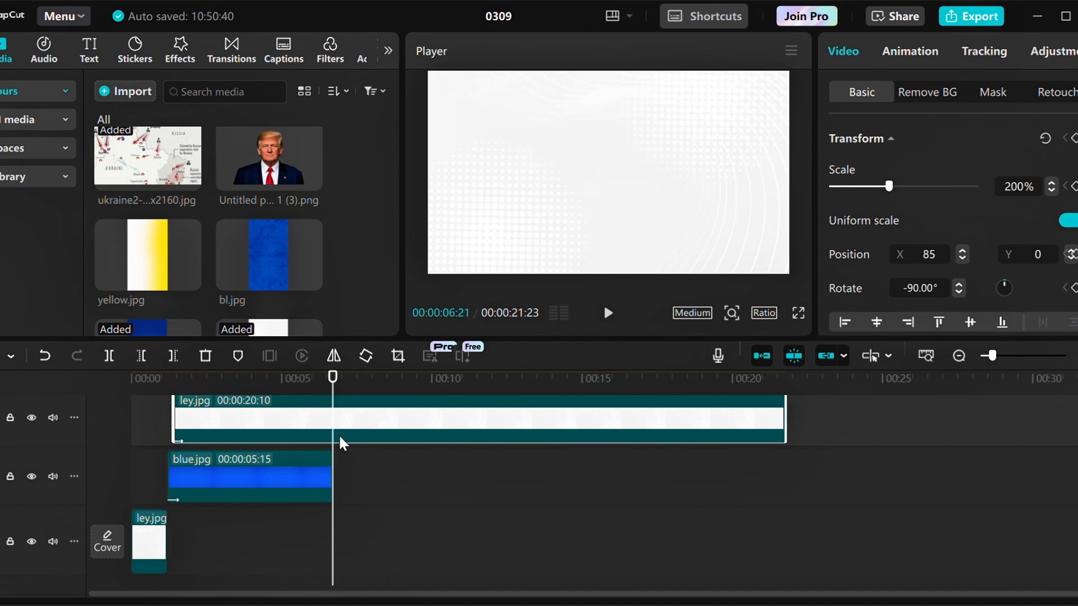
left_click(109, 356)
scroll(224, 483, "up", 1)
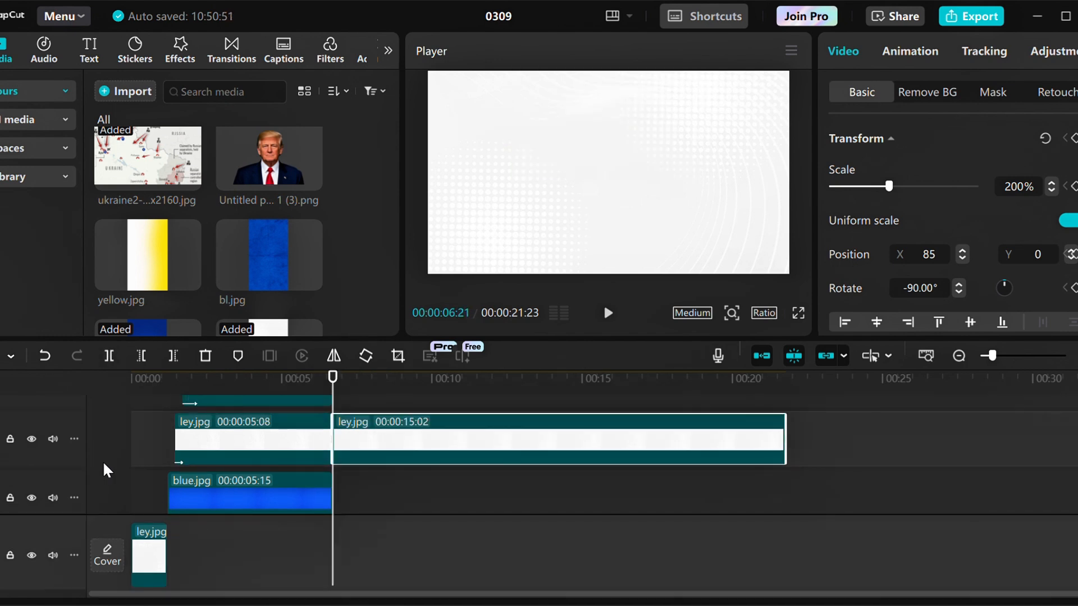
left_click(147, 426)
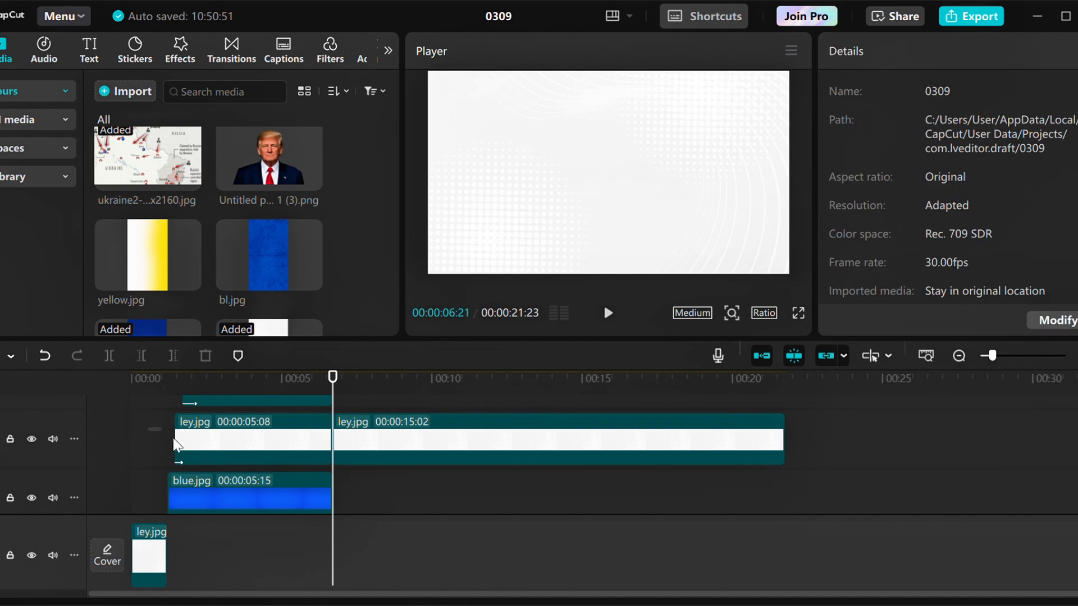
left_click(186, 458)
left_click(196, 496, "ctrl")
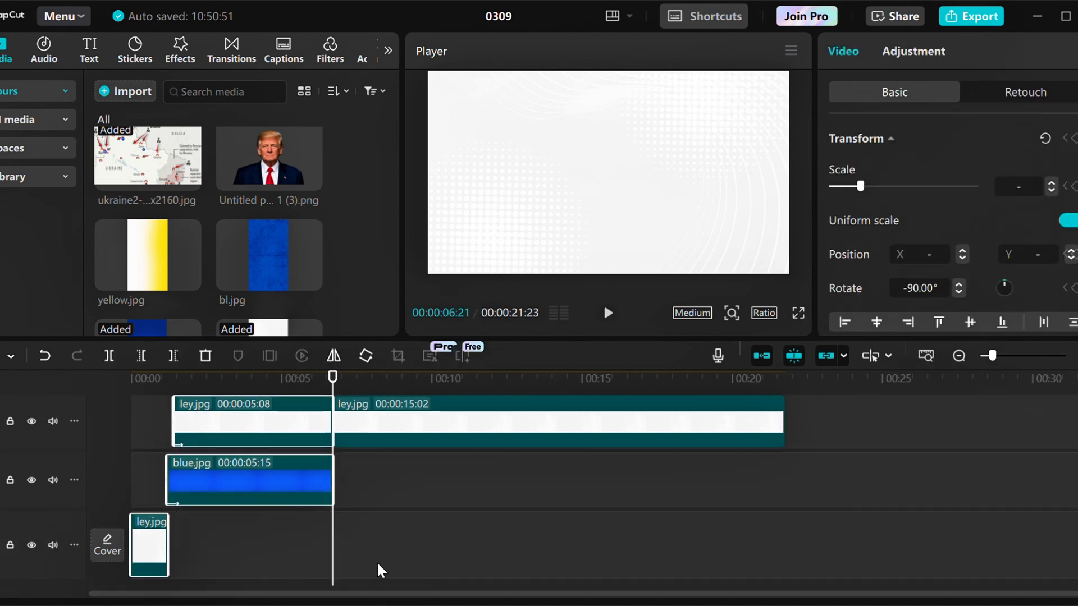
left_click(377, 564)
scroll(168, 413, "up", 1)
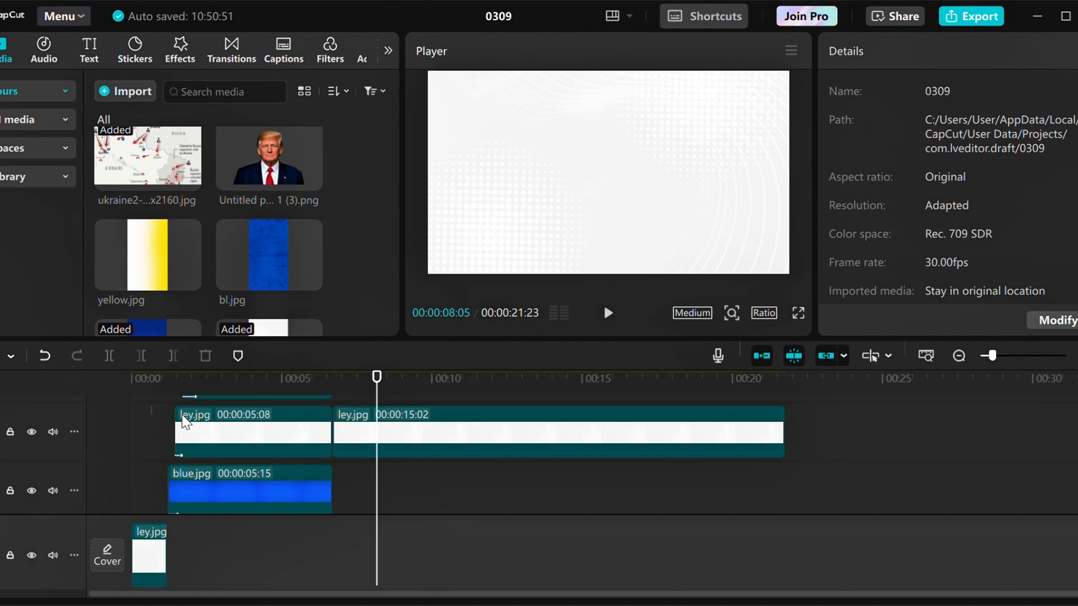
Step: Combine the first part of the split ley.jpg and the blue.jpg below it into a compound clip
left_click(185, 422)
left_click(187, 495, "ctrl")
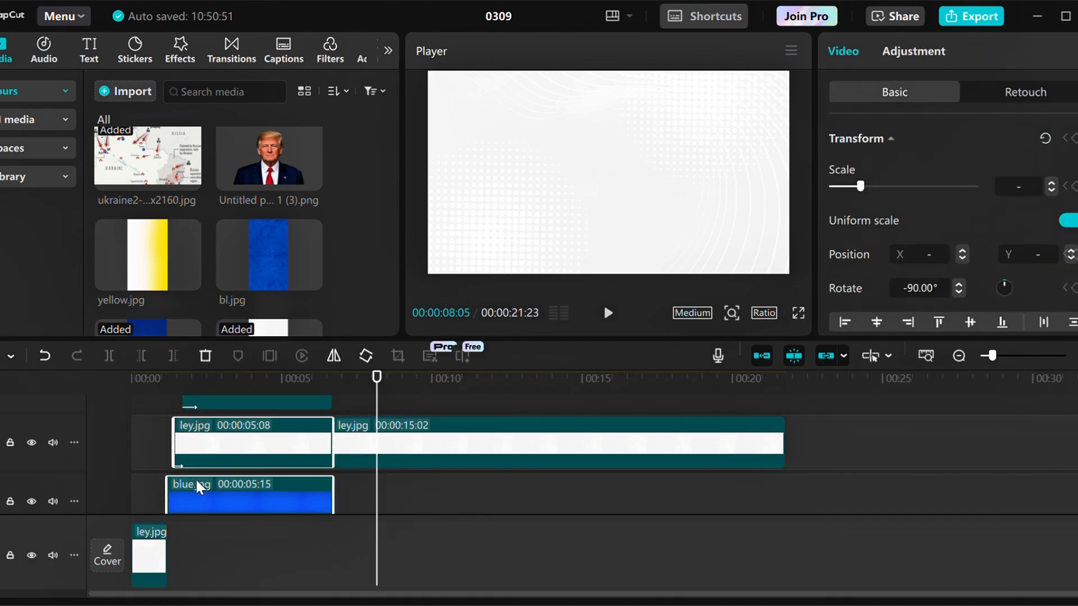
key("alt+g")
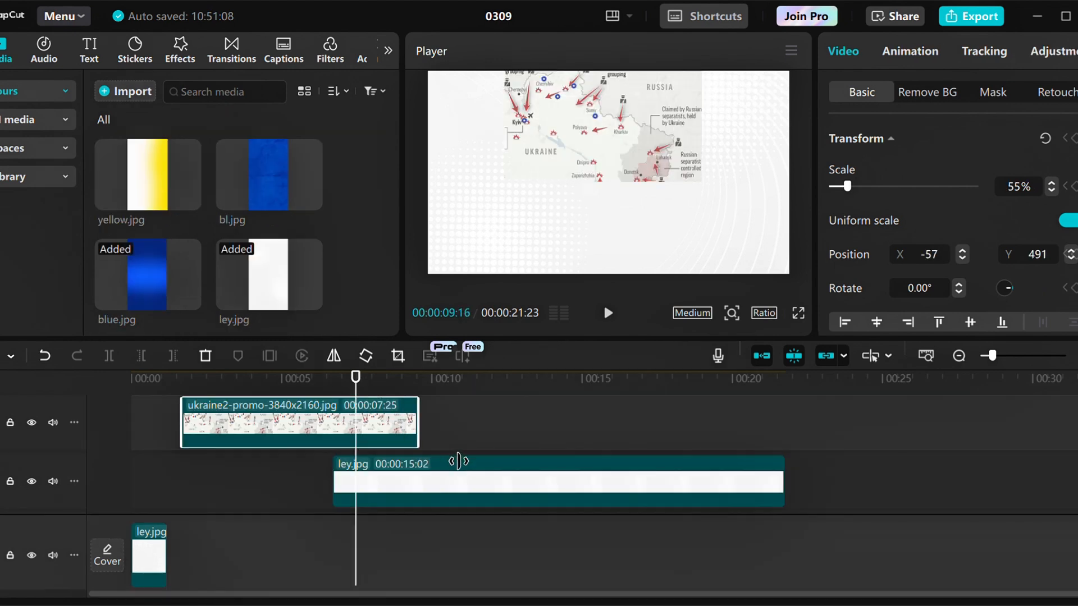
Step: Extend the map clip to 00:00:17:19 and undo the shifts of the 15-second ley.jpg clip
left_click_drag(458, 461, 735, 468)
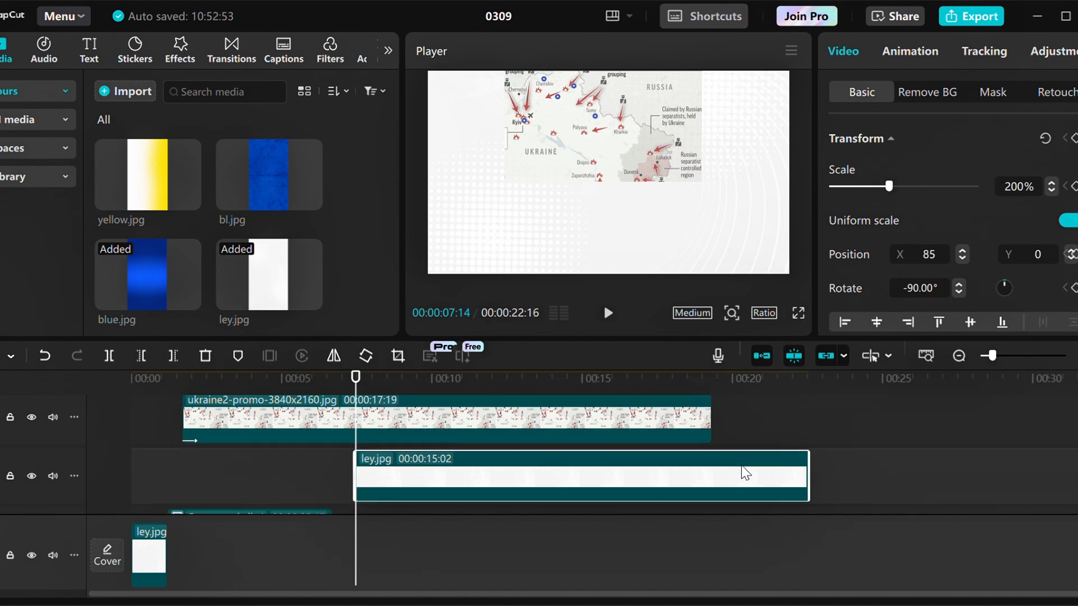
left_click_drag(741, 471, 711, 469)
scroll(542, 451, "down", 1)
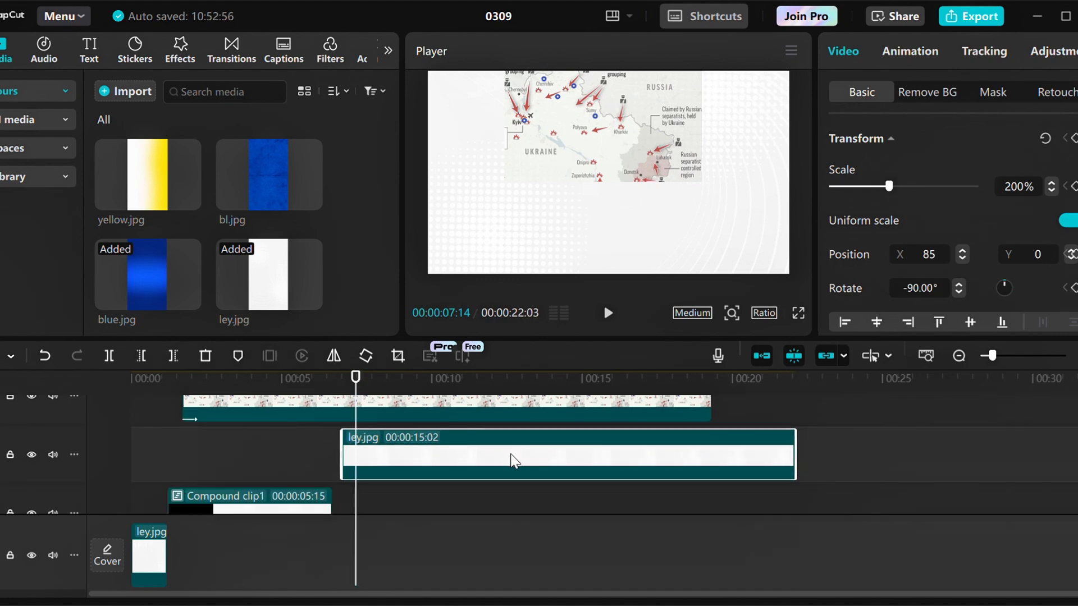
left_click(45, 356)
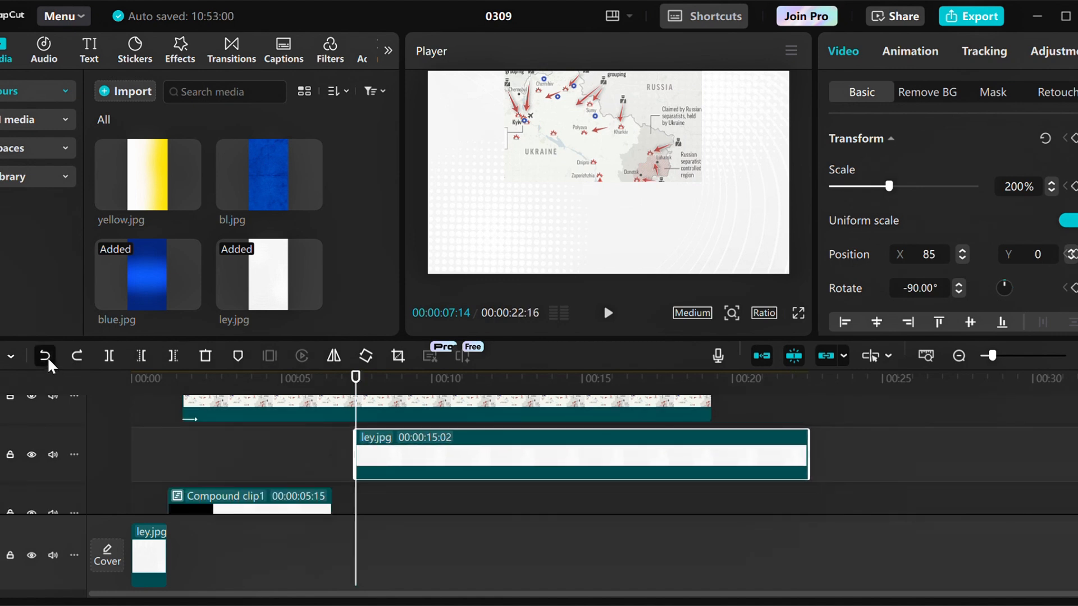
left_click(45, 356)
Step: Add the artillery image and the Ukrainian tank image on two tracks above the map, both starting at about 00:00:02
left_click_drag(252, 435, 241, 487)
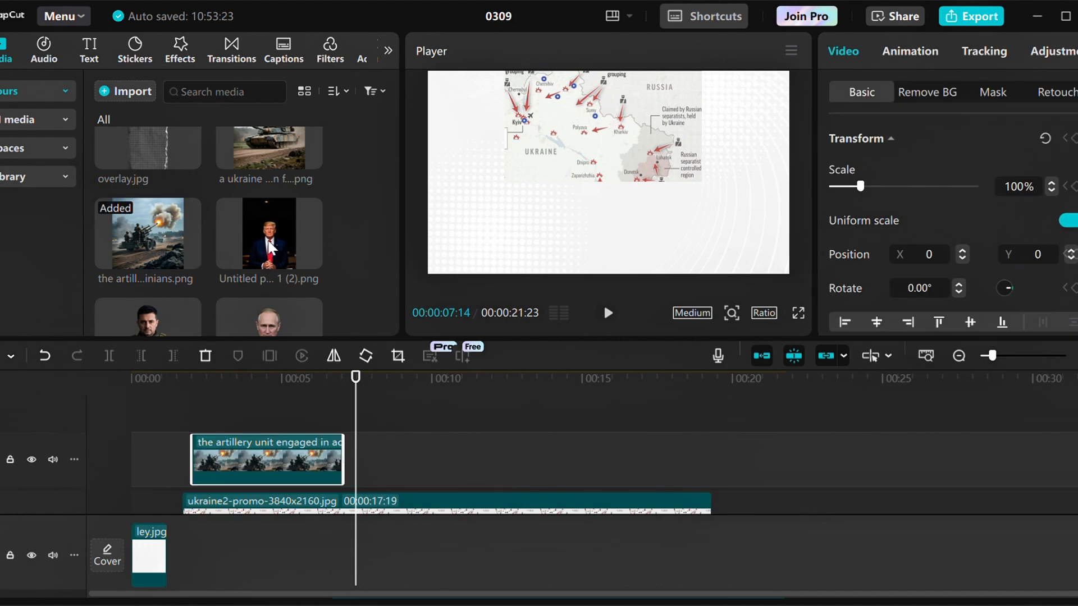
scroll(274, 234, "up", 2)
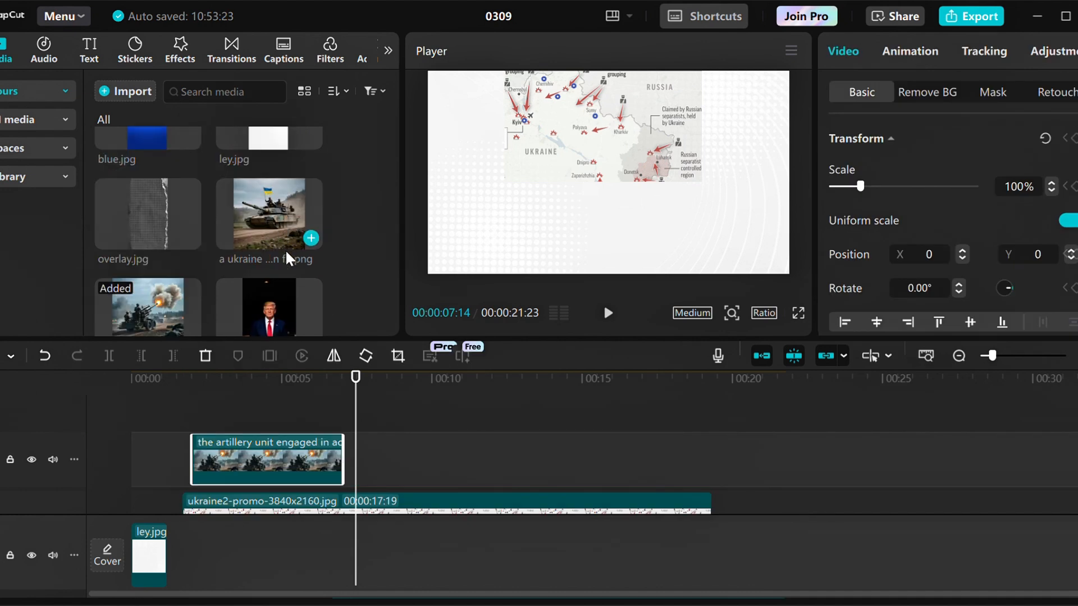
left_click_drag(285, 249, 253, 477)
Step: At 00:00:02:19, scale the artillery image to 47% in the frame's upper left corner and shrink the tank image into the upper right corner
left_click_drag(358, 408, 211, 407)
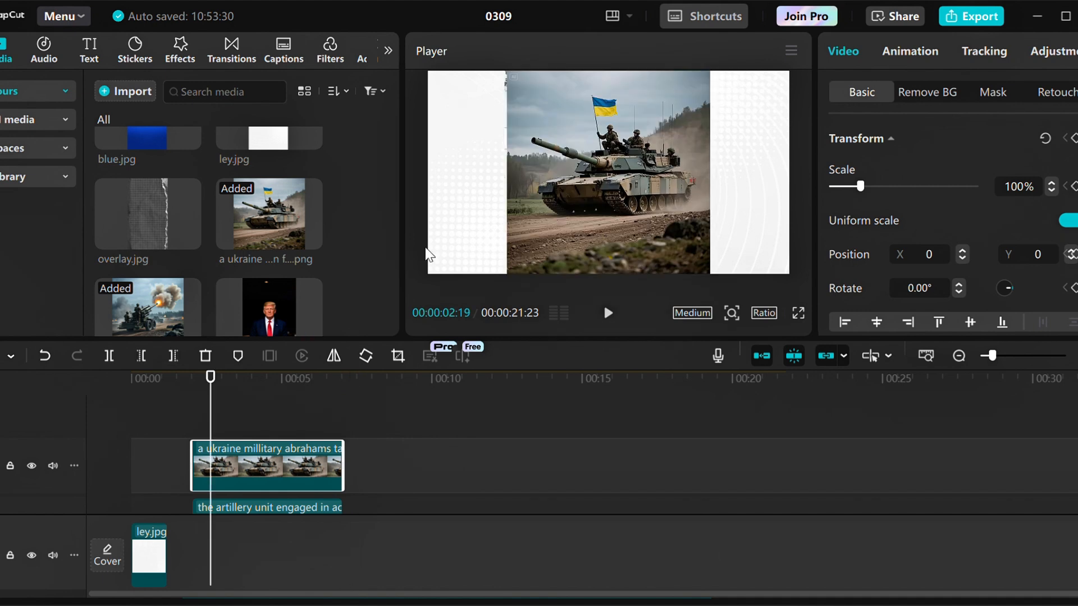
left_click_drag(608, 162, 666, 159)
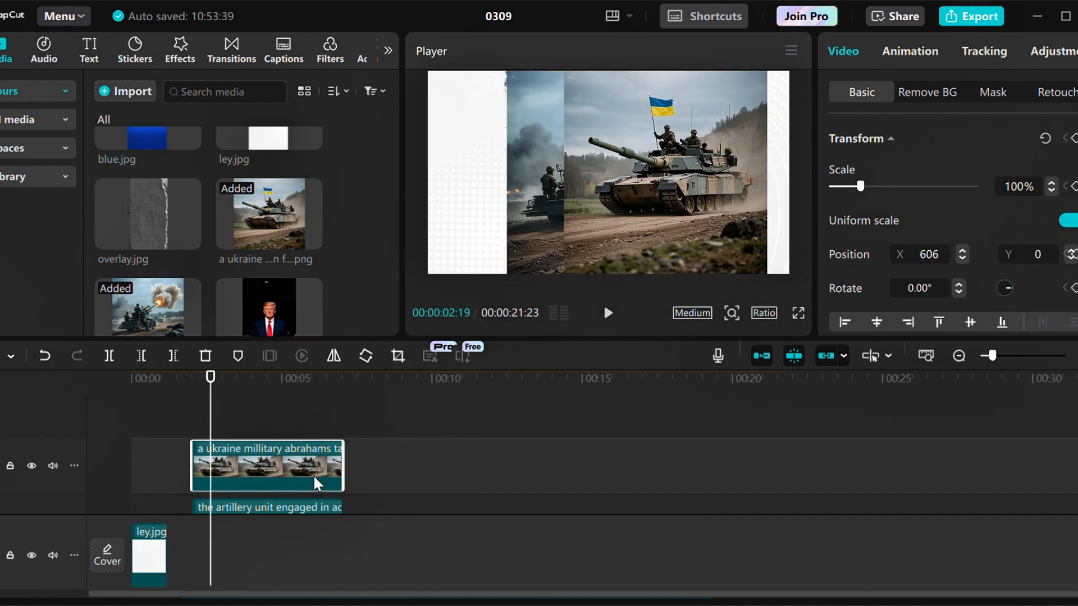
left_click(312, 506)
left_click_drag(524, 209, 443, 202)
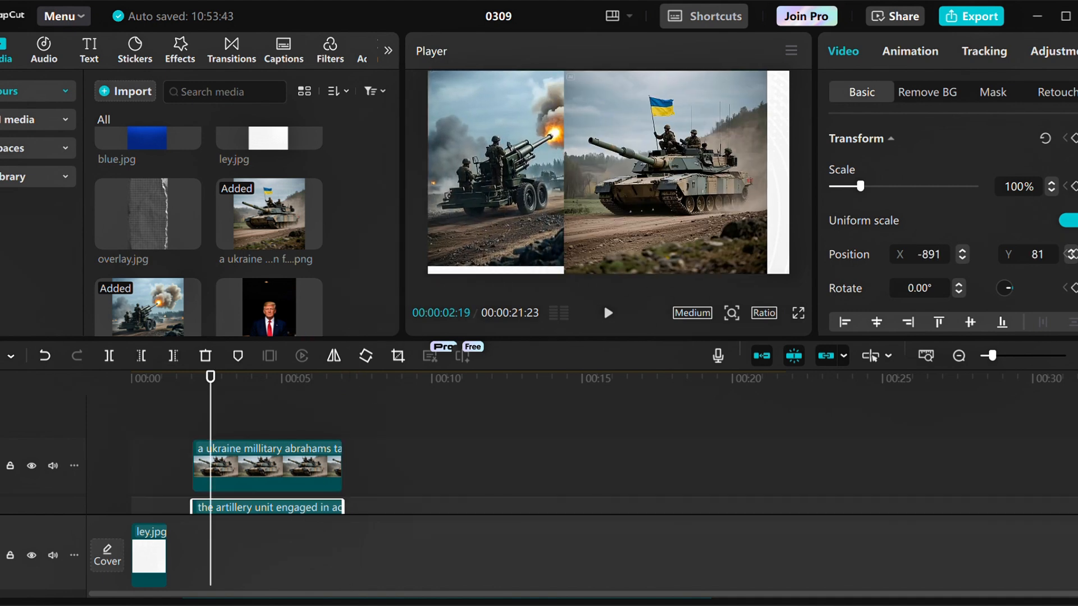
left_click_drag(561, 264, 532, 190)
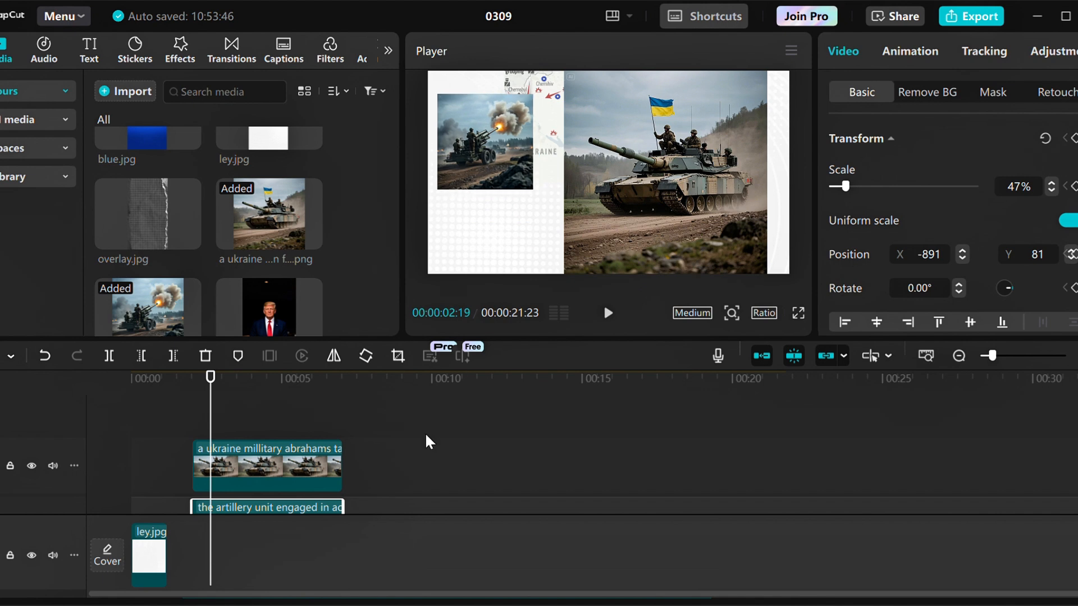
left_click(270, 465)
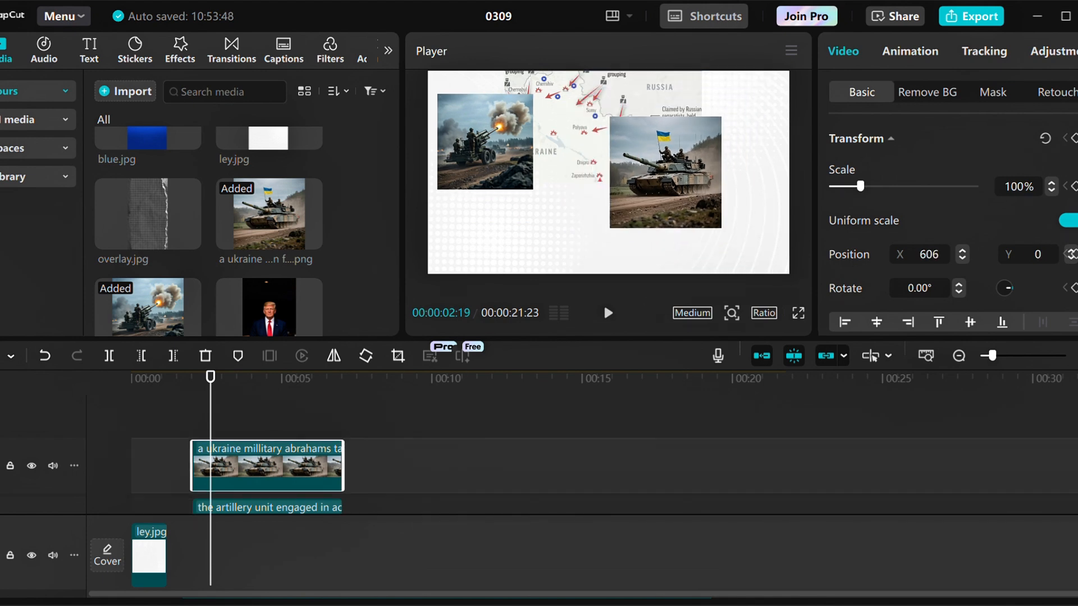
left_click_drag(683, 176, 727, 138)
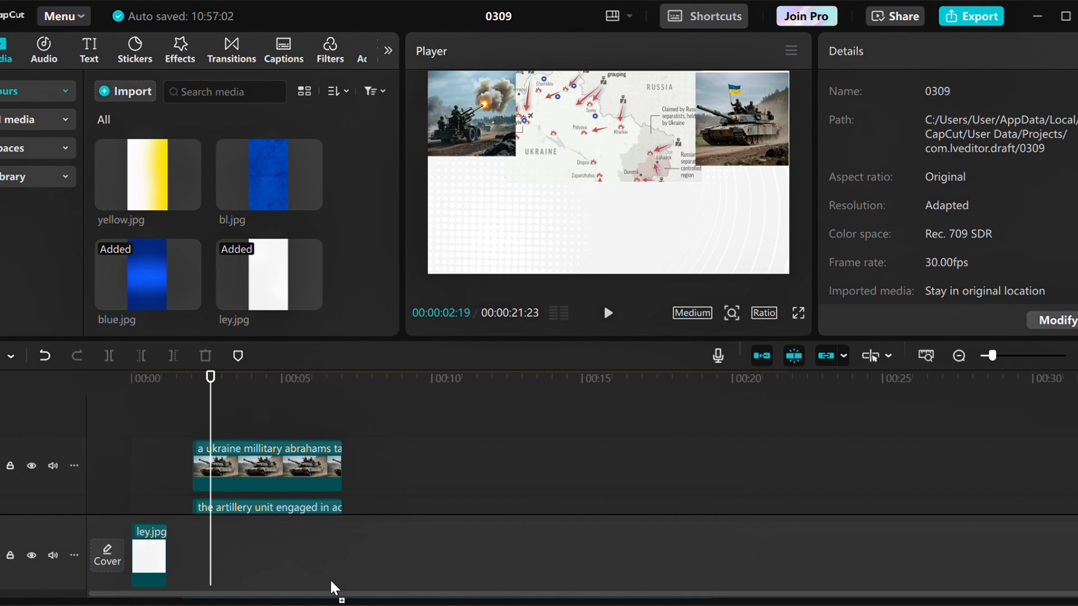
Step: Add blue.jpg on a track between the artillery and tank clips and yellow.jpg on a track above the tank, both near 00:00:03
left_click_drag(331, 582, 278, 494)
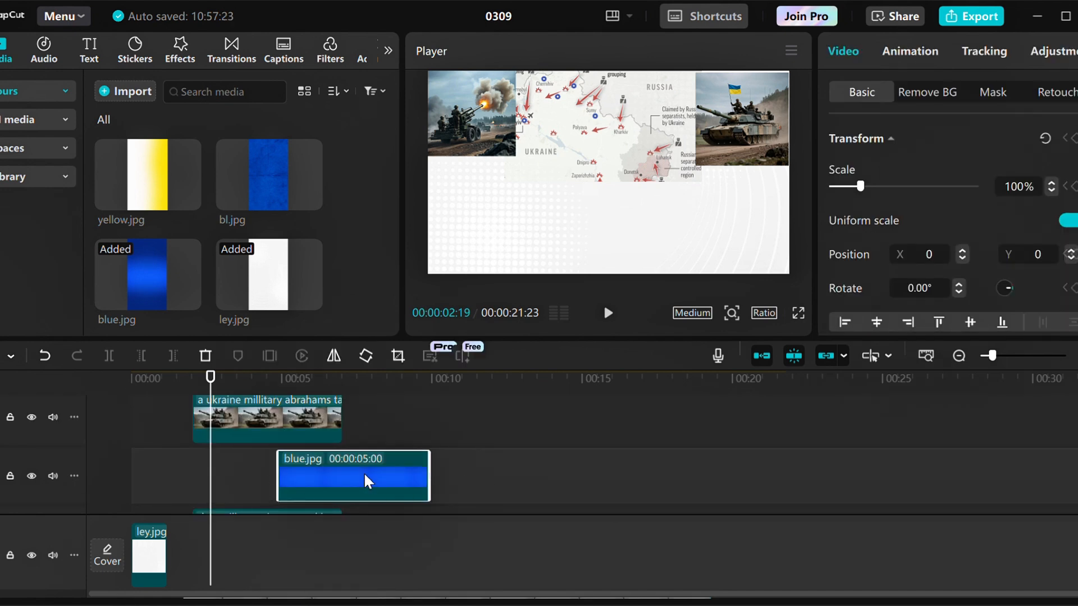
left_click_drag(364, 472, 281, 460)
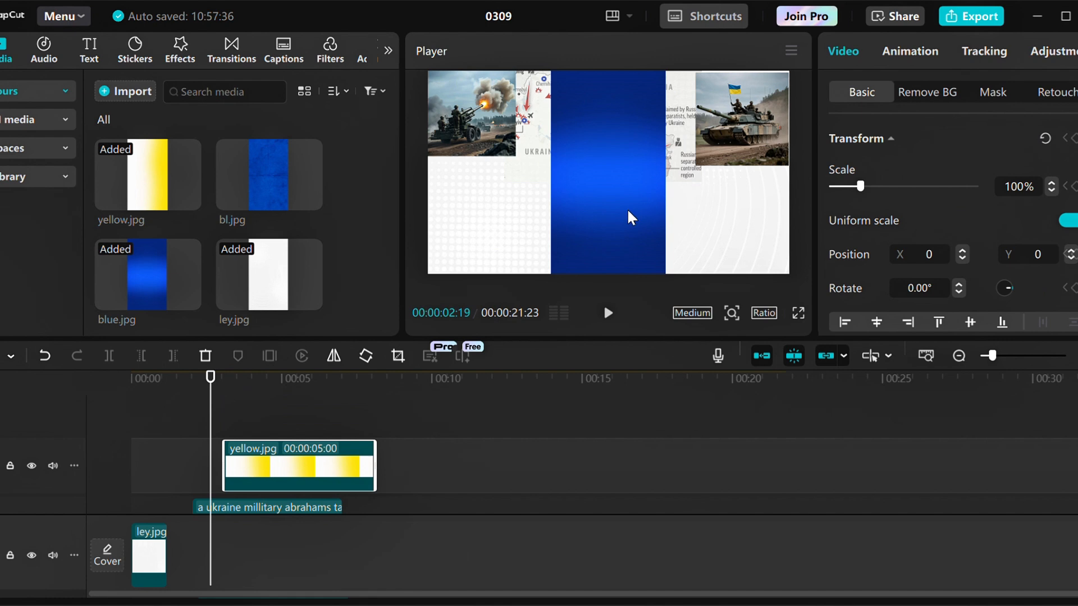
scroll(313, 457, "down", 3)
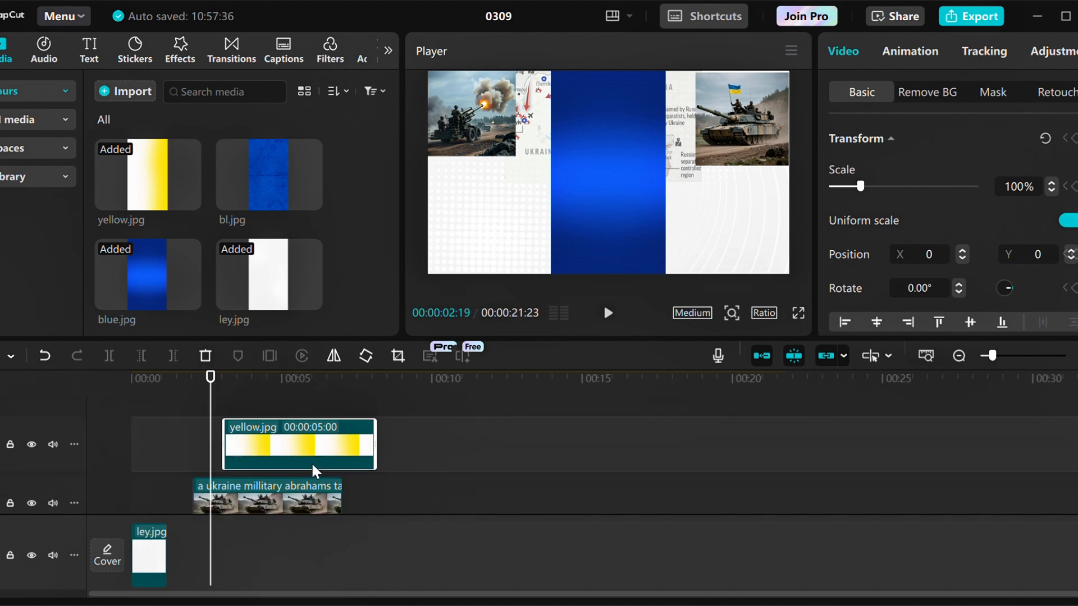
scroll(314, 433, "down", 1)
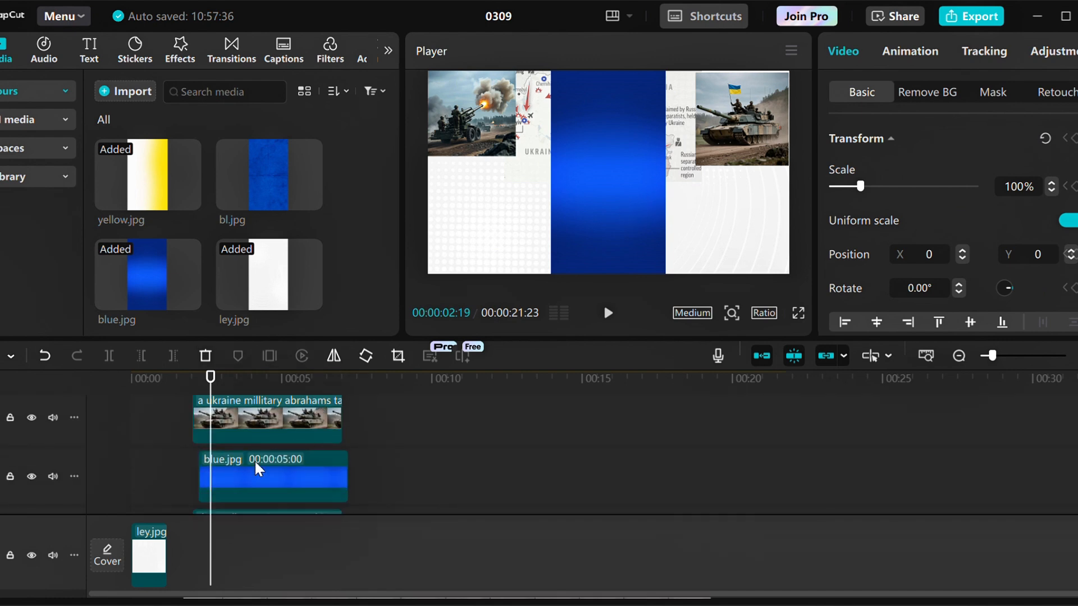
scroll(258, 454, "down", 1)
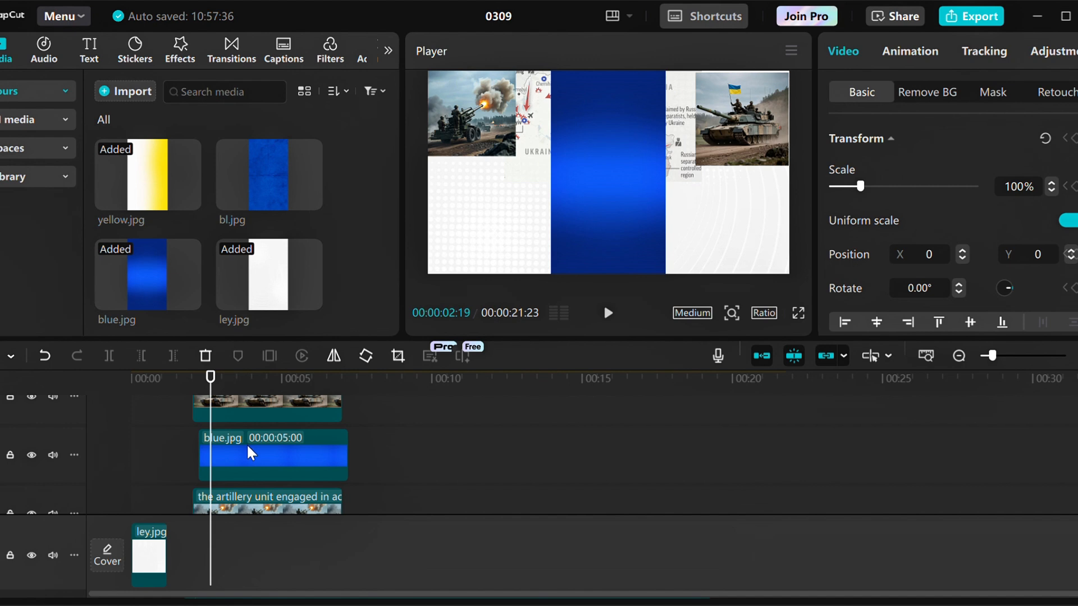
Step: Shift the artillery image slightly down and cover its right half with blue.jpg at 45% scale, position X -1189, Y 407
left_click(247, 443)
left_click_drag(619, 189, 583, 176)
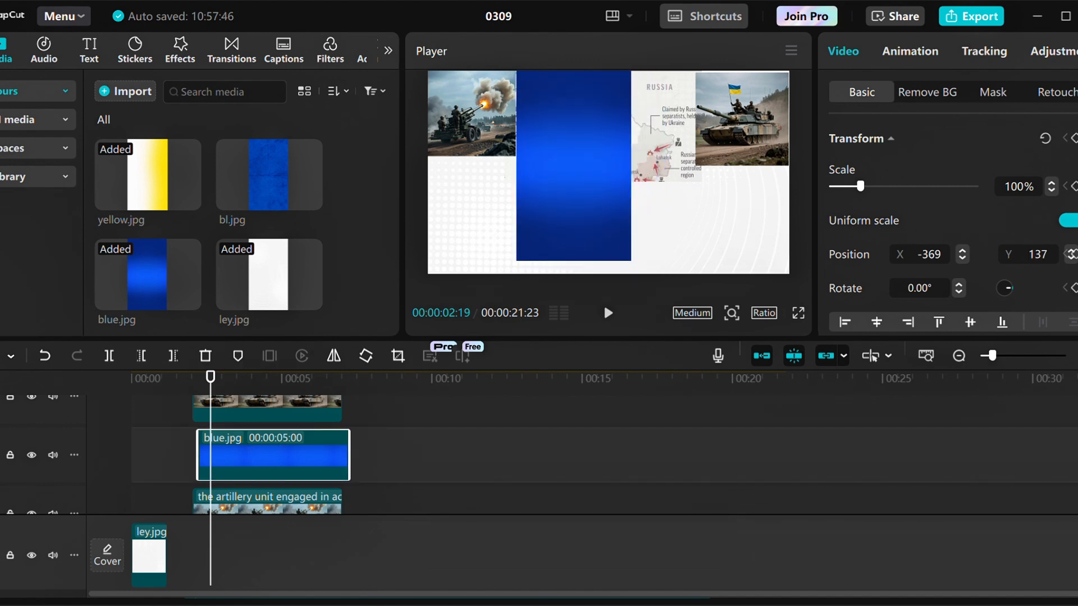
left_click_drag(631, 261, 571, 170)
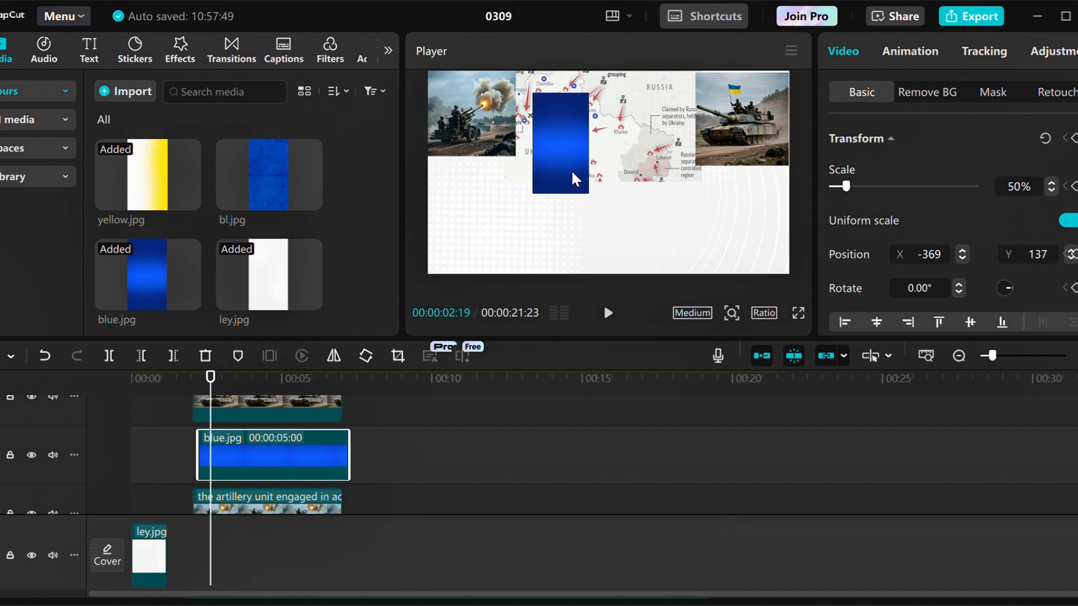
left_click(480, 123)
left_click_drag(468, 112, 490, 147)
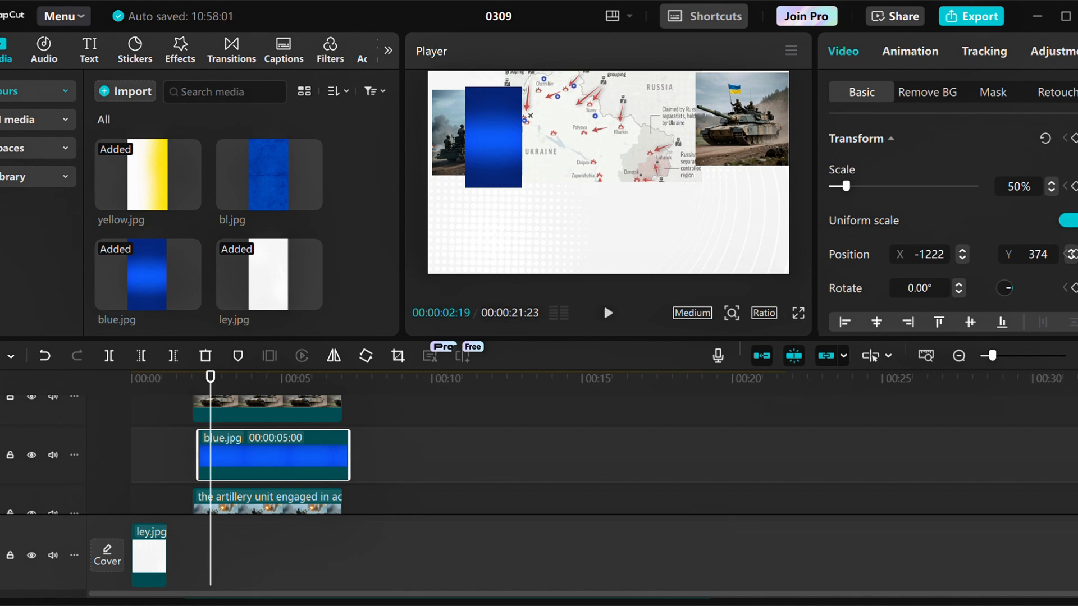
left_click_drag(522, 188, 516, 178)
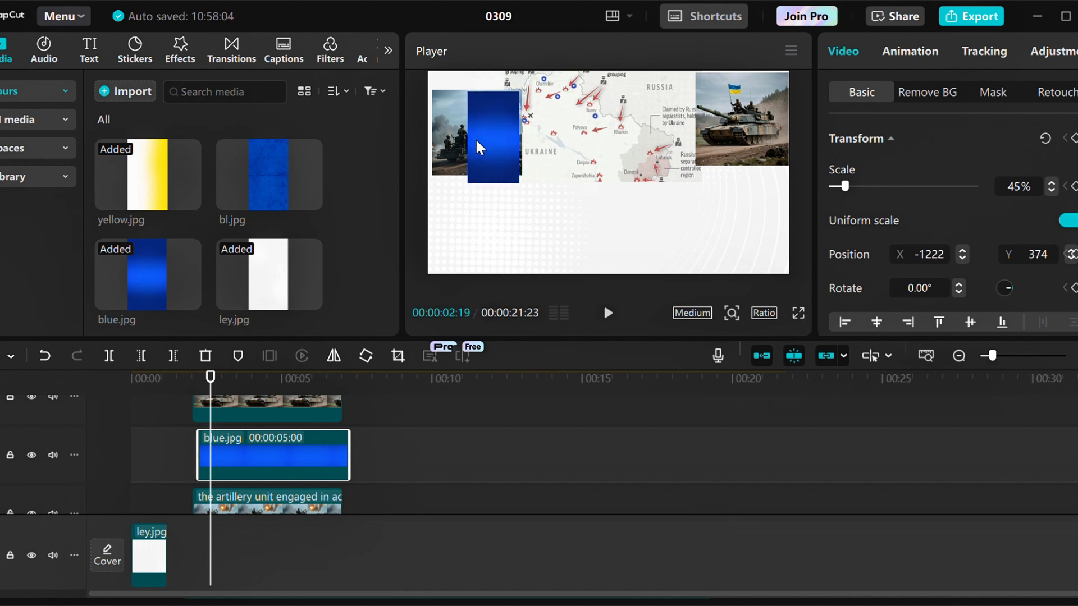
left_click_drag(477, 139, 477, 138)
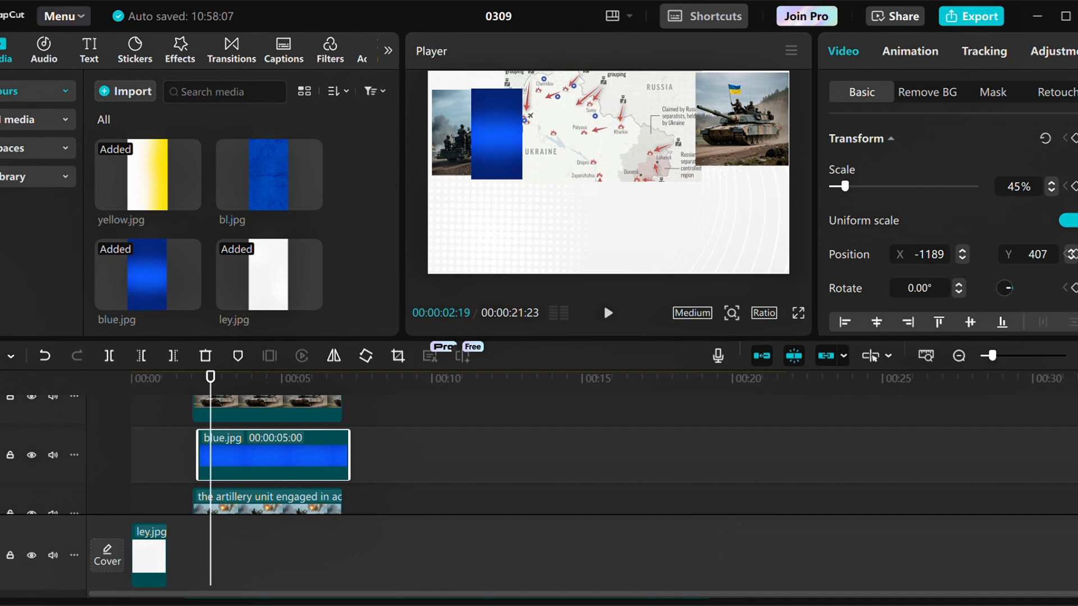
Step: Lower the opacity of the blue.jpg overlay so the artillery image shows through it
scroll(925, 214, "down", 2)
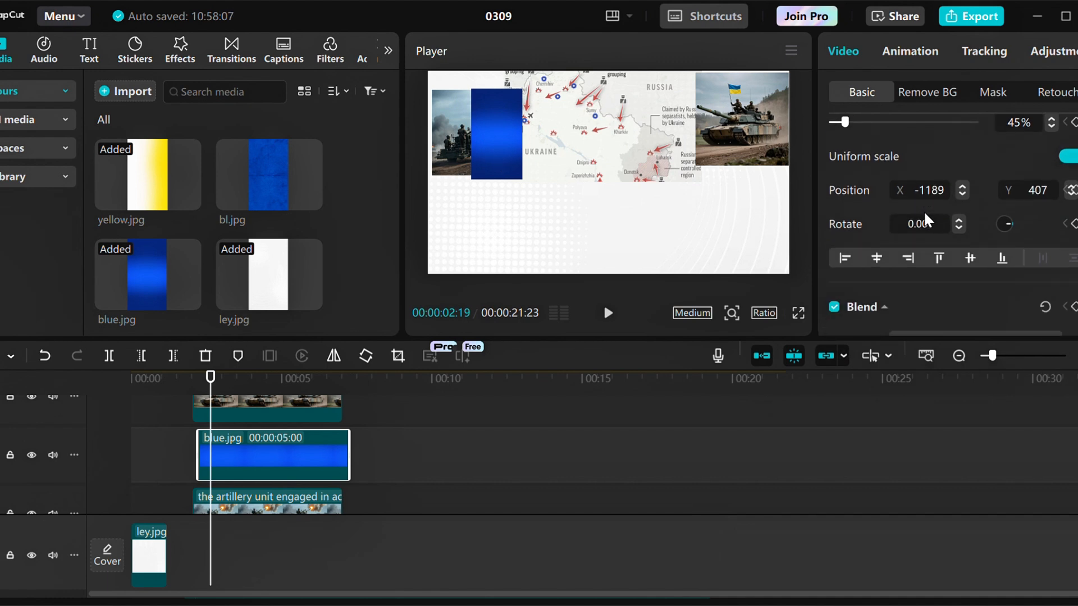
scroll(925, 214, "down", 1)
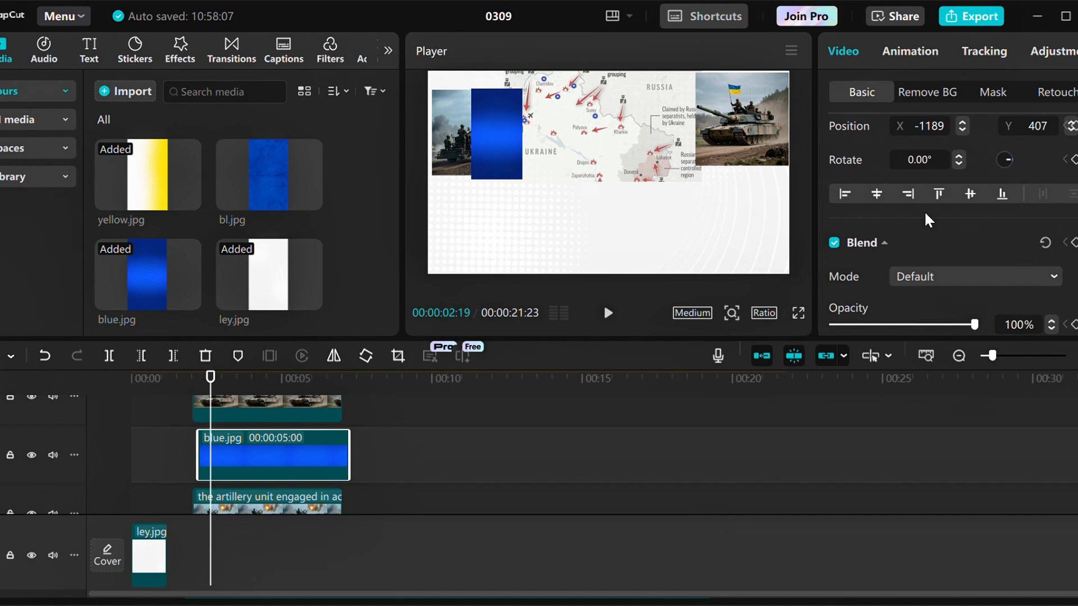
scroll(924, 211, "down", 2)
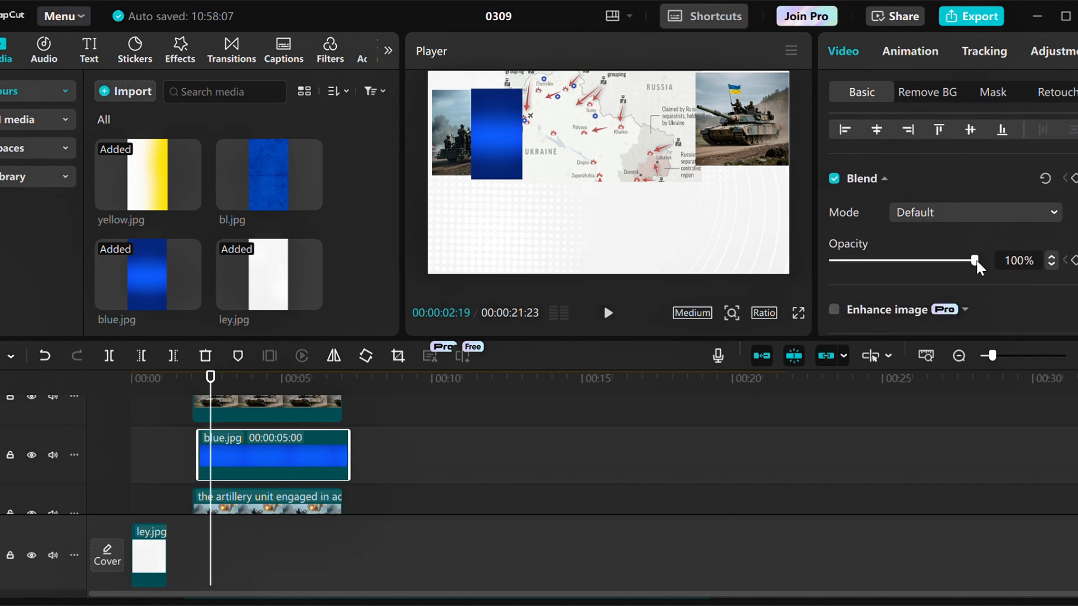
left_click_drag(975, 265, 923, 255)
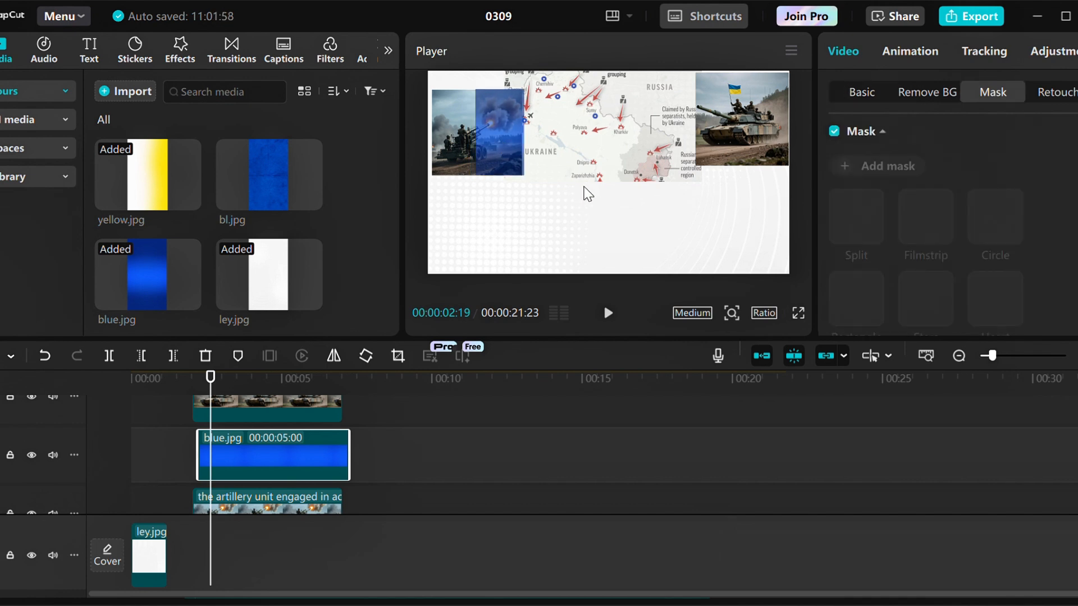
Step: Apply a Filmstrip mask to the blue.jpg overlay and adjust it over the right part of the artillery image
left_click(587, 194)
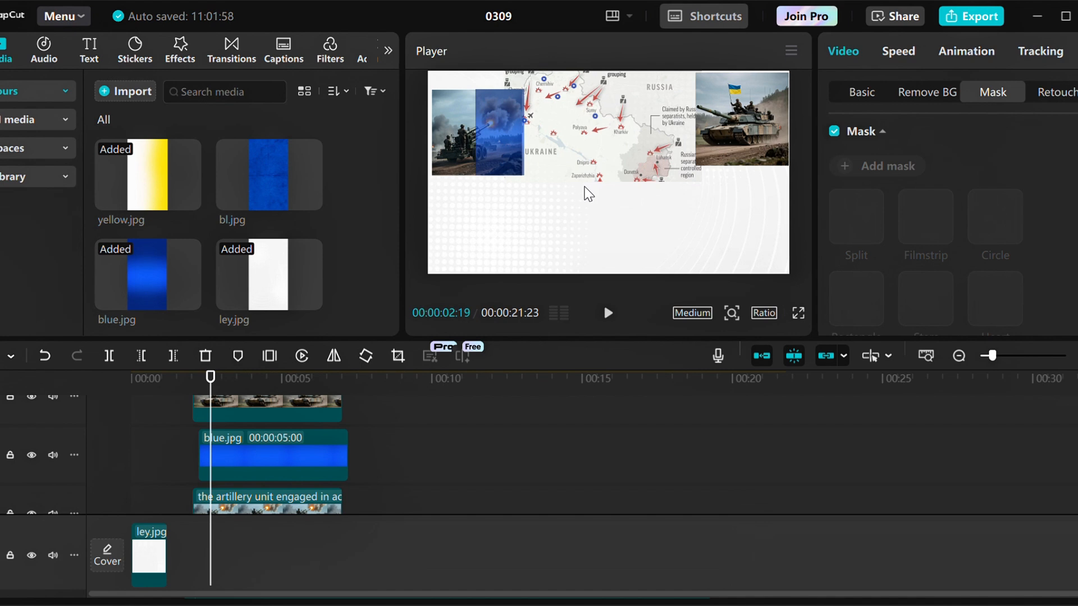
left_click(512, 151)
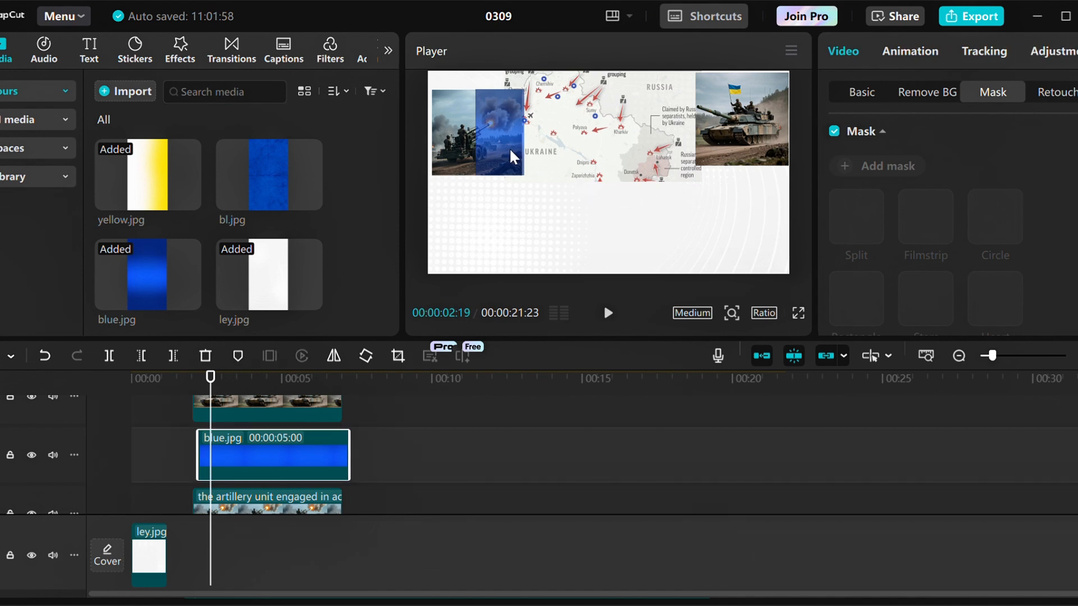
left_click_drag(509, 147, 507, 147)
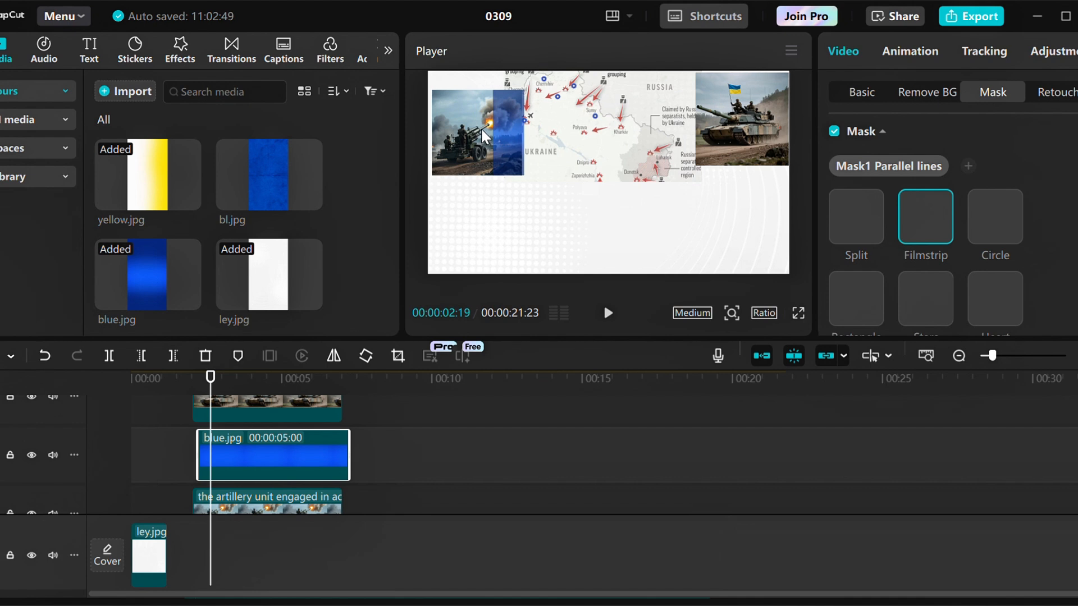
left_click_drag(477, 128, 430, 135)
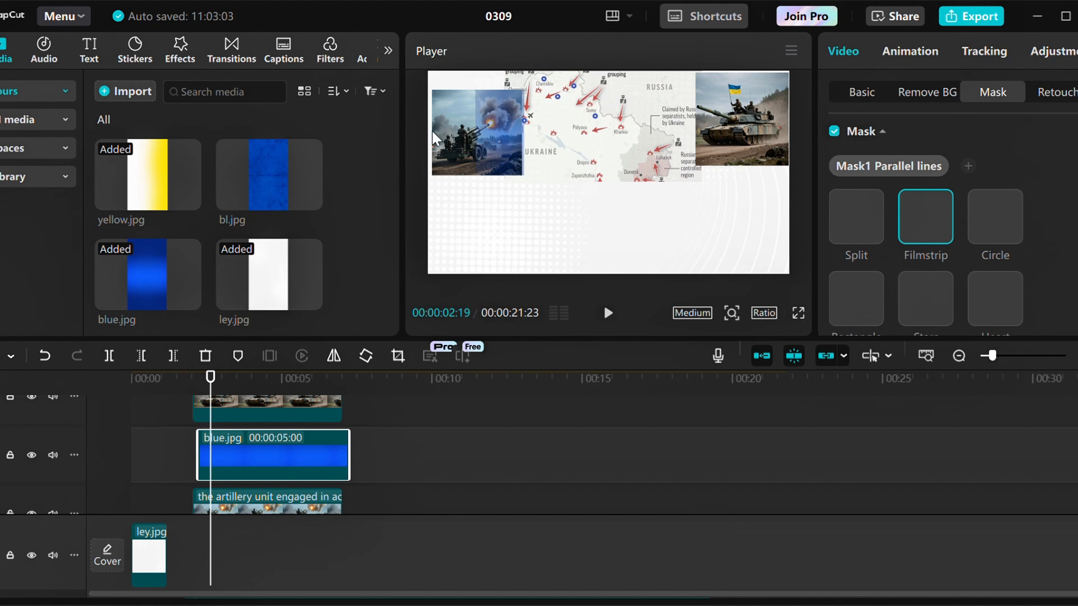
Step: Move the yellow.jpg clip so it starts together with the tank clip at about 00:00:02
scroll(314, 420, "up", 2)
left_click(315, 420)
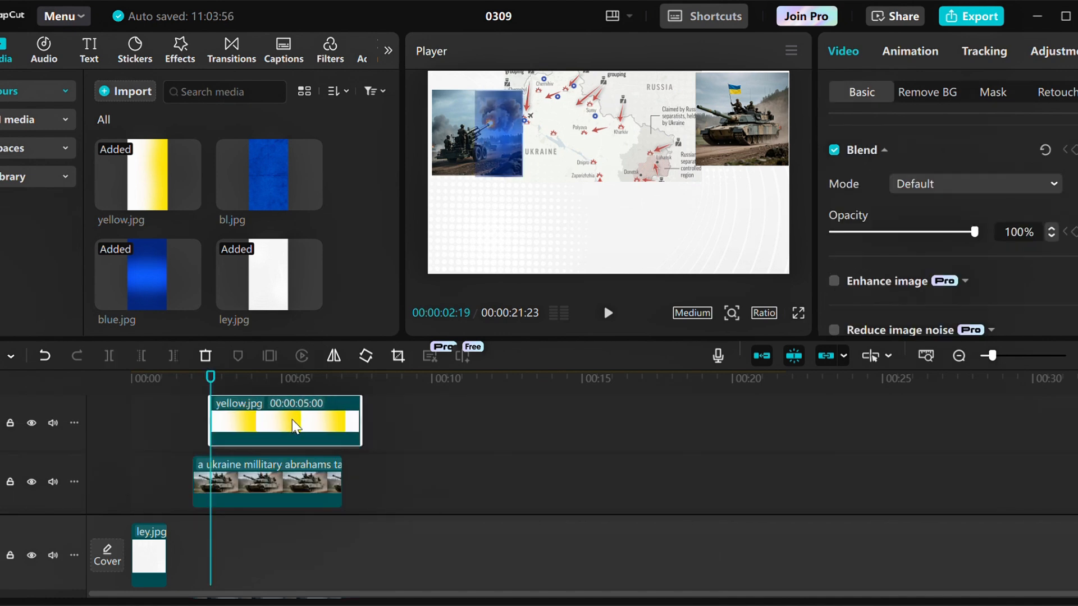
left_click_drag(292, 420, 281, 418)
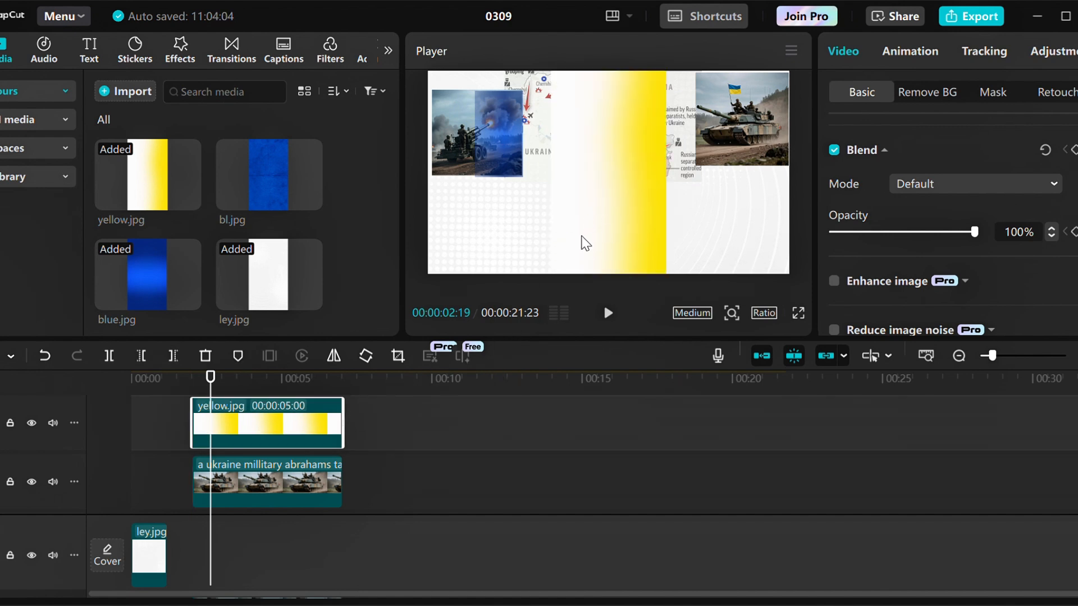
Step: Shrink yellow.jpg over the tank image's left half with its yellow edge facing left, and shift both images slightly down and inward
left_click_drag(579, 243, 635, 52)
left_click_drag(714, 248, 741, 164)
left_click_drag(711, 114, 720, 120)
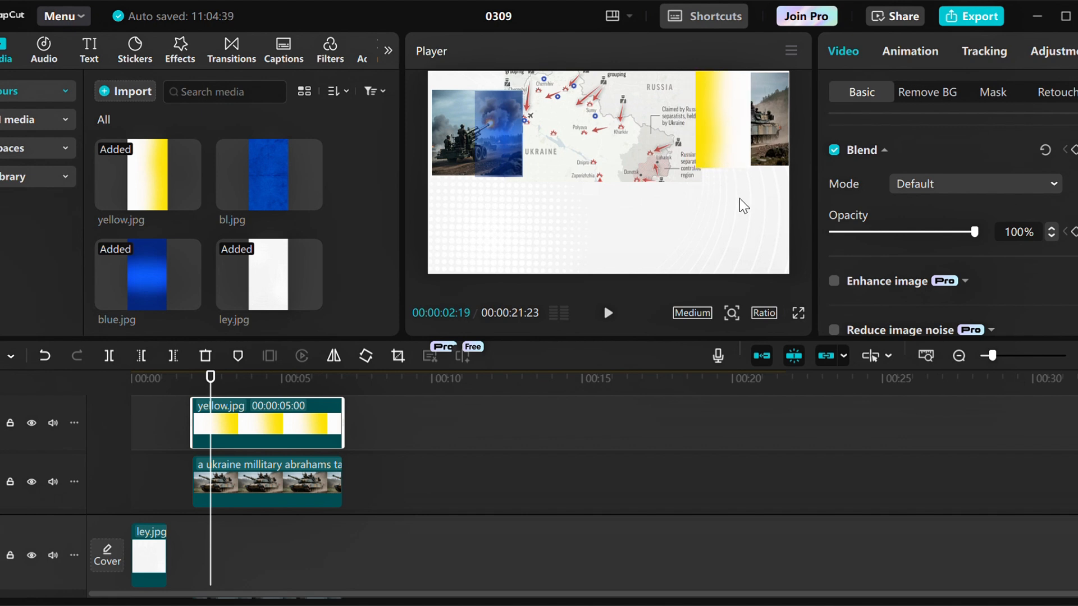
left_click(739, 198)
left_click(759, 142)
left_click_drag(765, 132, 719, 120)
left_click(729, 99)
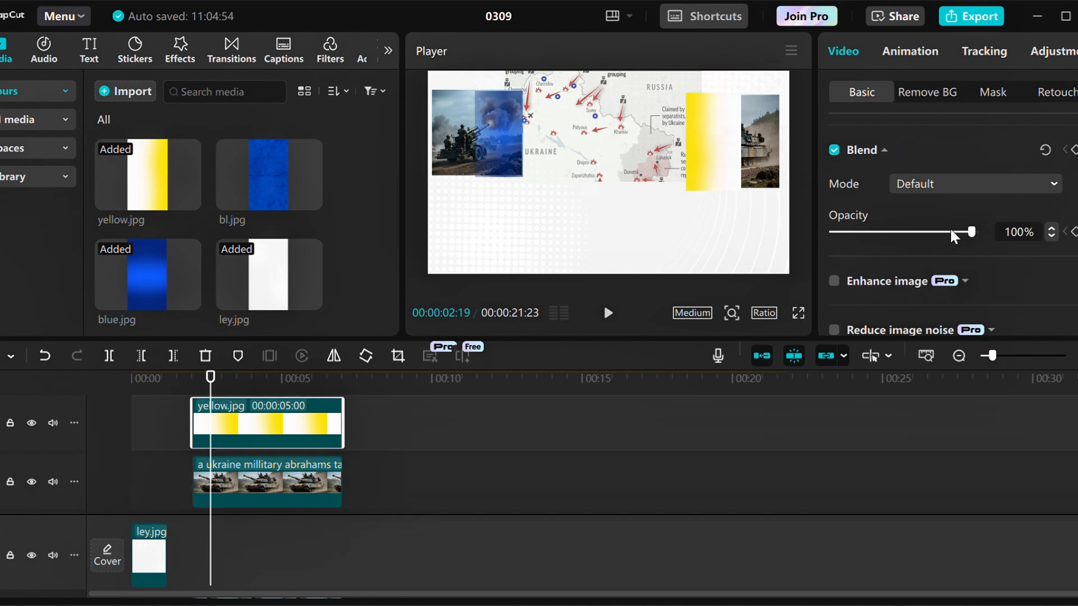
Step: Lower the opacity of the yellow.jpg overlay so the tank image shows through it
left_click_drag(950, 232, 893, 234)
left_click(730, 239)
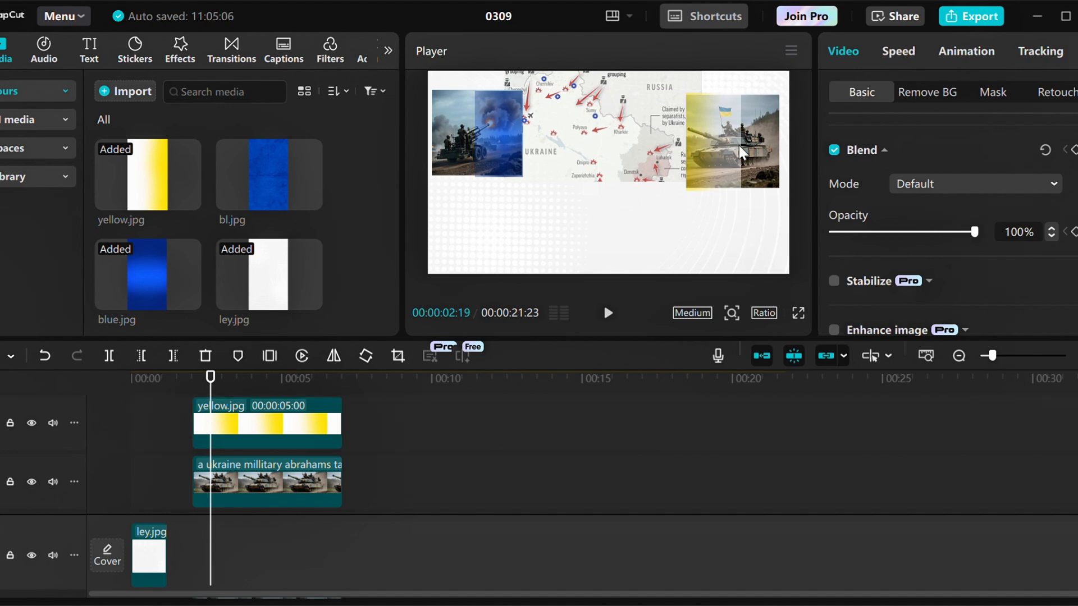
left_click(731, 167)
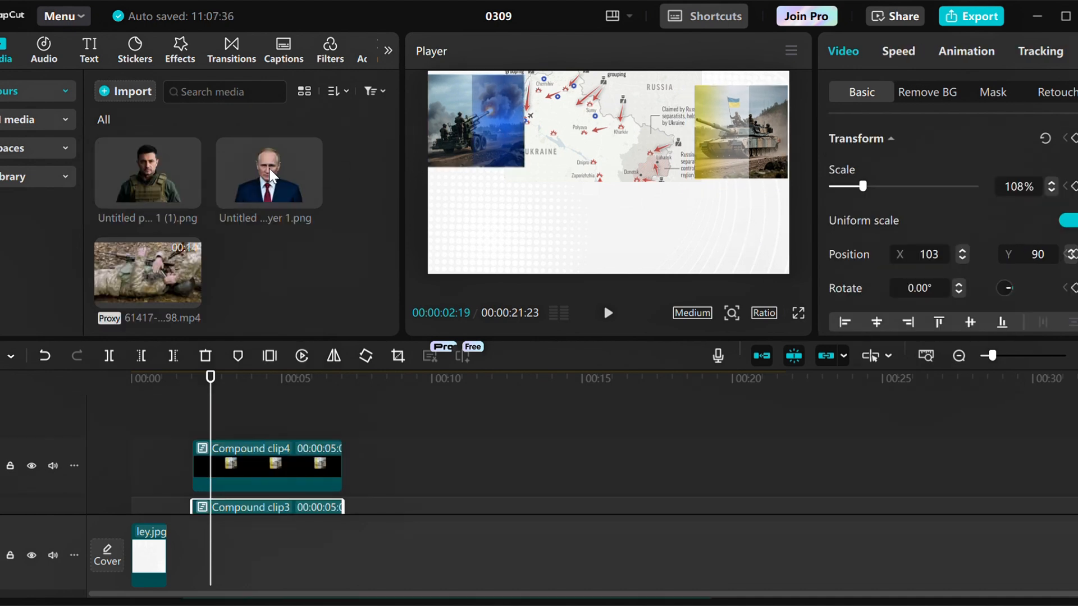
Step: Add the suited man's cutout, Untitled project-Layer 1.png, above the compound clips at about 00:00:02 and place it on the frame's left side
left_click(354, 303)
left_click_drag(354, 302, 251, 476)
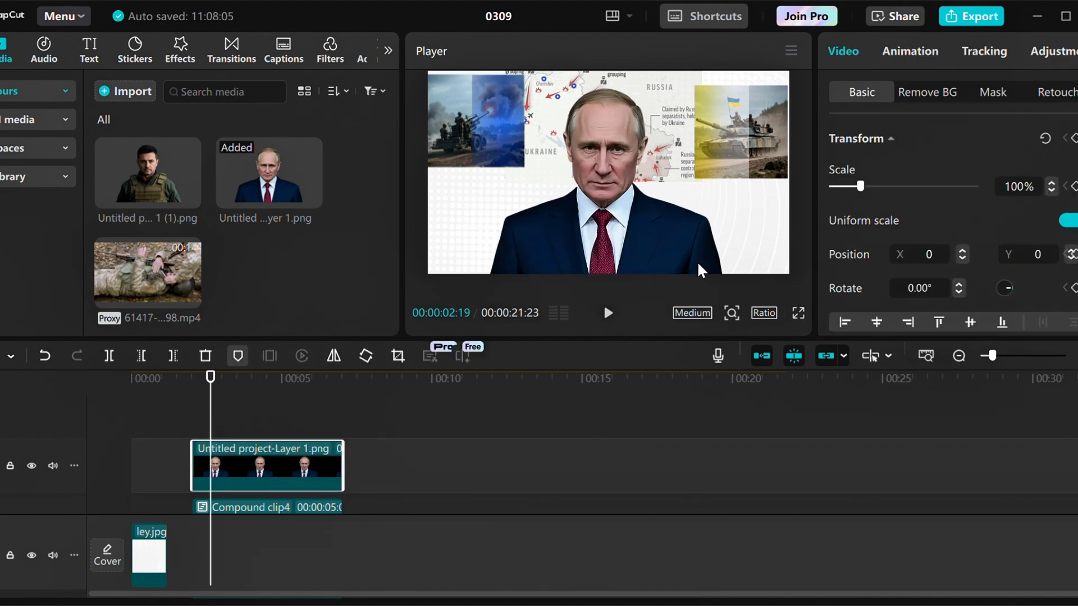
left_click_drag(652, 227, 550, 192)
Step: Add the military-vest portrait, Untitled project-Layer 1 (1).png, at about 00:00:02 and place it at 64% scale, position X 914, Y 204
scroll(584, 182, "down", 4)
left_click_drag(154, 167, 255, 475)
left_click_drag(608, 239, 600, 191)
left_click_drag(759, 223, 742, 214)
left_click_drag(572, 154, 635, 159)
left_click_drag(753, 220, 721, 196)
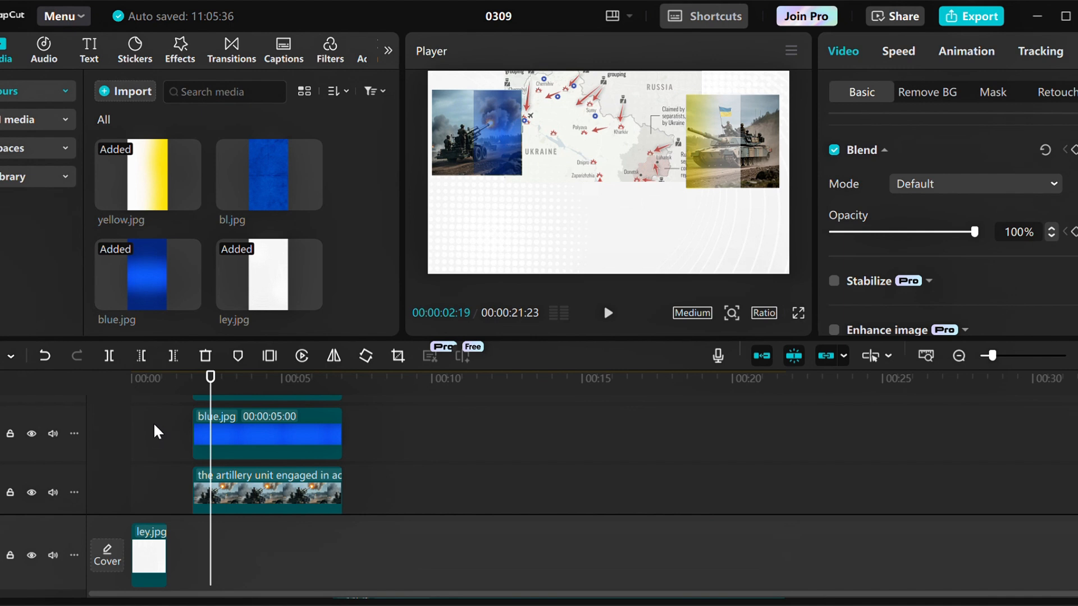
Step: Combine the blue.jpg overlay and the artillery image clip into a compound clip
left_click(159, 426)
left_click_drag(181, 432, 217, 486)
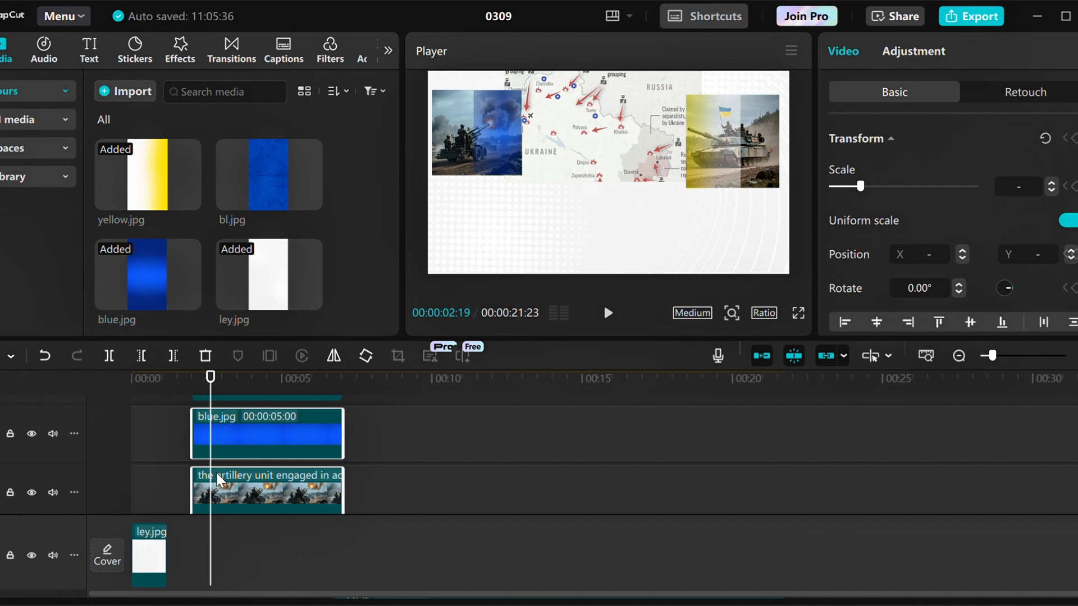
key("alt+g")
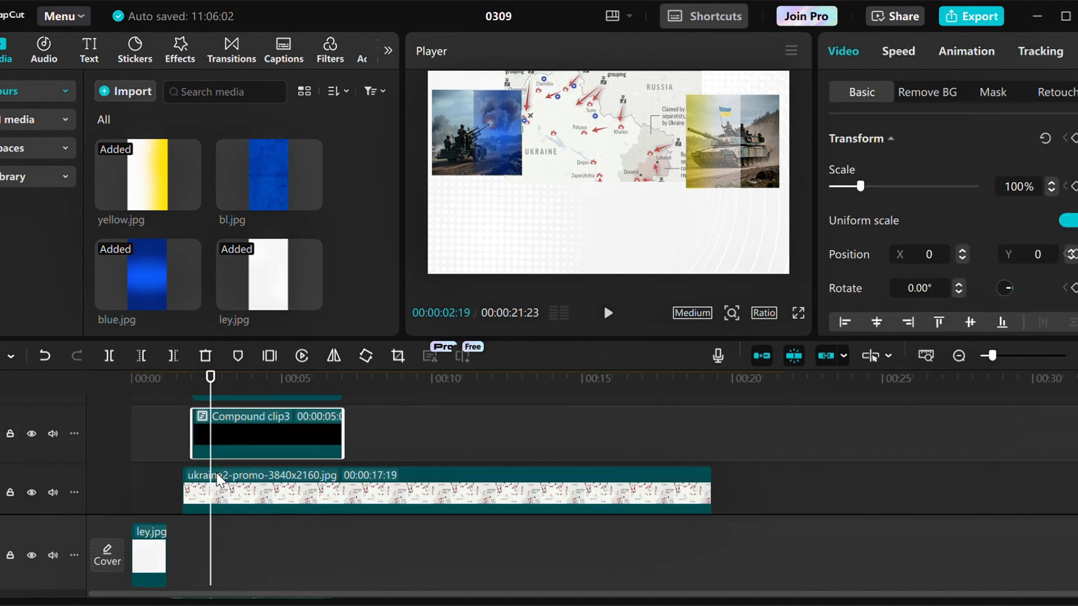
Step: Combine the yellow.jpg overlay and the Ukrainian tank image clip into a compound clip
scroll(370, 466, "up", 2)
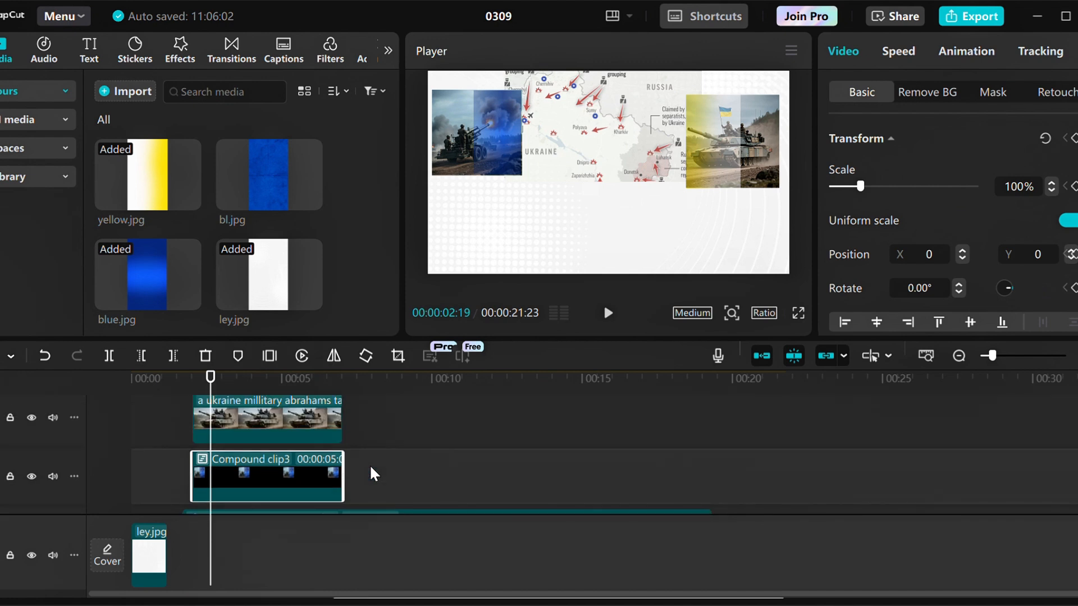
scroll(370, 463, "up", 2)
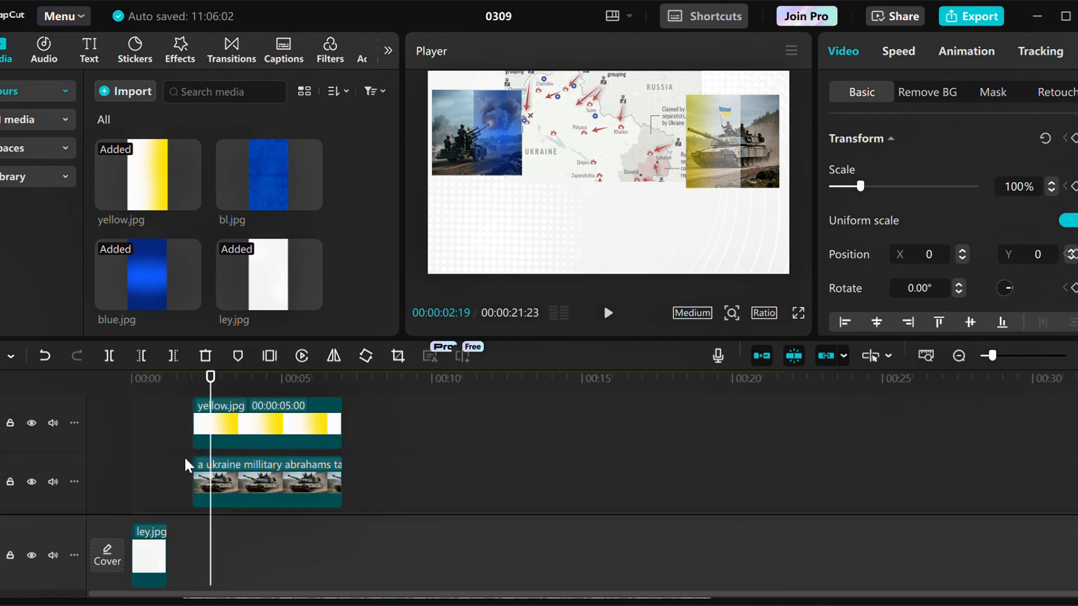
left_click(161, 422)
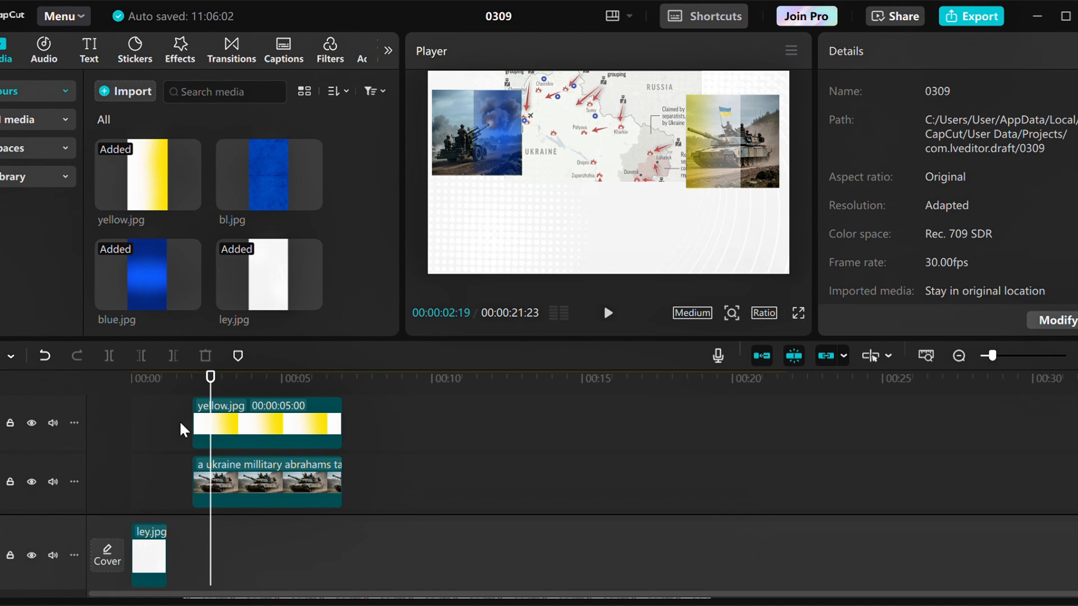
left_click(205, 440)
left_click(227, 498, "ctrl")
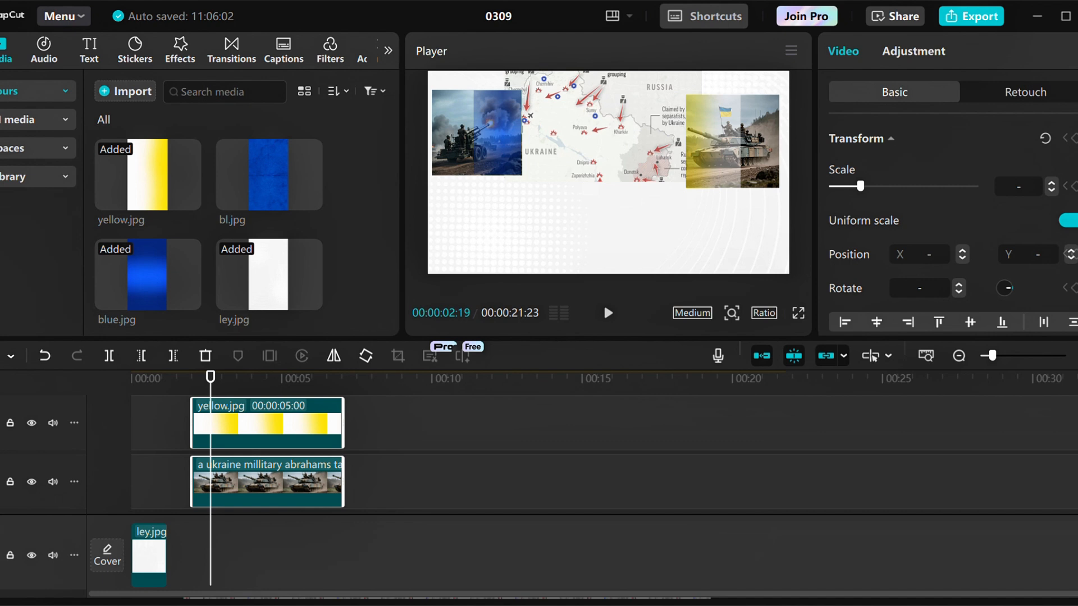
key("alt+g")
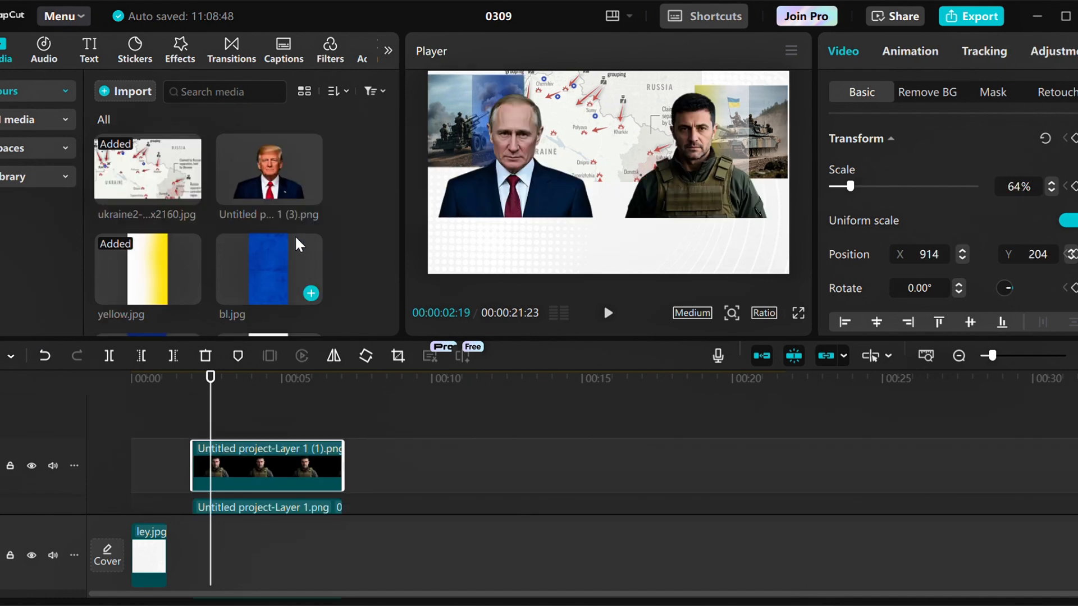
Step: Add the red-tie portrait, Untitled project-Layer 1 (3).png, on a track beneath the other two portraits, starting at about 00:00:02
left_click_drag(280, 179, 420, 527)
scroll(317, 470, "down", 5)
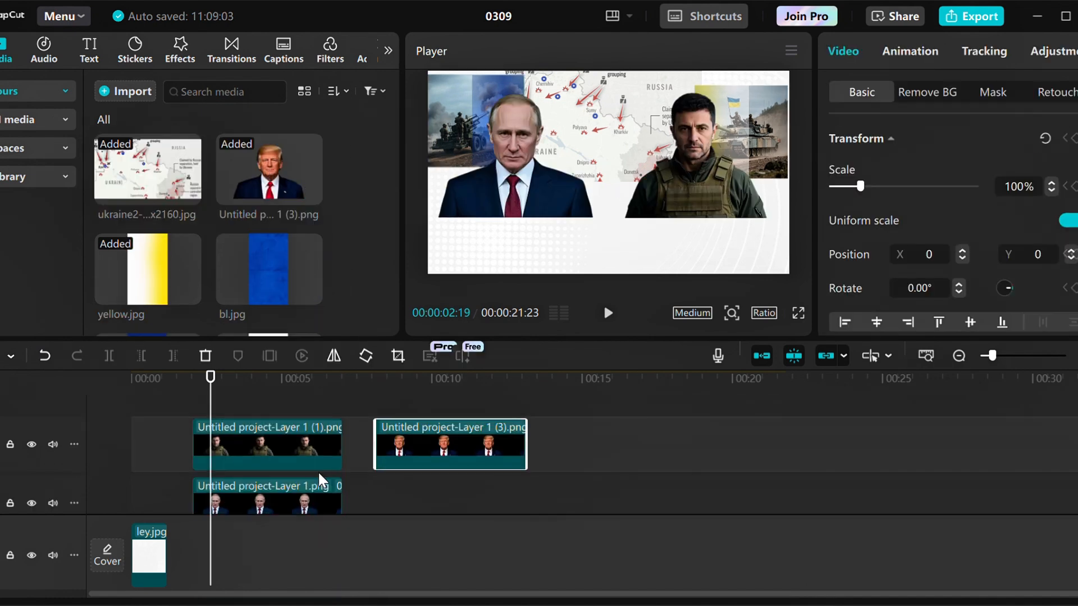
scroll(316, 459, "up", 1)
left_click_drag(474, 405, 286, 476)
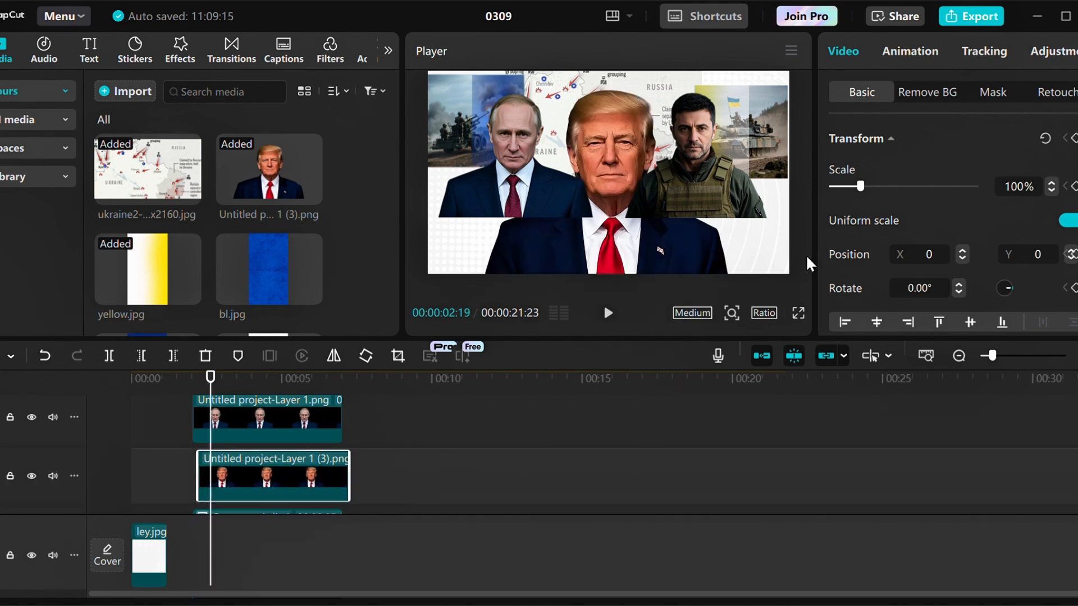
Step: Scale the red-tie portrait, Untitled project-Layer 1 (3).png, down to 42% and move it up to position Y 142
left_click_drag(859, 187, 843, 186)
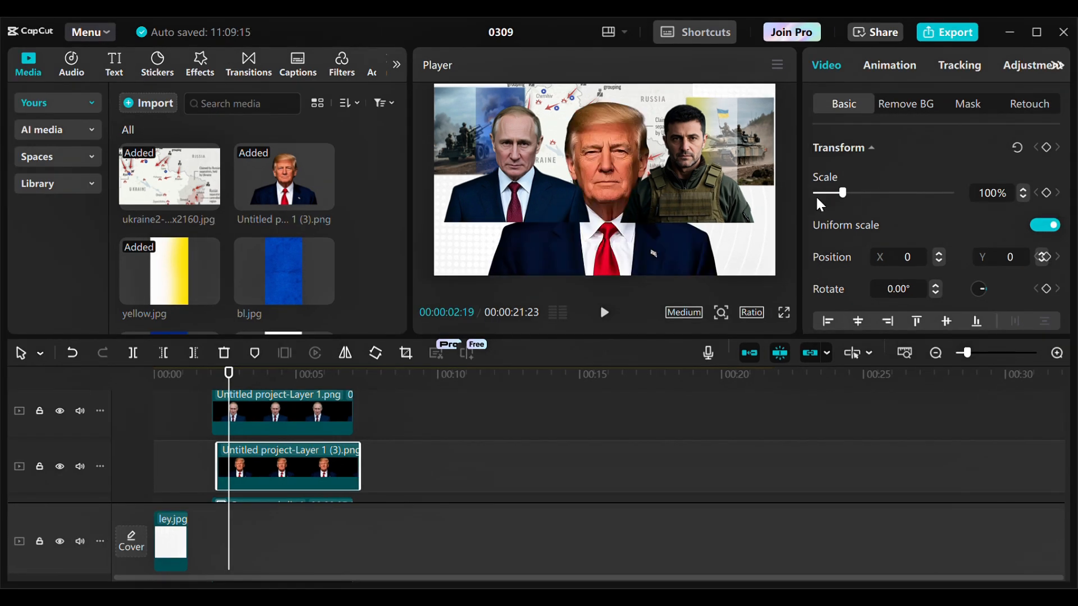
left_click_drag(859, 187, 852, 190)
left_click_drag(608, 185, 608, 159)
left_click_drag(831, 193, 825, 193)
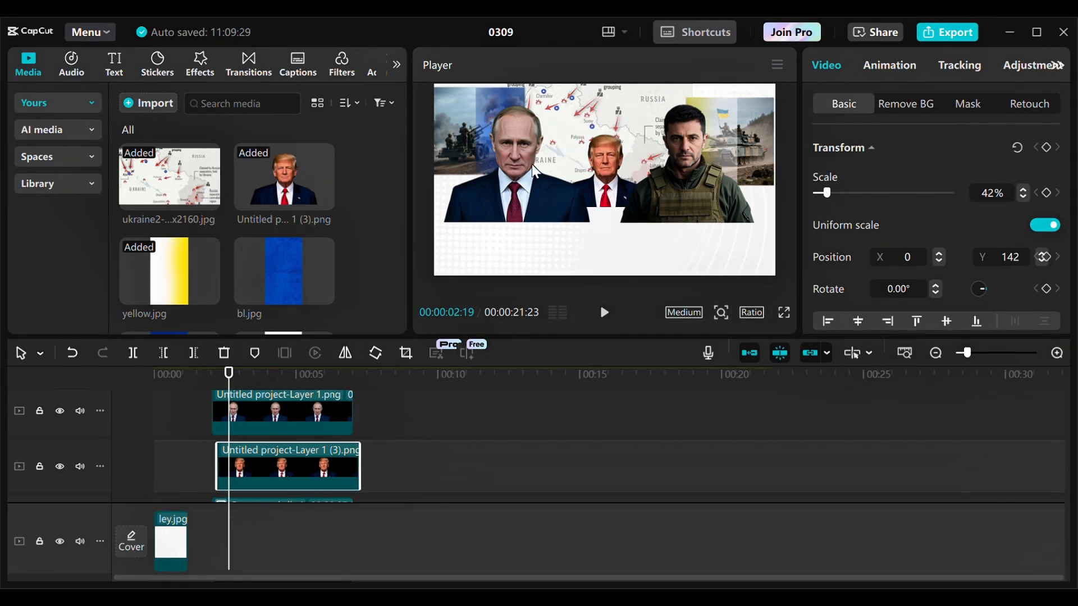
Step: Enlarge the portrait Untitled project-Layer 1.png slightly to 68% scale and nudge it down and to the right
left_click(527, 208)
left_click_drag(444, 223, 441, 225)
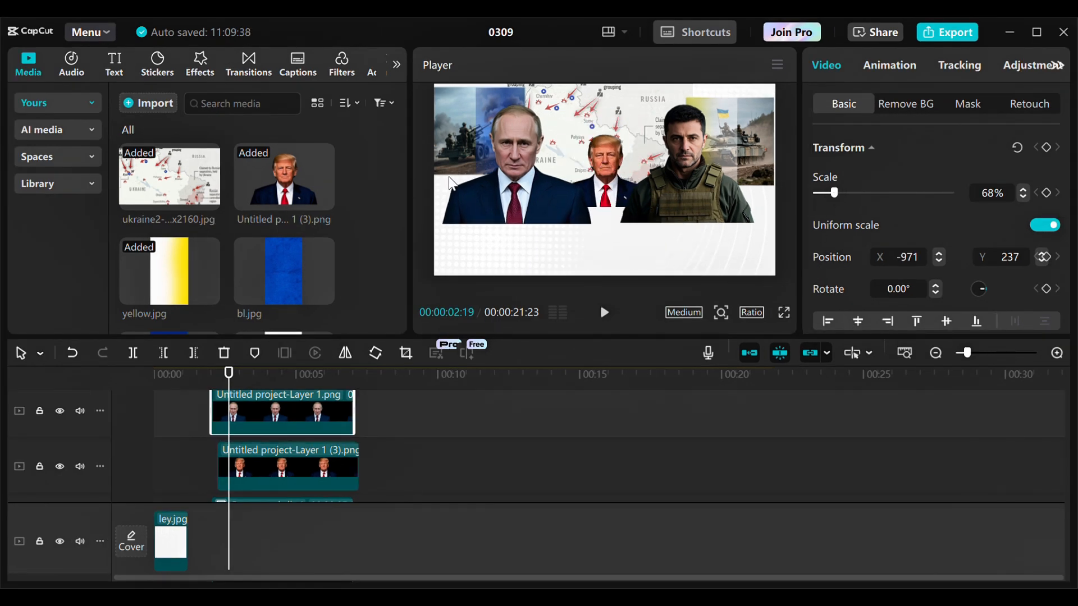
left_click_drag(448, 177, 464, 183)
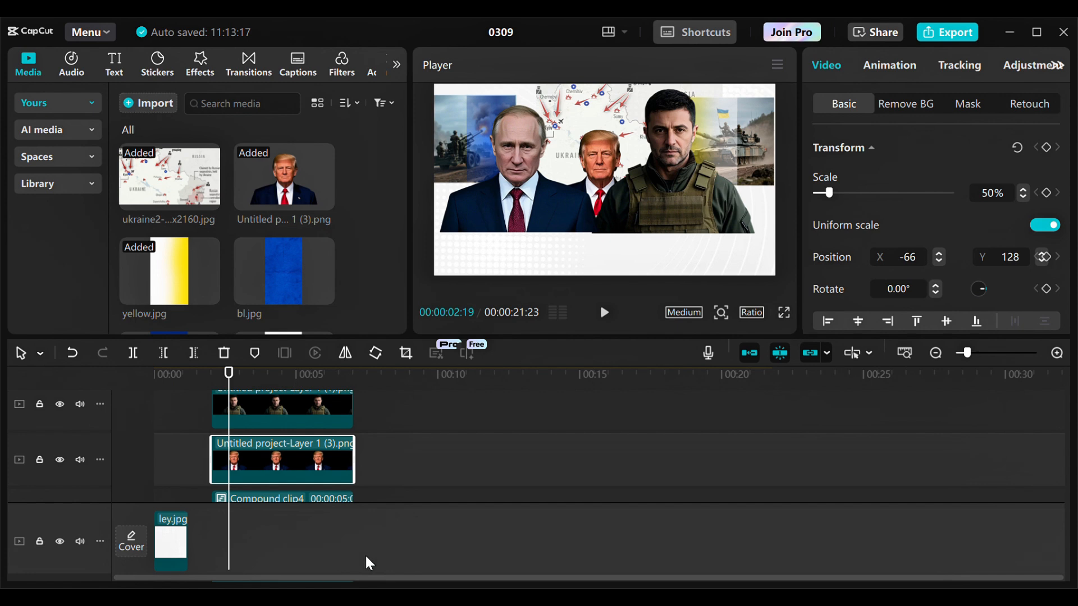
Step: Apply the Slide Right entrance animation to the blue-tinted artillery clip, Compound clip3
scroll(332, 502, "down", 5)
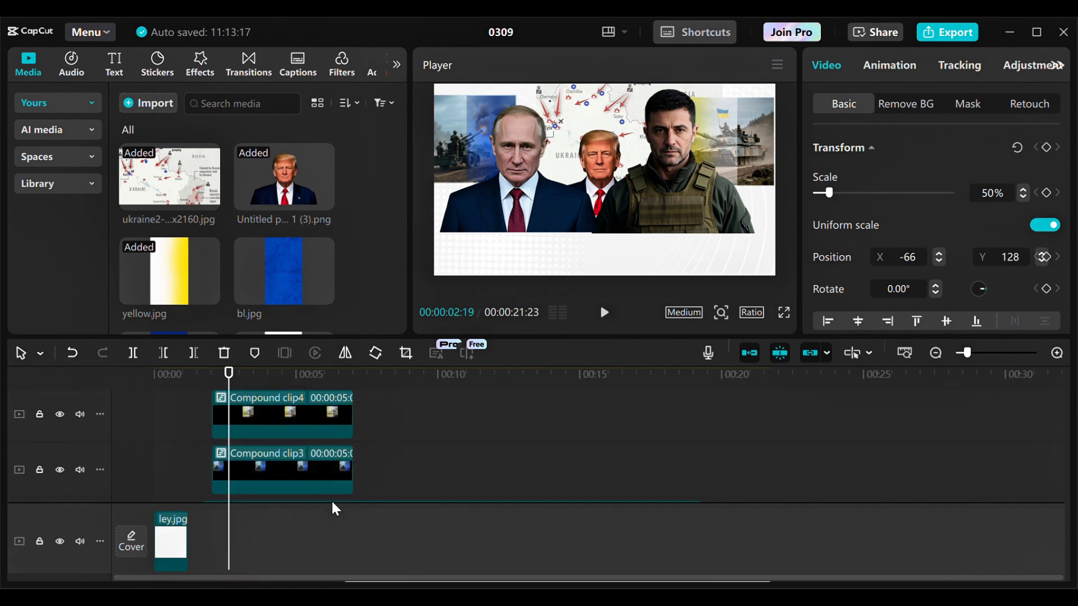
left_click(269, 480)
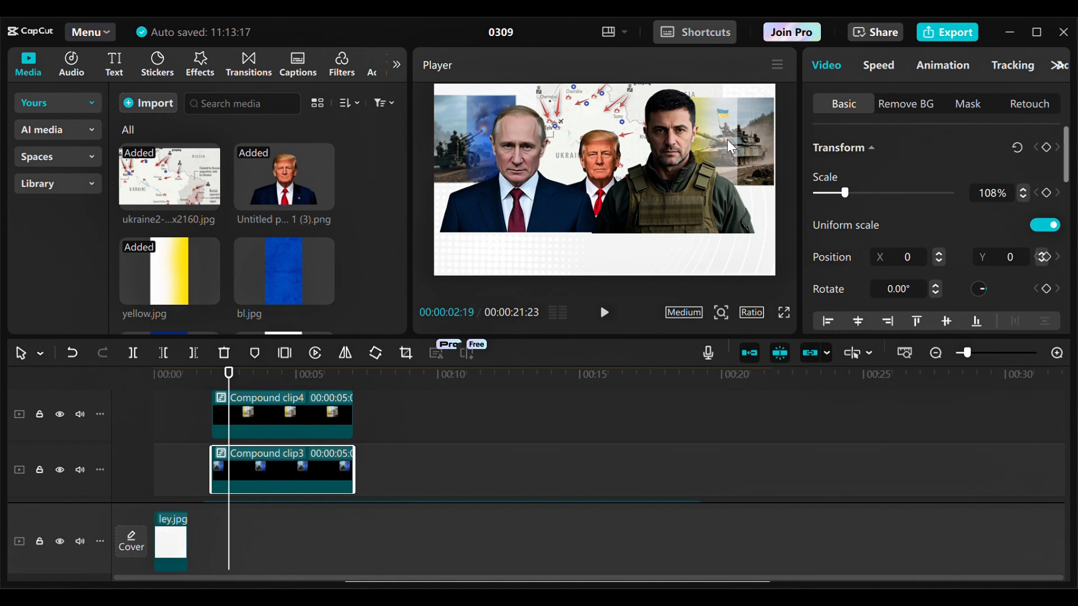
left_click(942, 68)
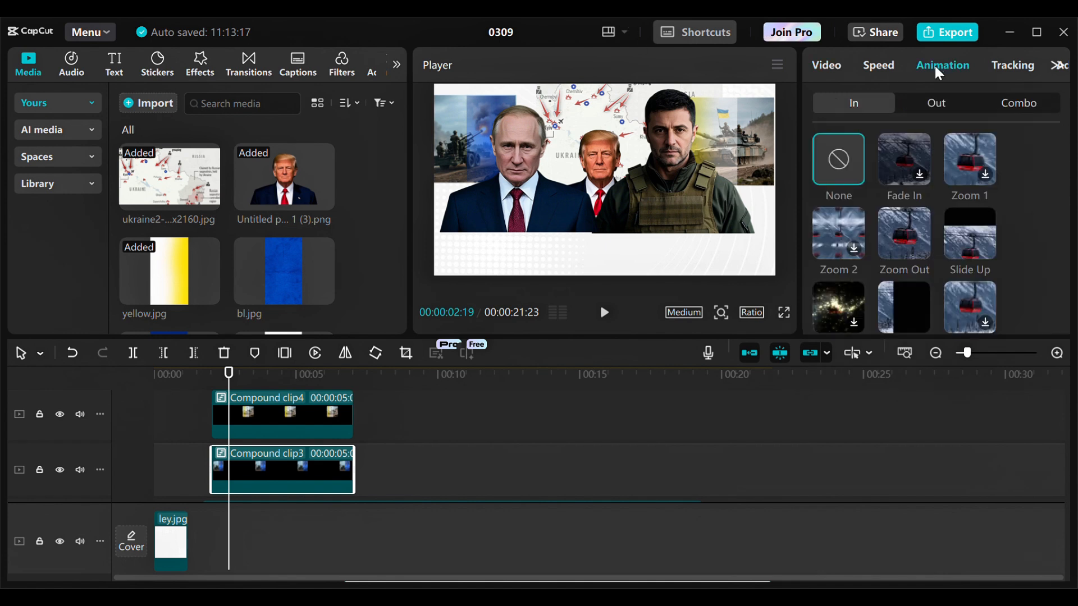
scroll(915, 244, "down", 1)
left_click(904, 249)
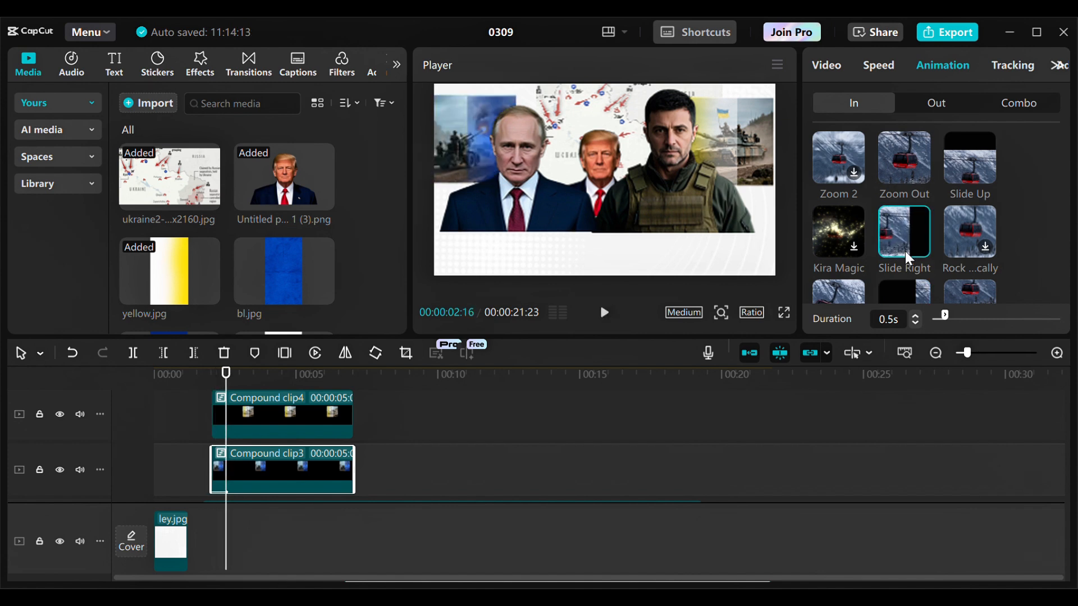
Step: Apply the Slide Left entrance animation to the yellow-tinted tank clip, Compound clip4
left_click(293, 418)
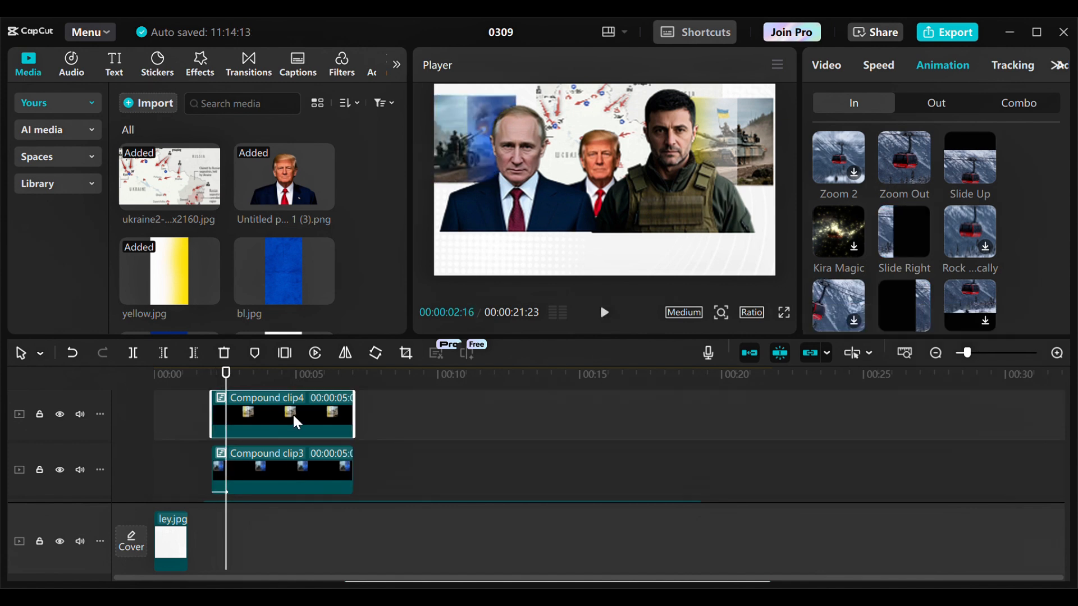
scroll(899, 263, "down", 1)
left_click(902, 250)
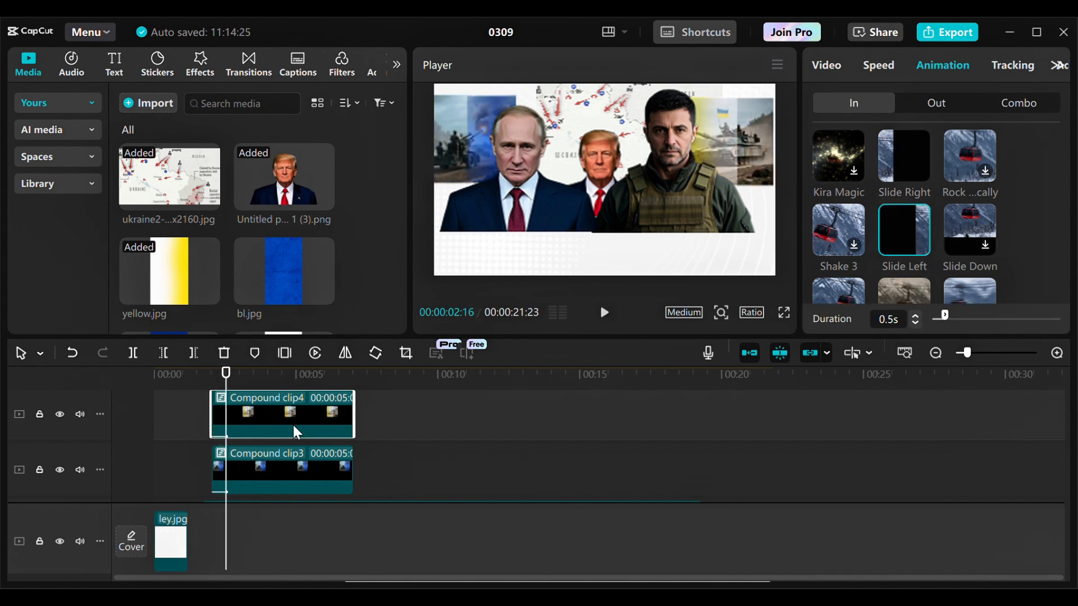
Step: Apply the Slide Left entrance animation to the military-vest portrait, Untitled project-Layer 1 (1).png, with a duration of 0.4 s
scroll(296, 428, "up", 1)
scroll(295, 426, "up", 1)
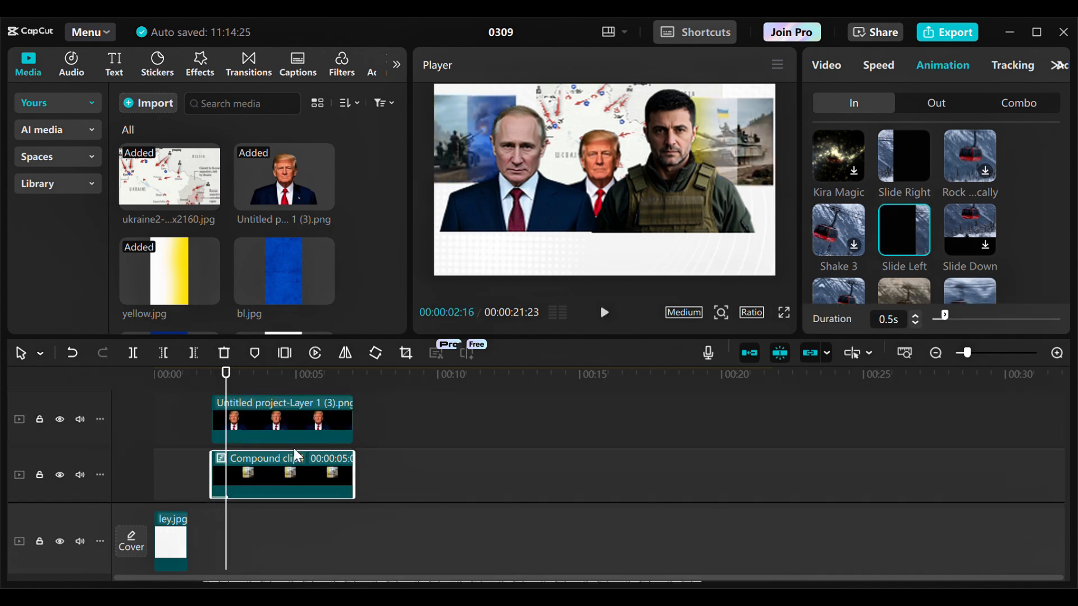
scroll(290, 450, "up", 2)
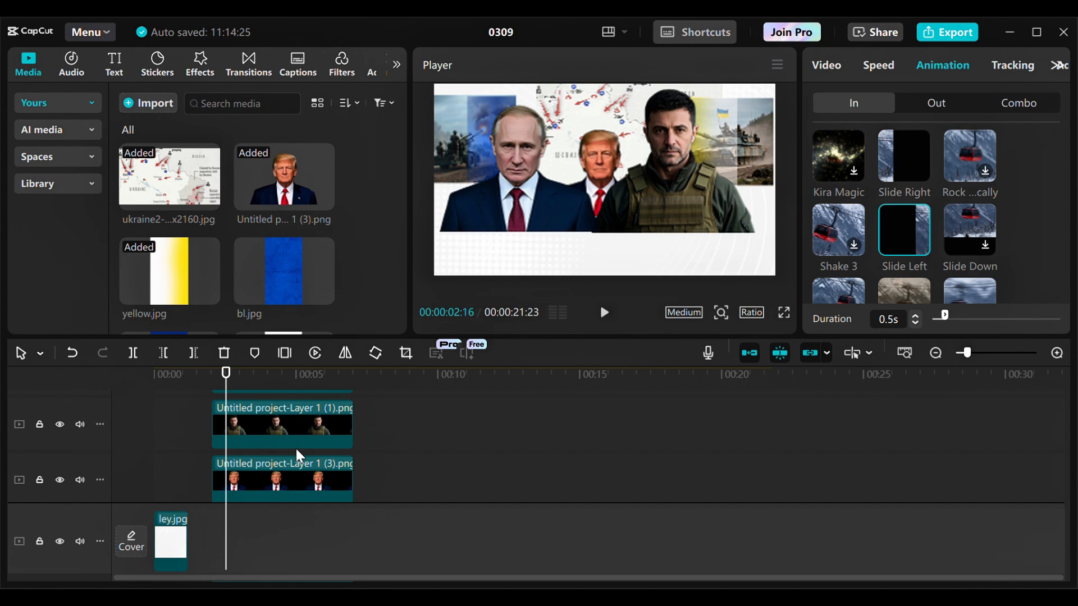
scroll(297, 450, "up", 2)
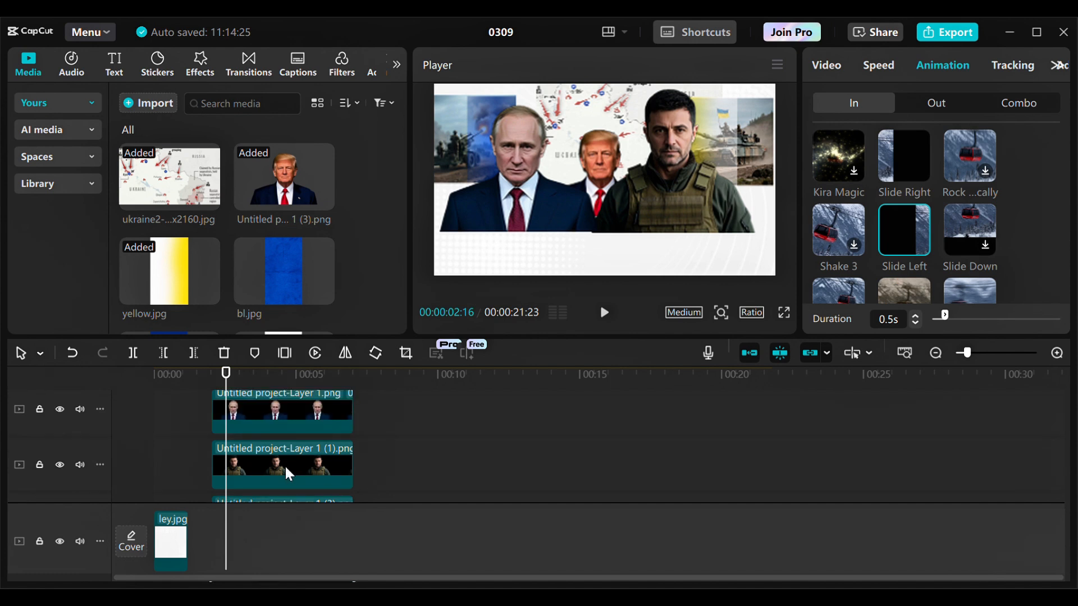
left_click(285, 465)
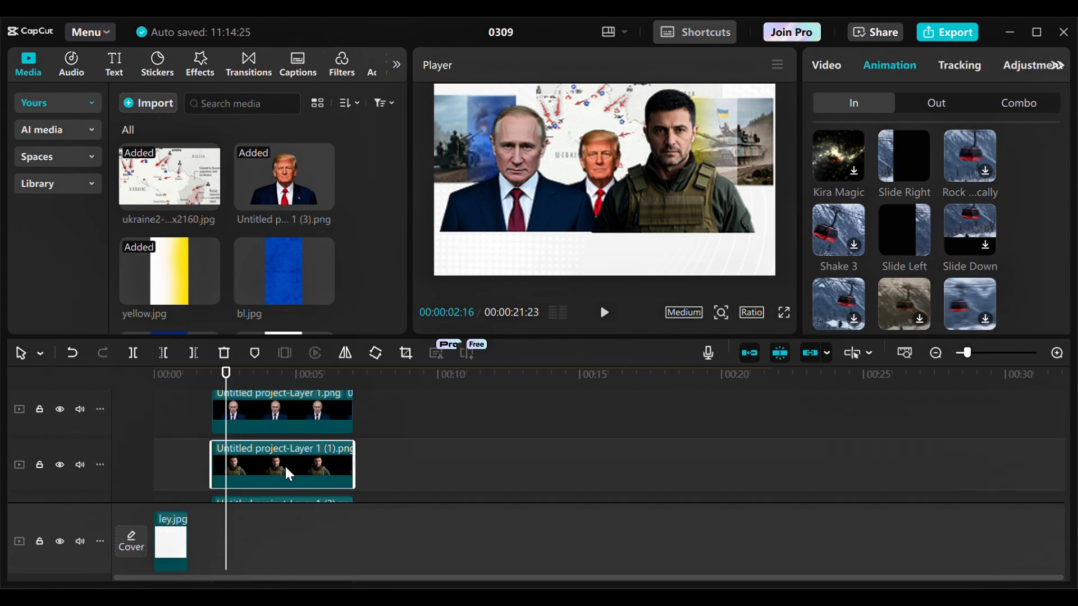
left_click(892, 240)
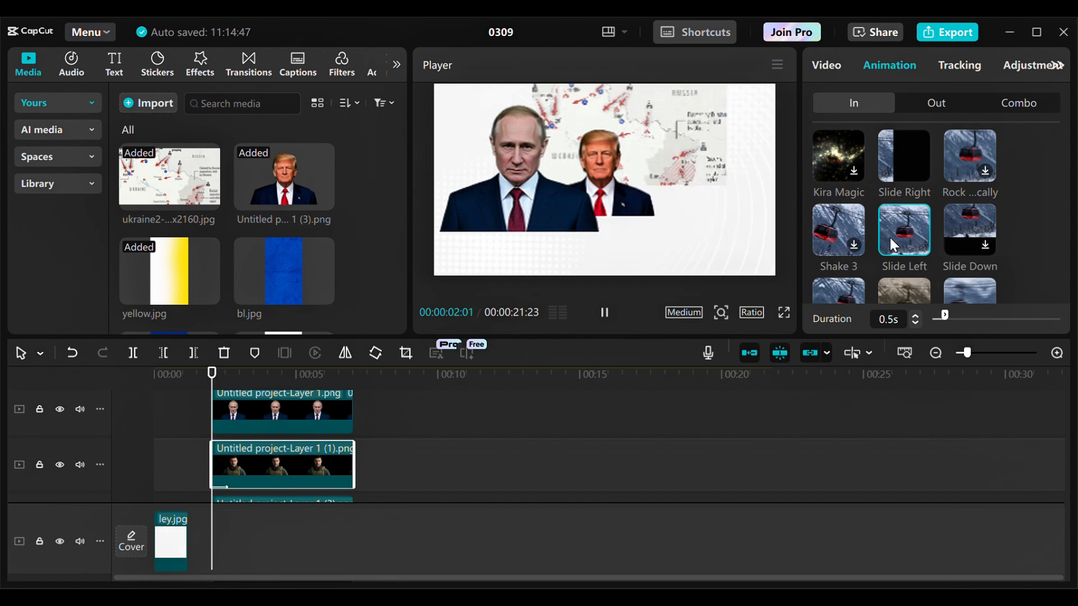
left_click(914, 322)
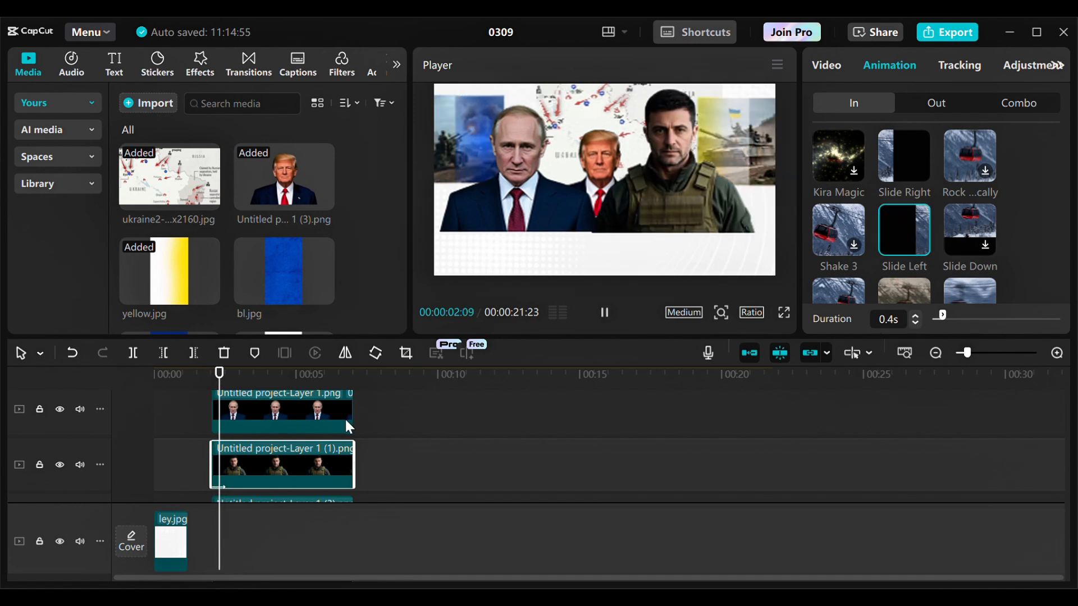
Step: Apply the Slide Right entrance animation with a 0.4 s duration to Untitled project-Layer 1.png and preview the sequence from the start
left_click(279, 415)
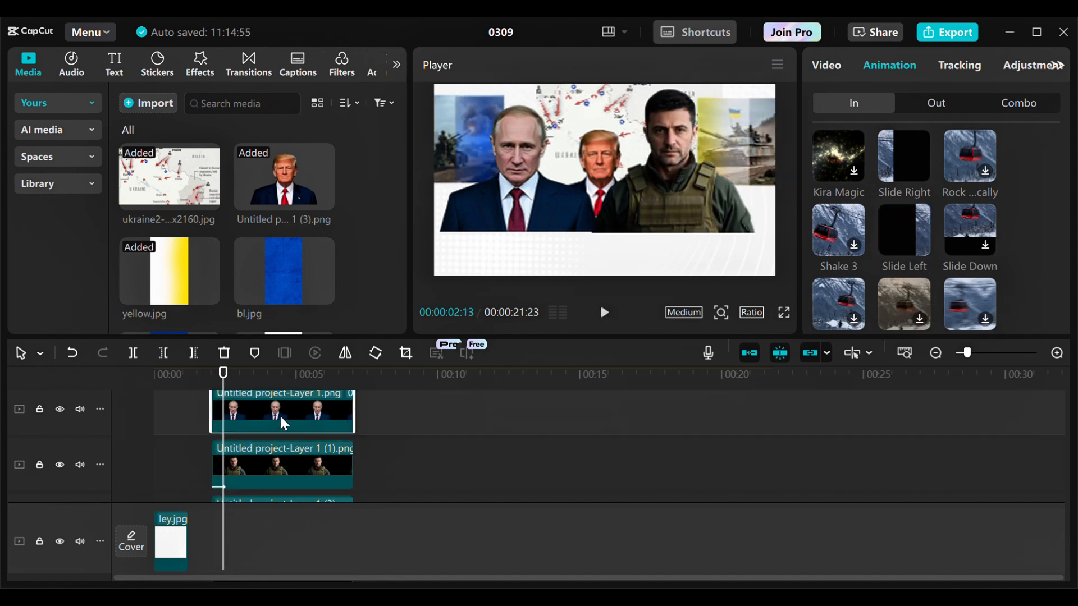
left_click(898, 170)
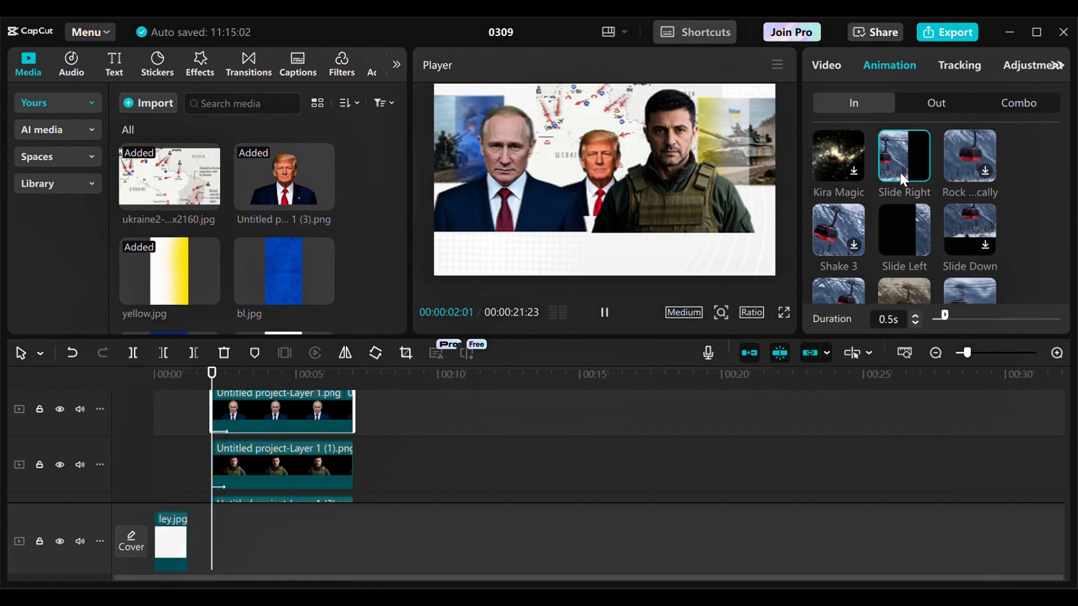
left_click(914, 322)
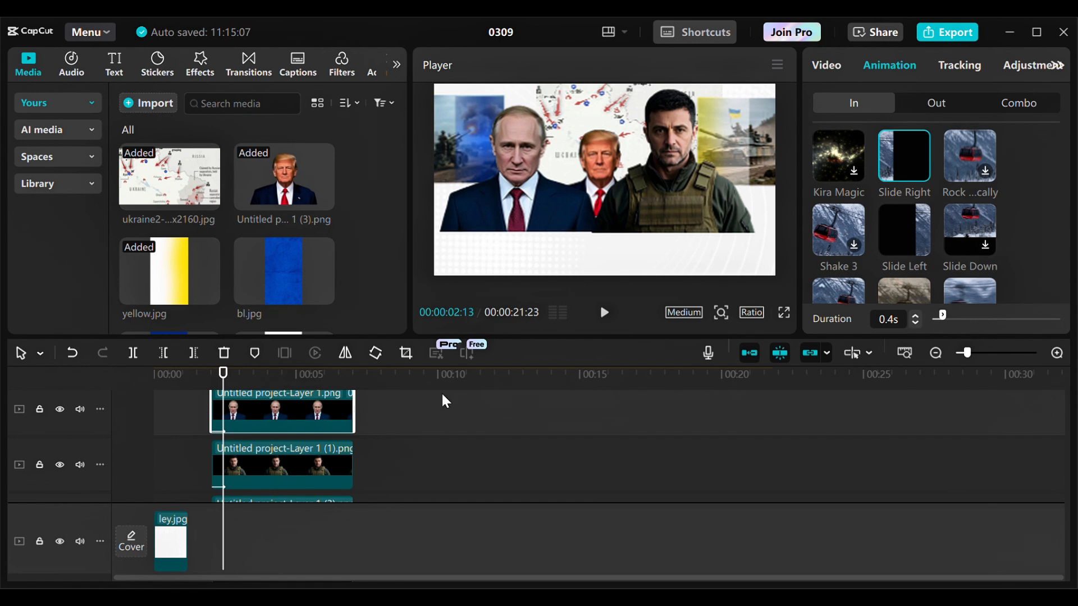
scroll(376, 457, "down", 3)
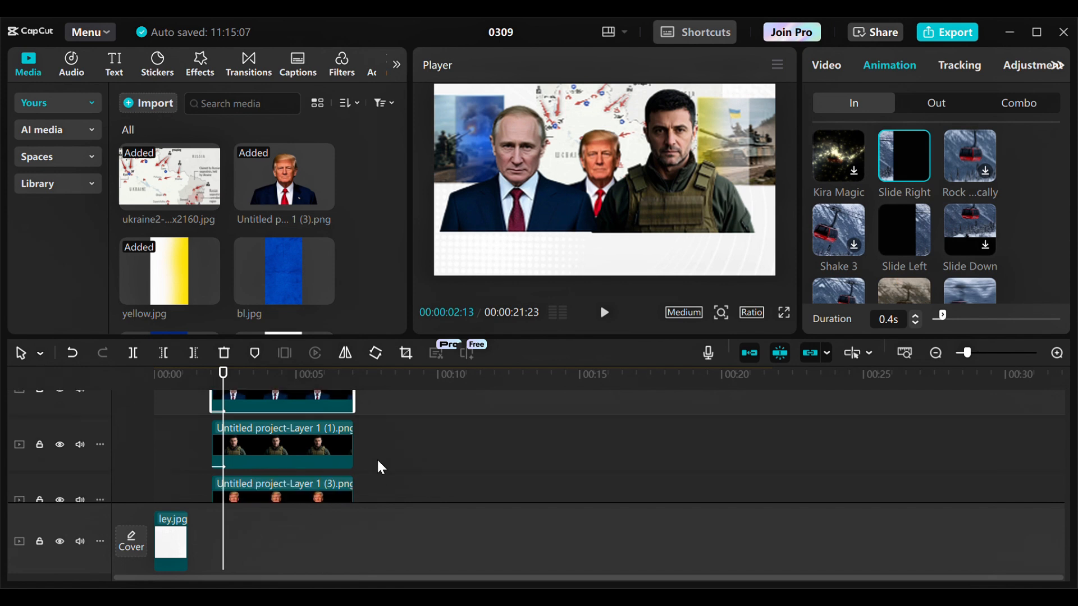
scroll(387, 441, "up", 3)
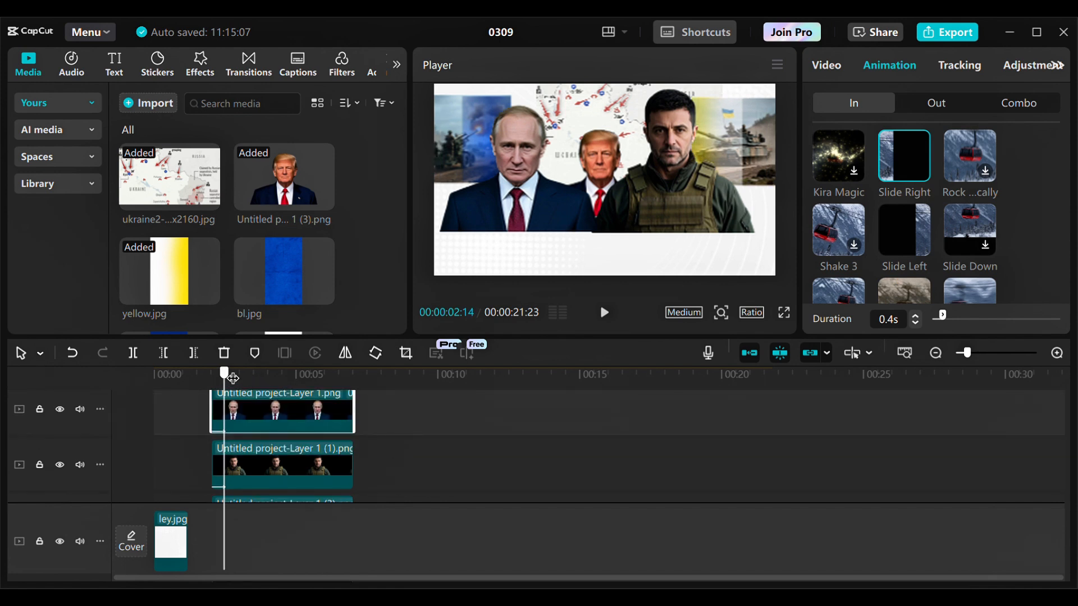
left_click_drag(223, 373, 145, 376)
left_click(609, 318)
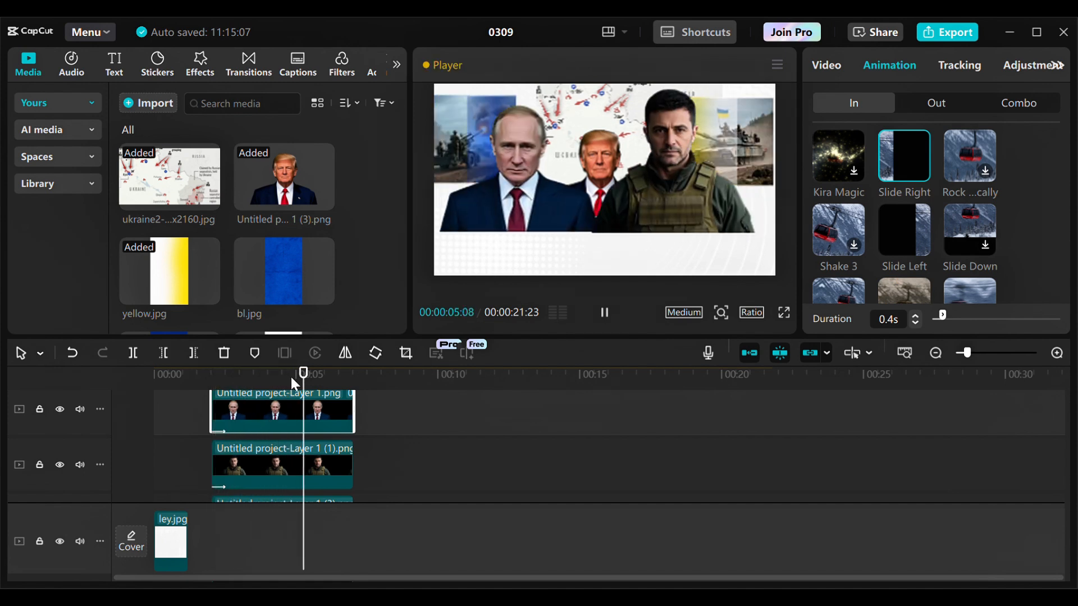
left_click(612, 323)
Step: Move the ukraine2-promo-3840x2160.jpg map clip to start together with the collage clips at about 00:00:02, and play the sequence from the start
scroll(318, 408, "down", 4)
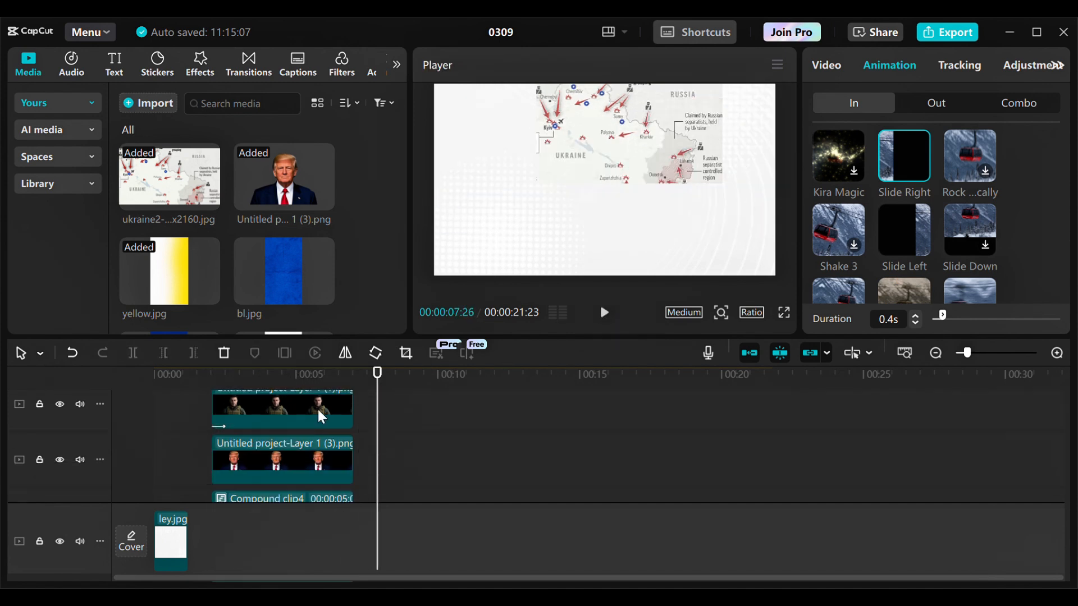
left_click_drag(388, 402, 233, 400)
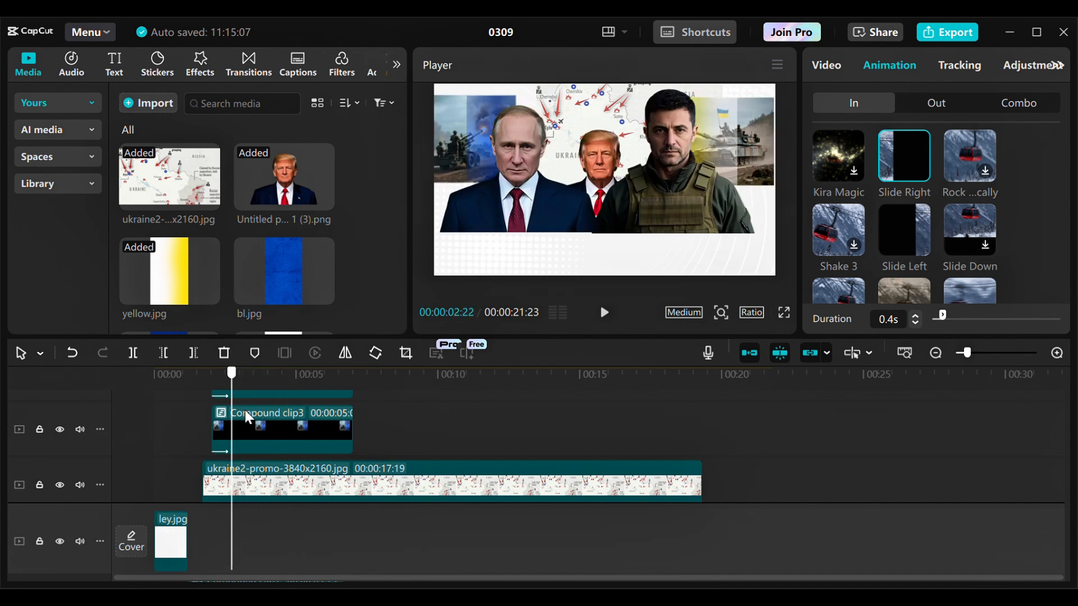
scroll(225, 427, "down", 2)
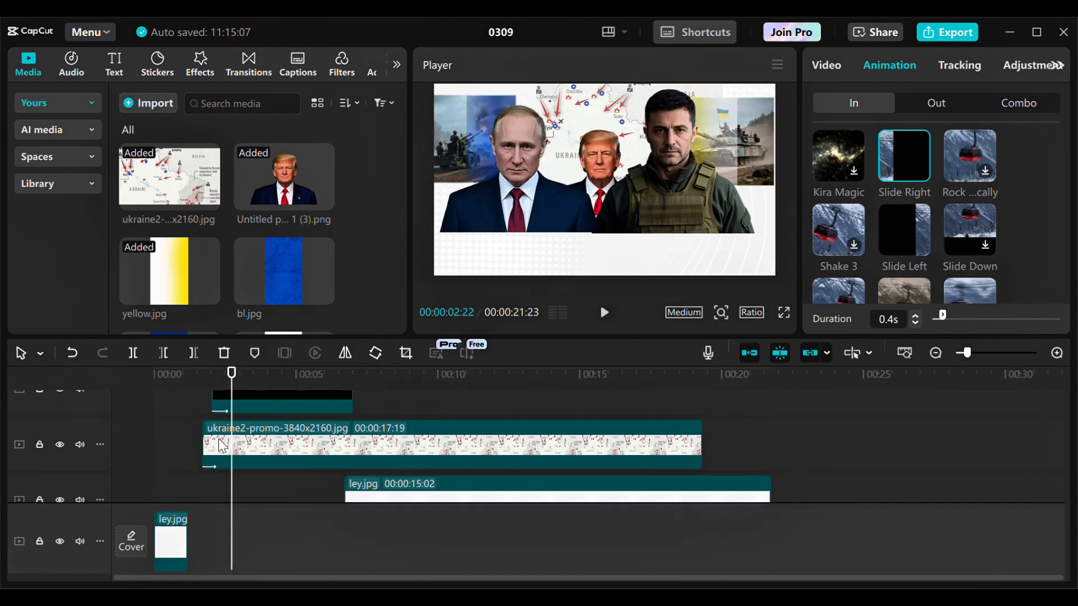
left_click_drag(222, 443, 230, 443)
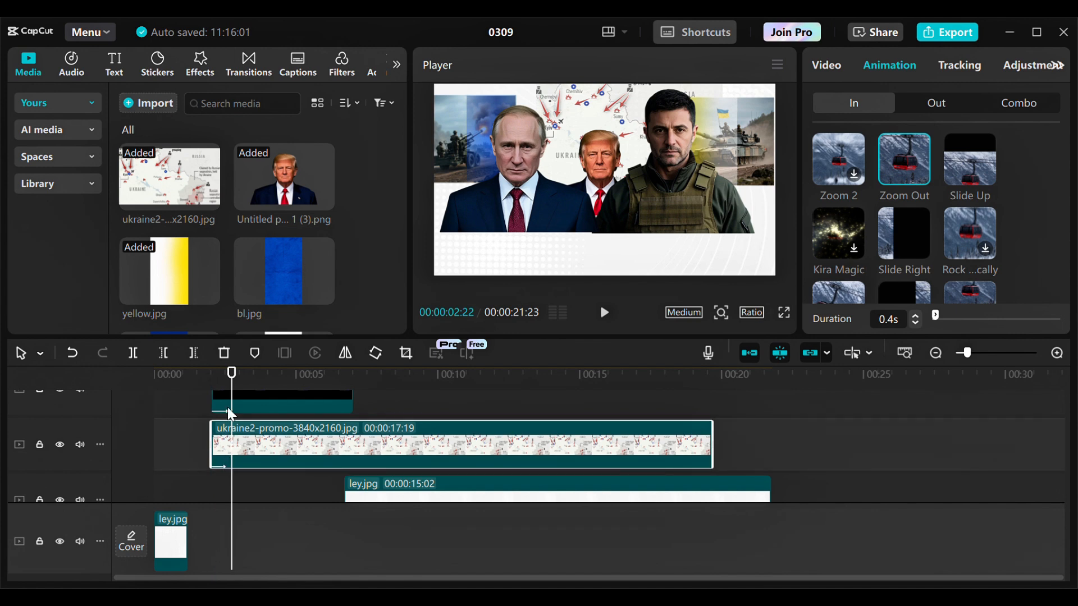
left_click_drag(242, 380, 154, 387)
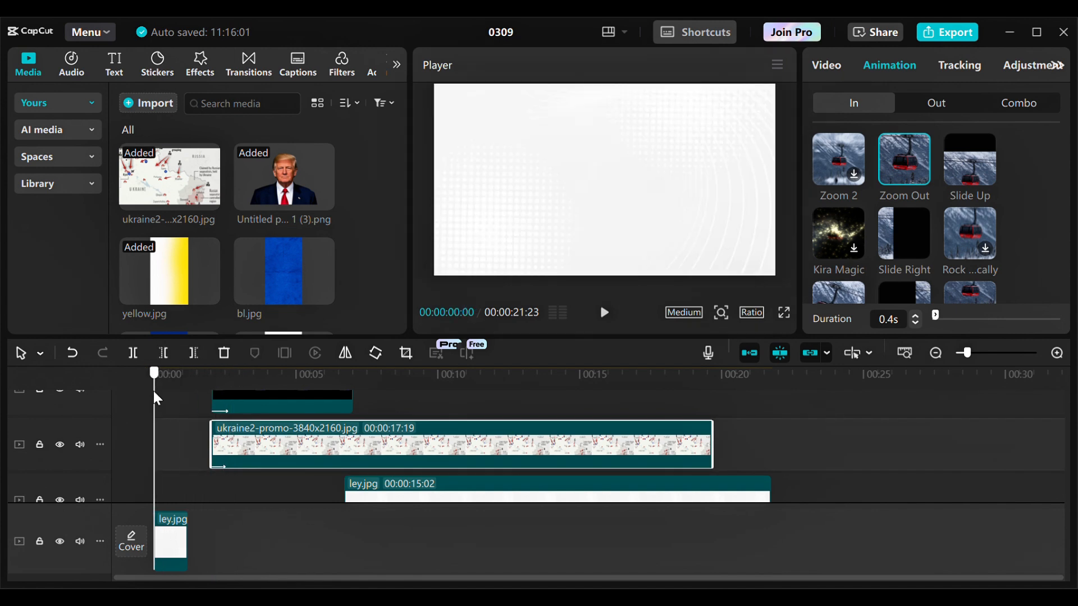
left_click(605, 314)
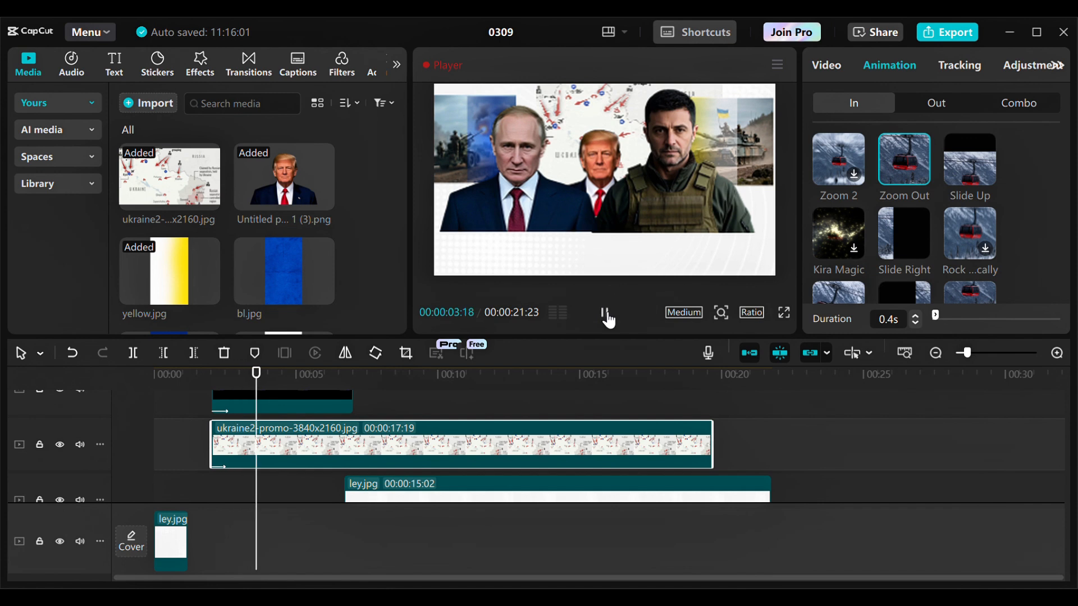
left_click(605, 313)
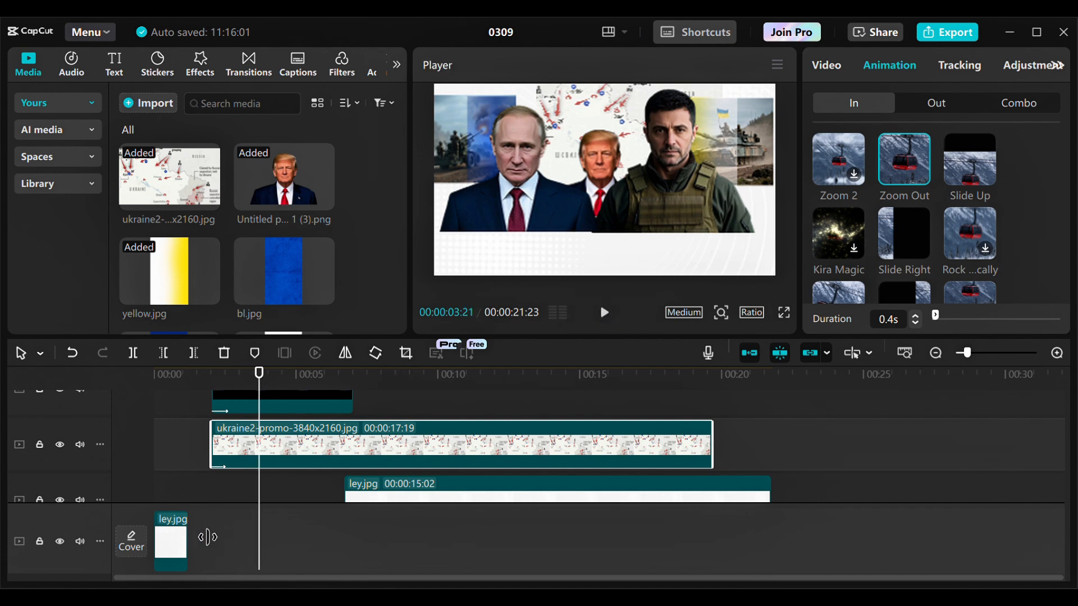
Step: Extend the first ley.jpg background clip to the start of the map clip at about 00:00:02 and preview the result
left_click_drag(205, 538, 220, 539)
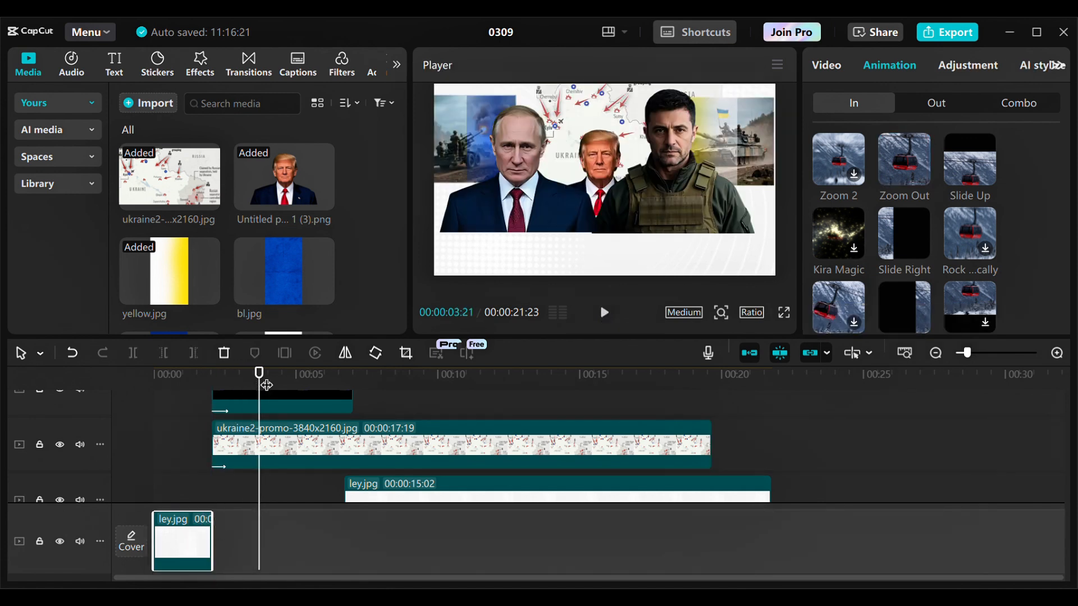
left_click_drag(263, 386, 125, 403)
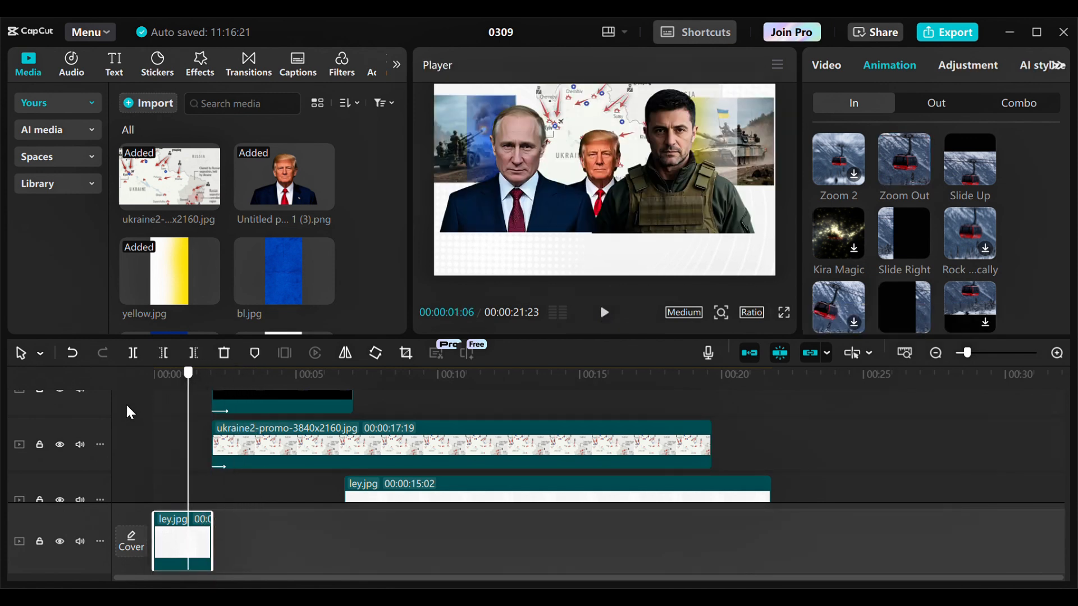
left_click(614, 315)
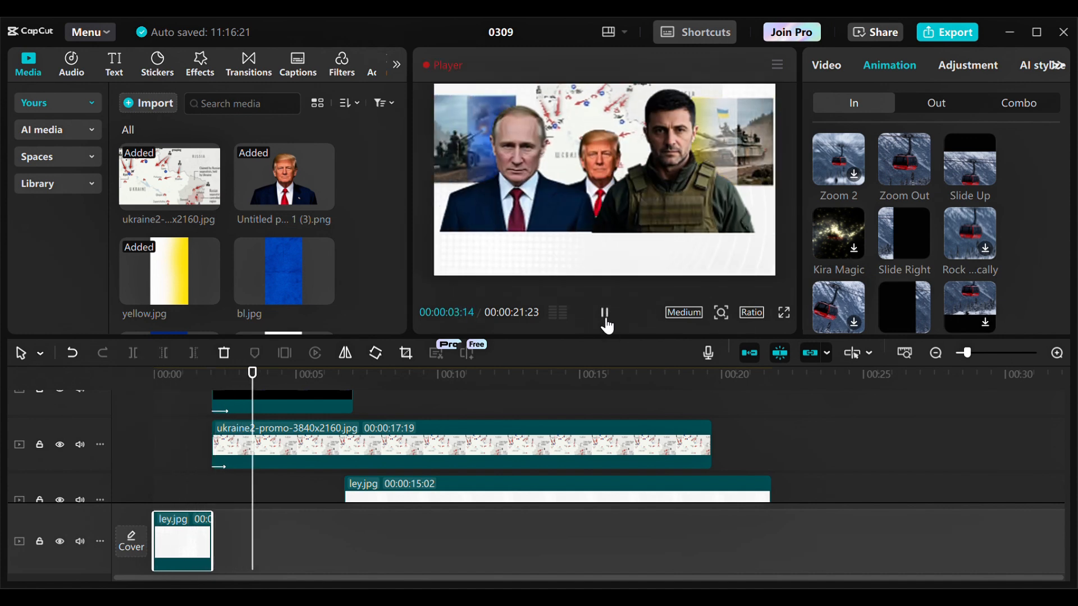
left_click(611, 323)
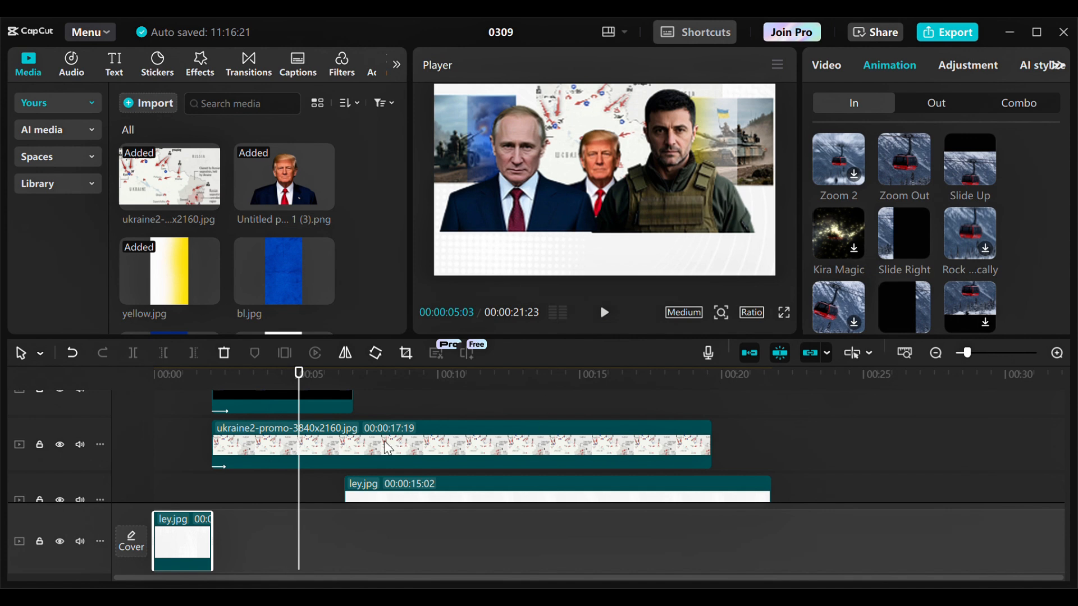
Step: Apply the Slide Up entrance animation to the middle portrait clip, Untitled project-Layer 1 (3).png
scroll(388, 434, "up", 4)
scroll(405, 431, "up", 2)
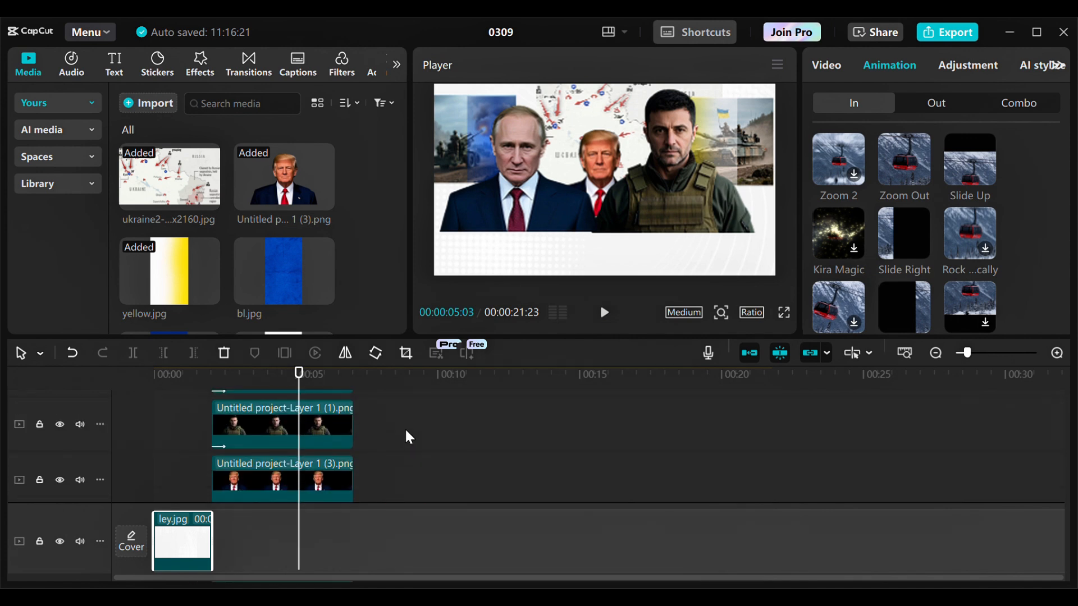
left_click(250, 472)
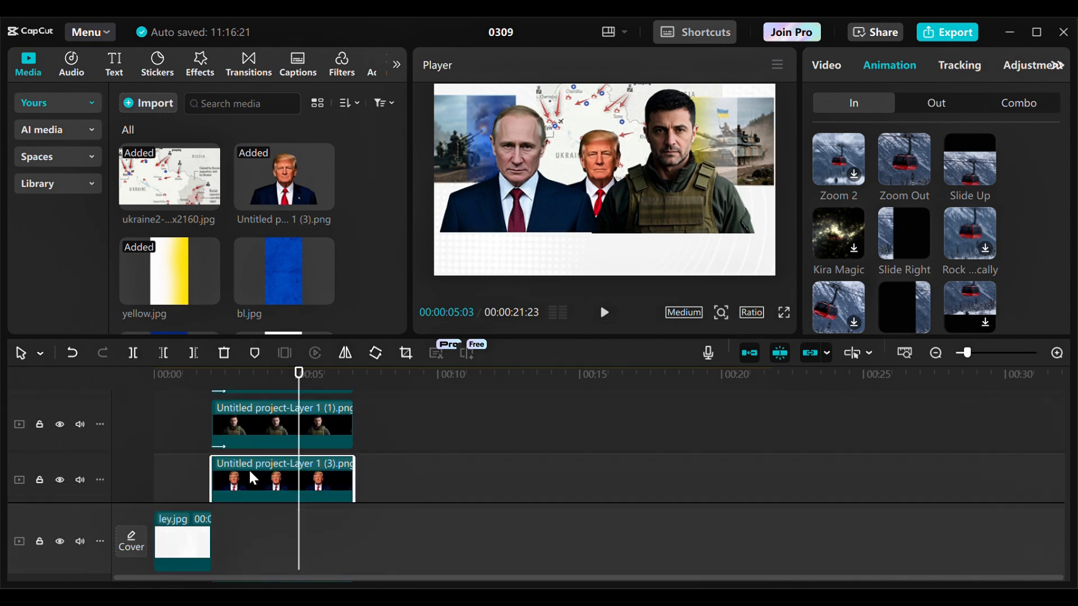
left_click(957, 179)
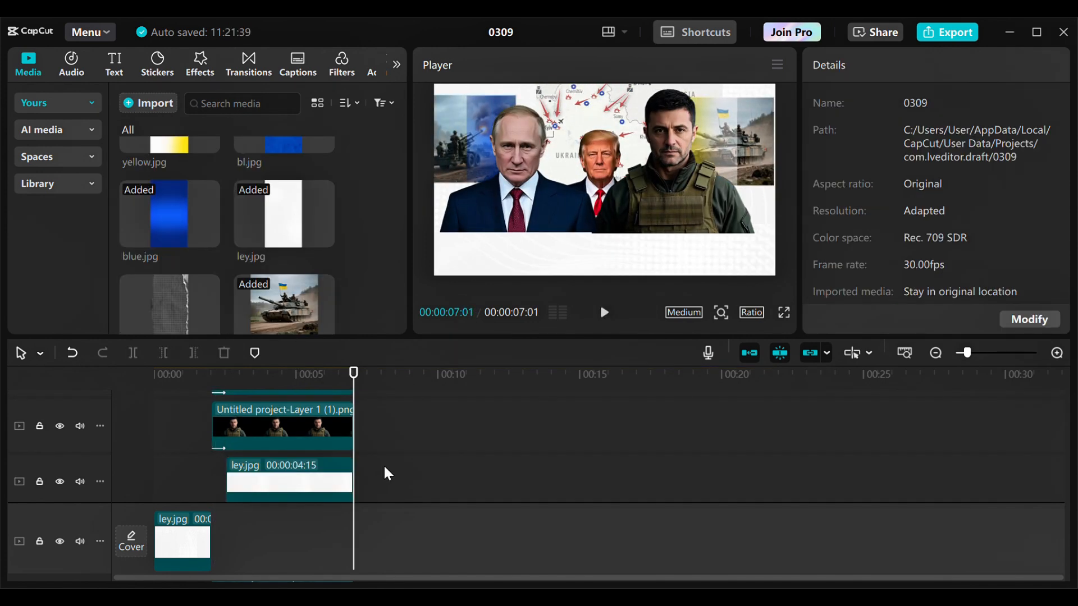
Step: Add blue.jpg on a new track above the collage, starting at about 00:00:02, rotate it -90° and move it to the frame's lower part
scroll(384, 459, "up", 3)
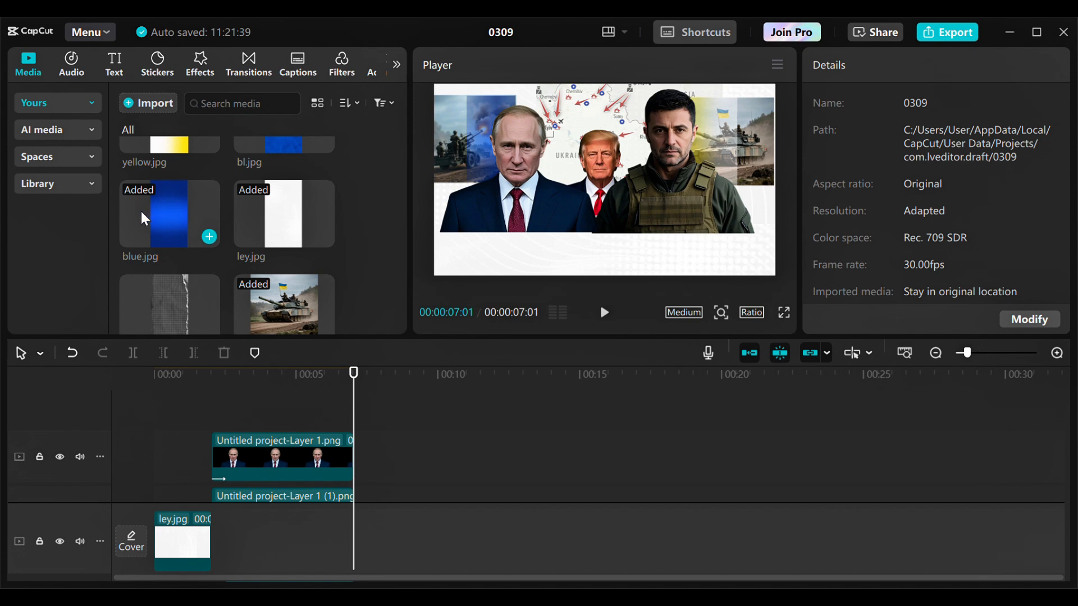
left_click_drag(147, 211, 264, 471)
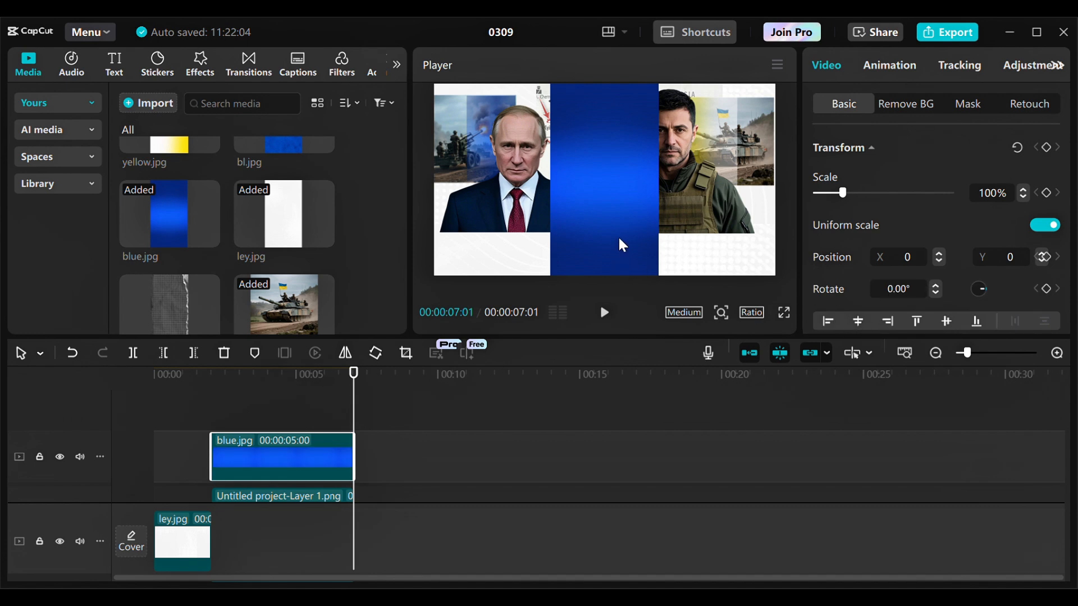
left_click_drag(614, 235, 583, 166)
left_click_drag(736, 260, 755, 280)
left_click_drag(585, 149, 603, 303)
Step: Apply a Filmstrip mask to blue.jpg and narrow it to a thin horizontal strip beneath the portraits
left_click(968, 103)
left_click(838, 295)
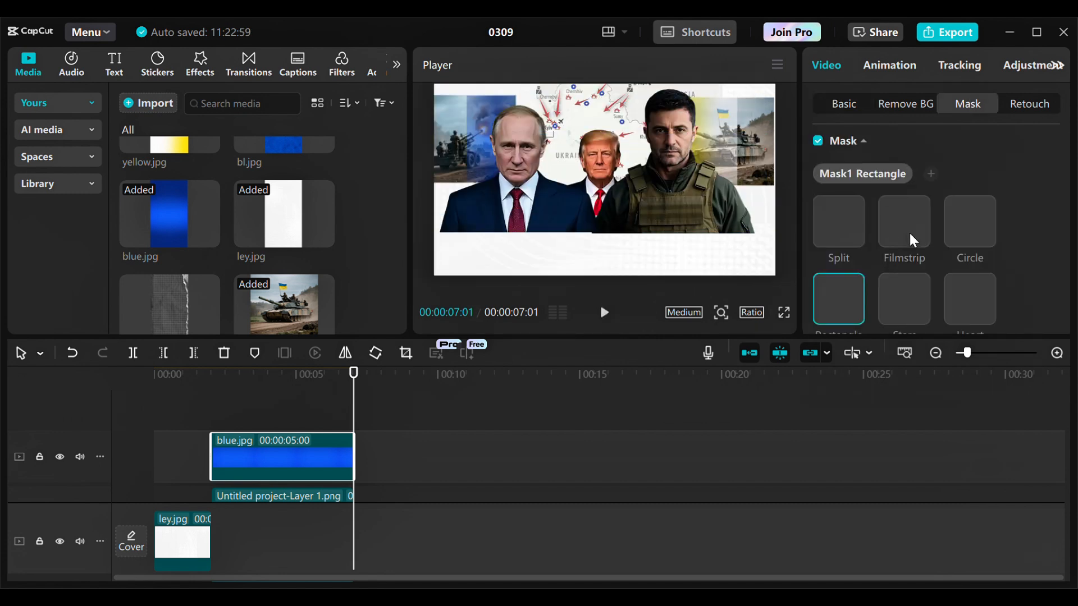
left_click(904, 224)
left_click_drag(677, 254, 641, 427)
left_click_drag(609, 186, 606, 215)
left_click_drag(580, 259, 578, 248)
left_click_drag(611, 216, 609, 223)
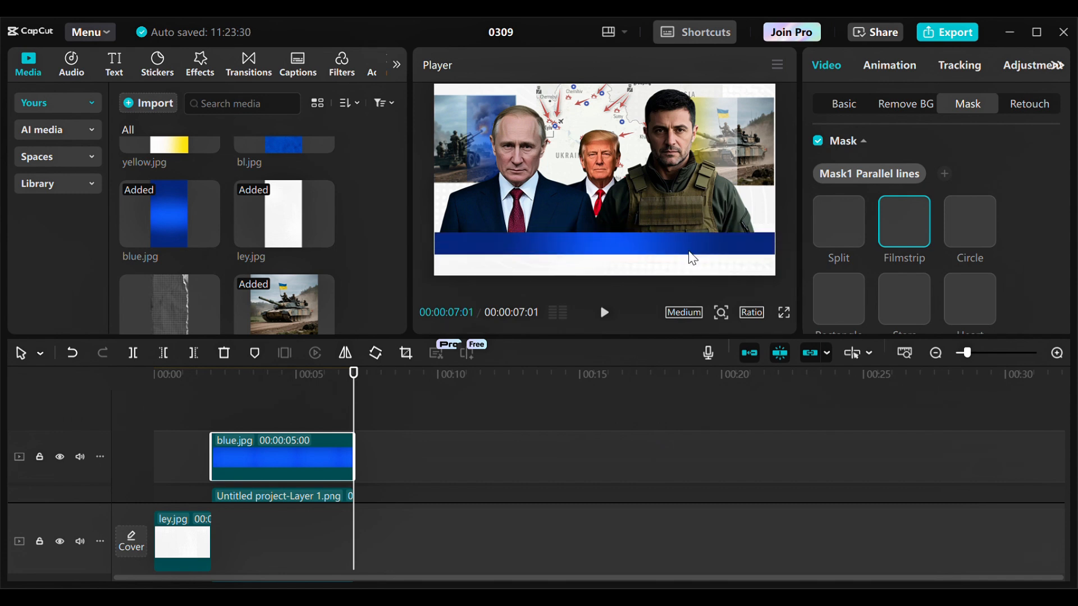
left_click_drag(688, 253, 615, 239)
left_click(944, 174)
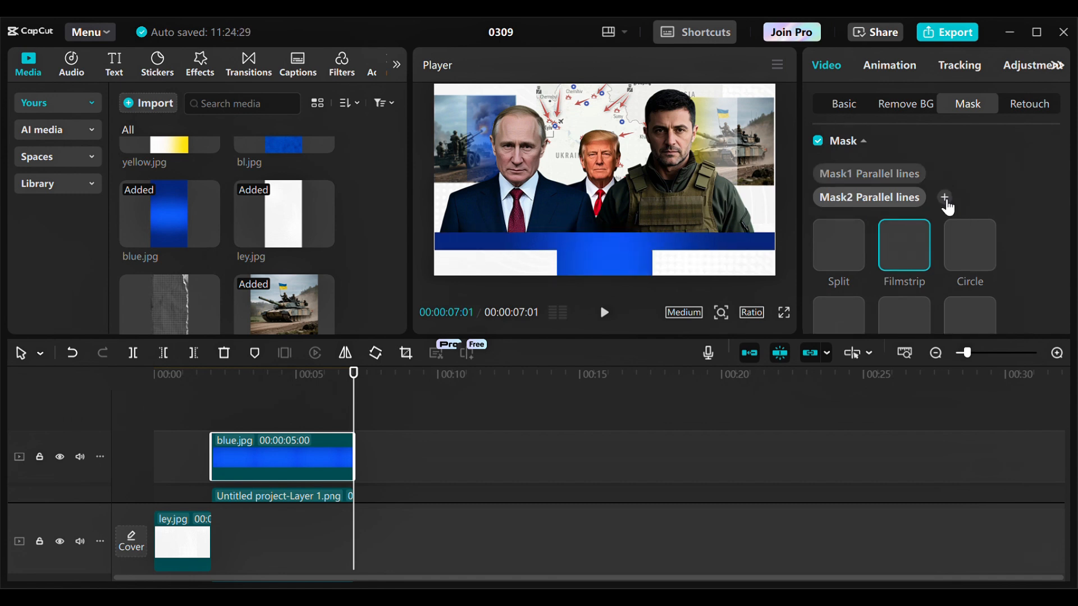
left_click(923, 190)
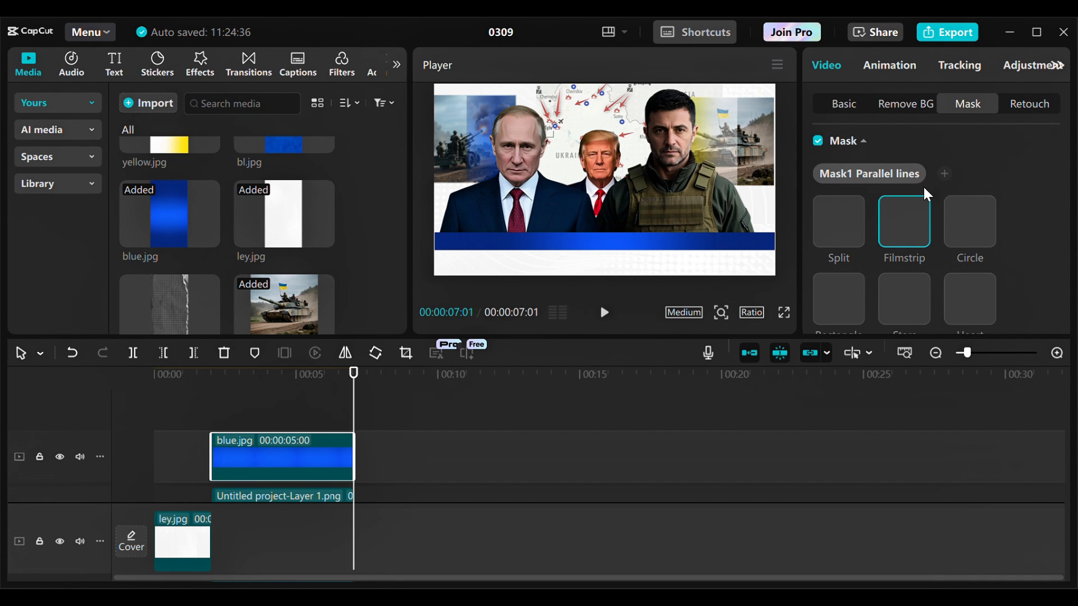
left_click(843, 305)
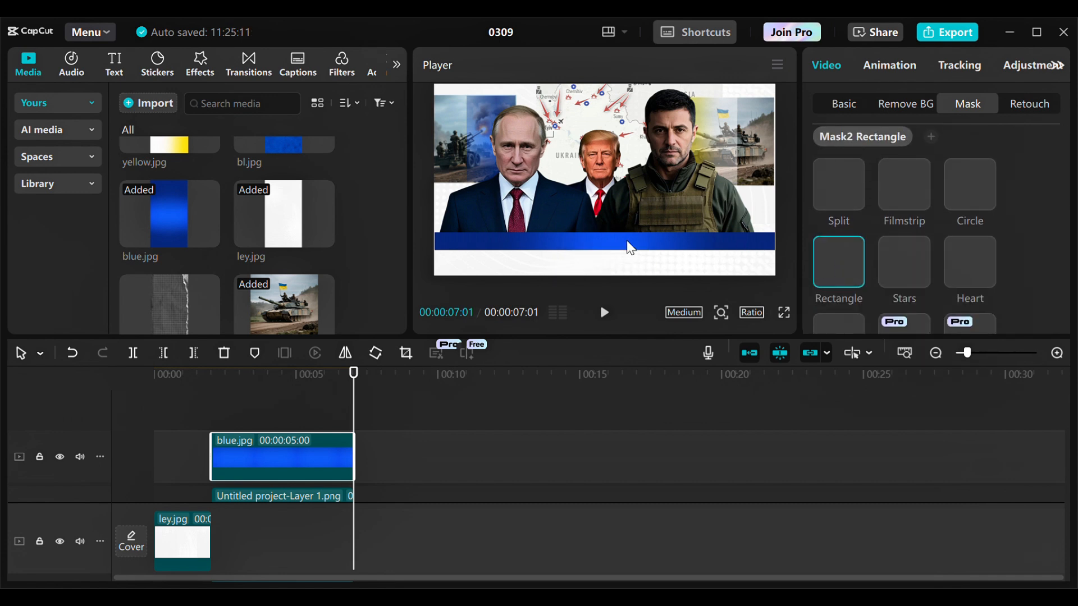
scroll(898, 194, "up", 2)
left_click(913, 194)
Step: Set the blue strip's scale to 170% and move it along the portraits' lower edge to X -106, Y -1596
left_click(843, 104)
left_click_drag(860, 192, 854, 193)
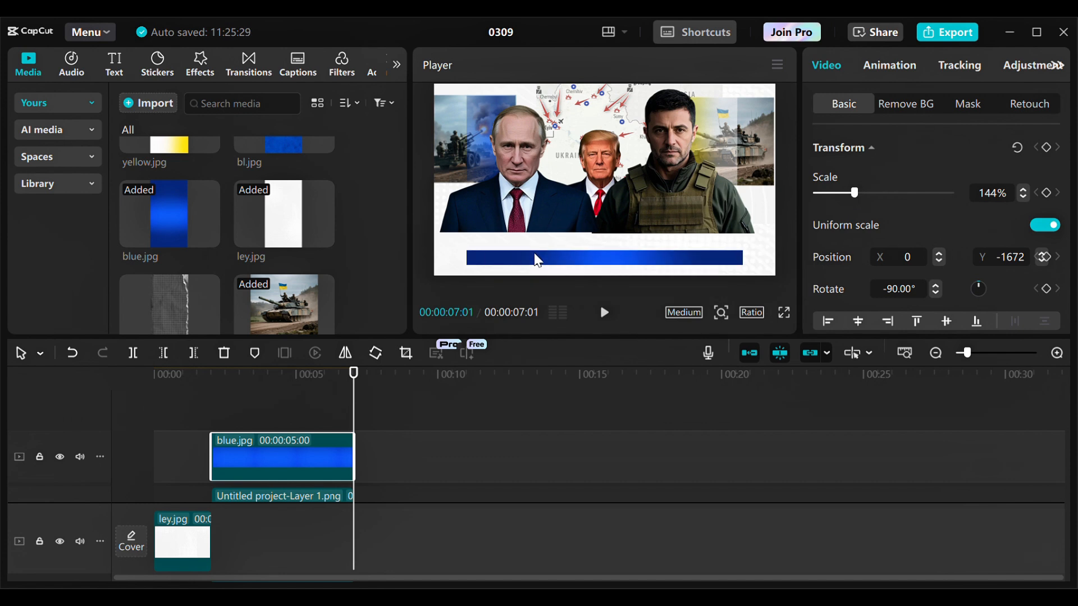
left_click_drag(556, 257, 541, 239)
left_click(1023, 189)
left_click(1023, 189)
left_click(1023, 189)
left_click(1023, 189)
left_click(1023, 189)
left_click(1023, 189)
left_click(1023, 189)
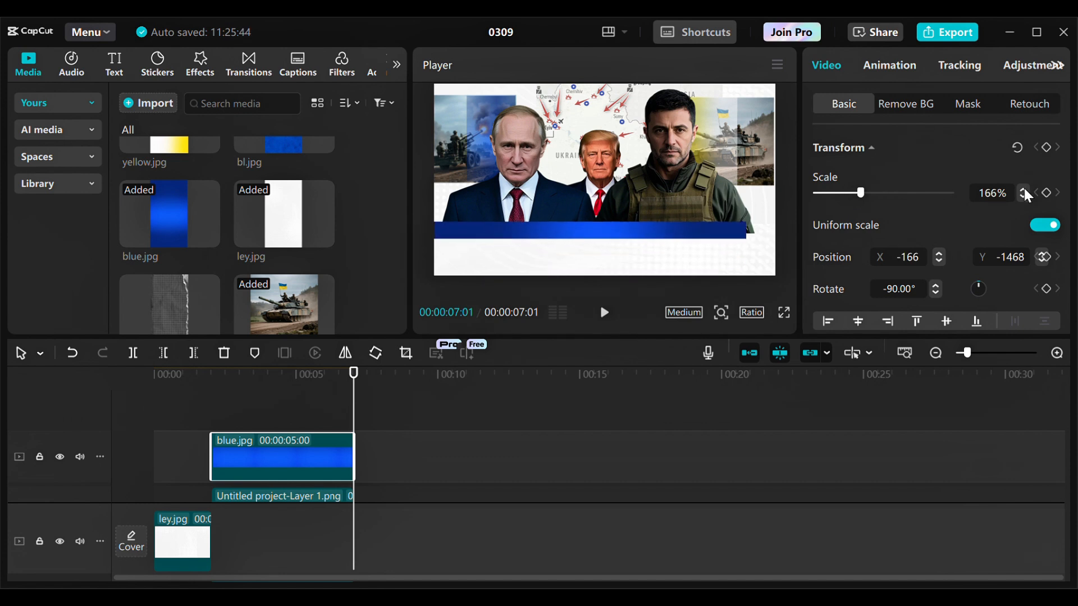
left_click(1023, 190)
left_click(1023, 189)
left_click_drag(659, 228, 665, 239)
left_click(1023, 189)
left_click(1023, 189)
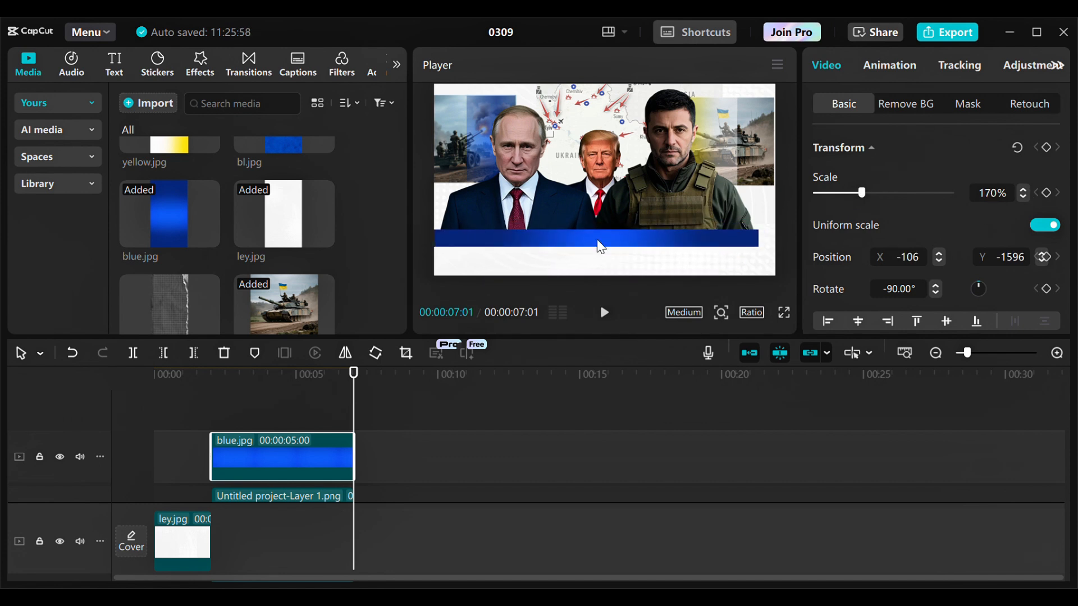
Step: Centre the blue strip horizontally at X 0, Y -1615, and set its scale to 171%
left_click_drag(600, 247, 606, 238)
left_click(1023, 190)
left_click(1023, 190)
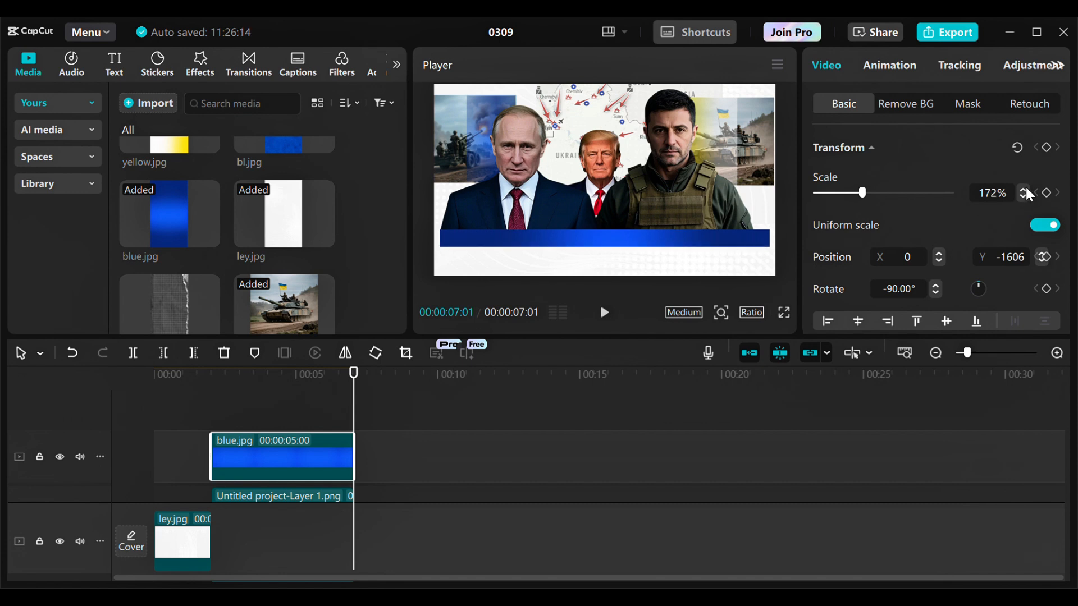
left_click(1022, 190)
left_click(1022, 189)
left_click(1022, 190)
left_click(1020, 195)
left_click(1021, 196)
left_click(1020, 195)
left_click(1021, 196)
left_click(1020, 196)
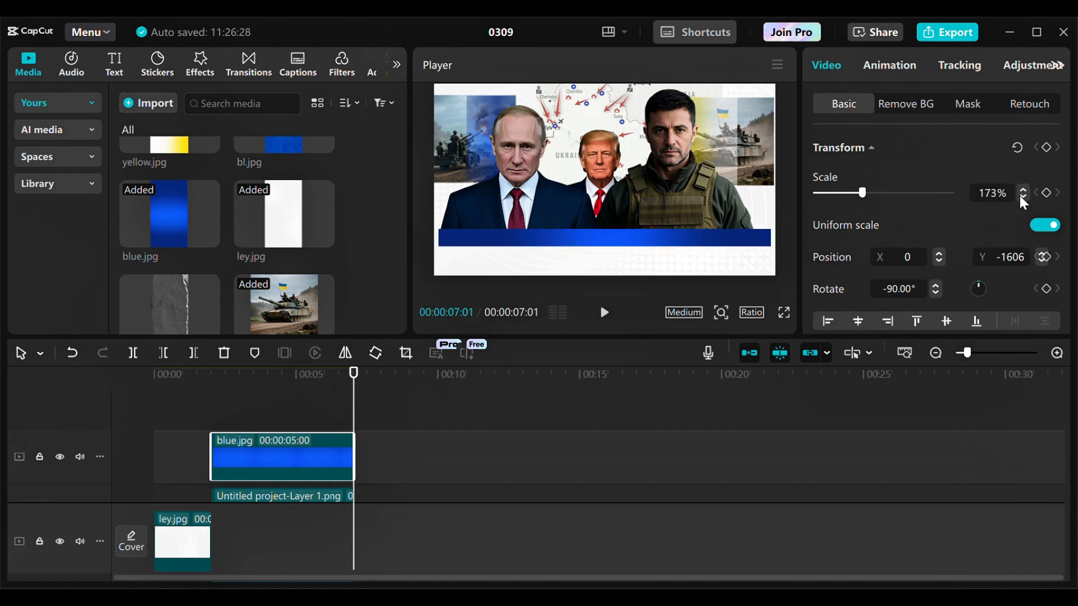
left_click(1020, 196)
left_click(1020, 196)
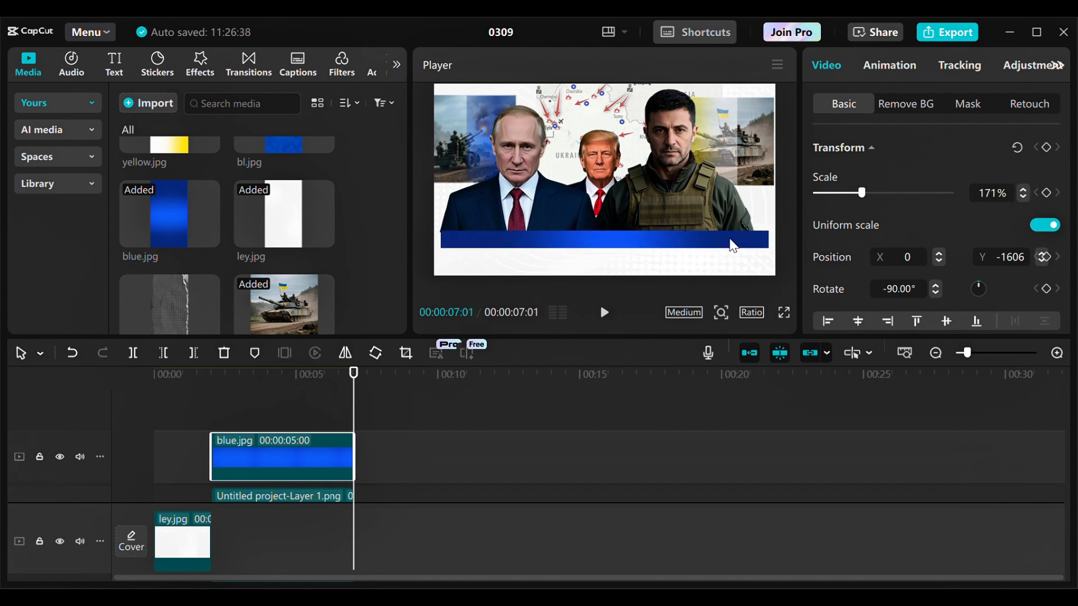
left_click_drag(732, 246, 728, 268)
Step: Add a default text at 00:00:02:28 and move it onto the blue strip
left_click_drag(364, 379, 220, 459)
scroll(224, 236, "up", 3)
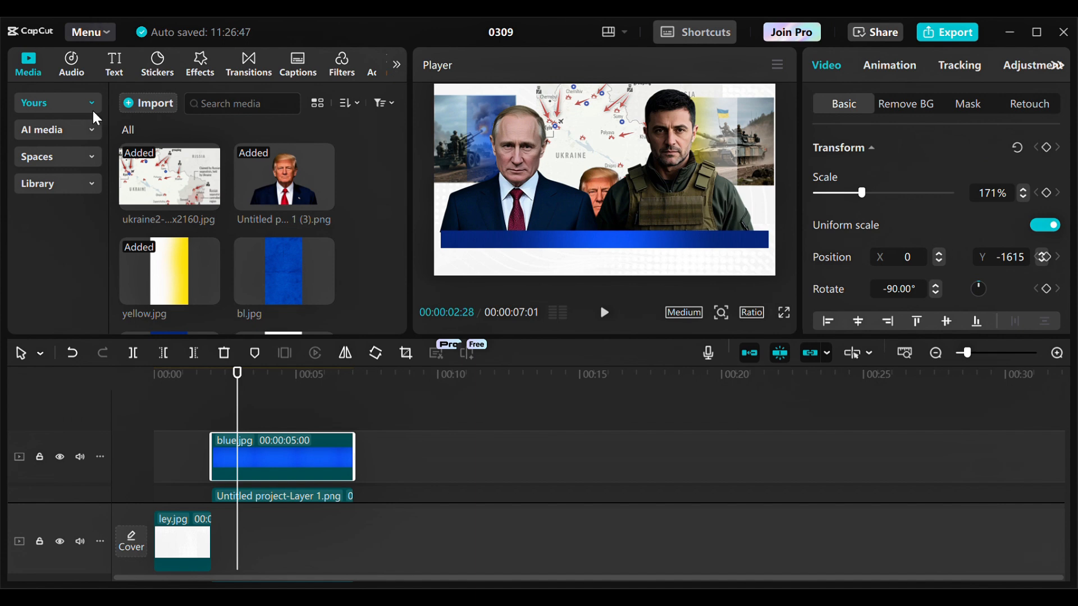
left_click(116, 63)
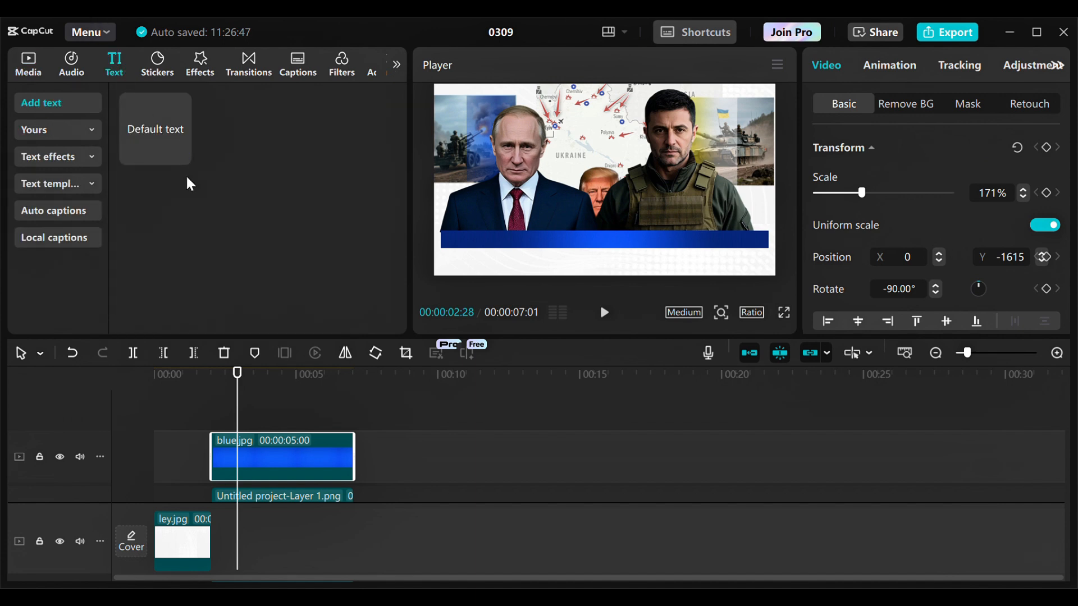
left_click(184, 156)
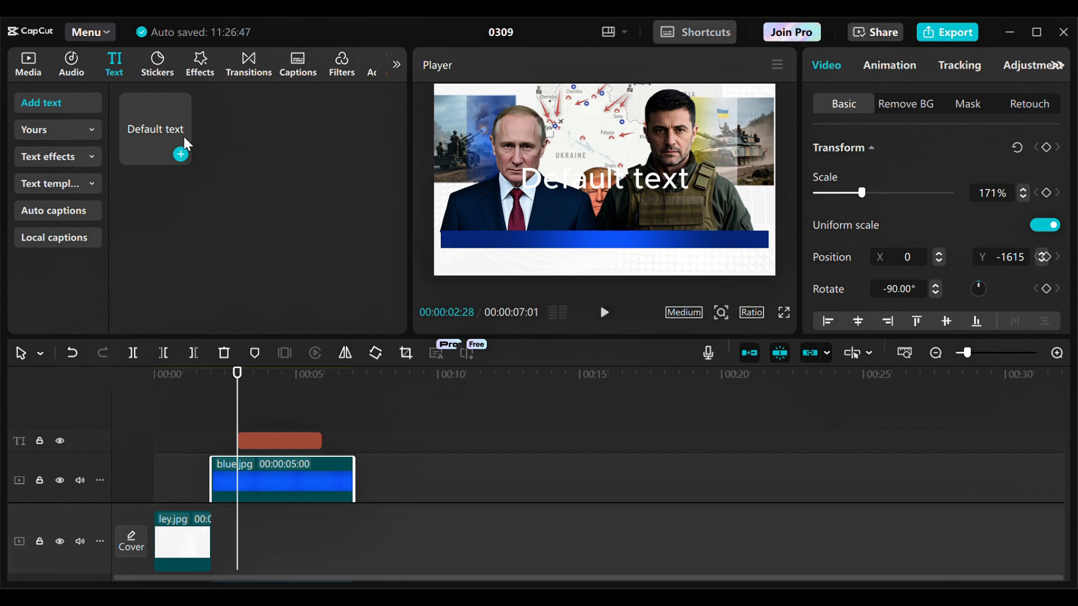
left_click_drag(580, 169, 564, 224)
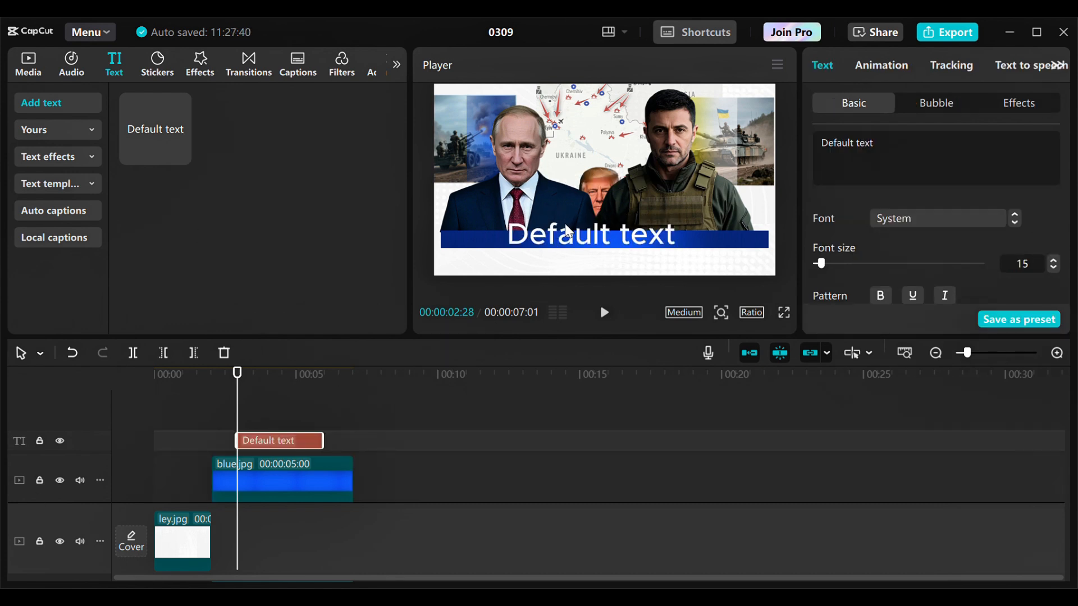
Step: Set the text's font size to 12 and stretch its clip to span the whole blue.jpg clip
left_click(1054, 268)
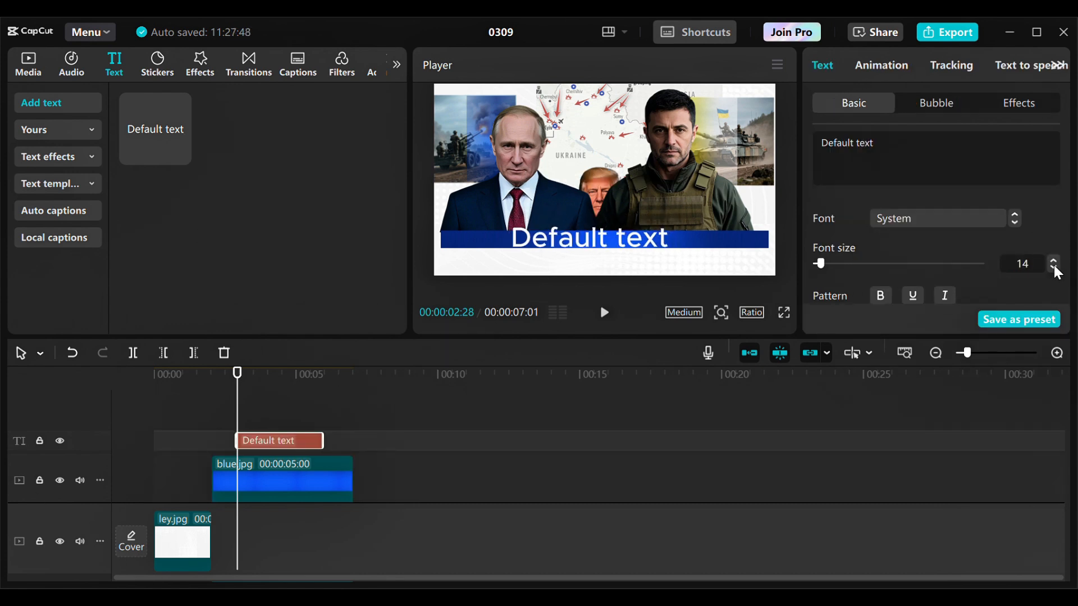
left_click(1054, 268)
left_click(1053, 269)
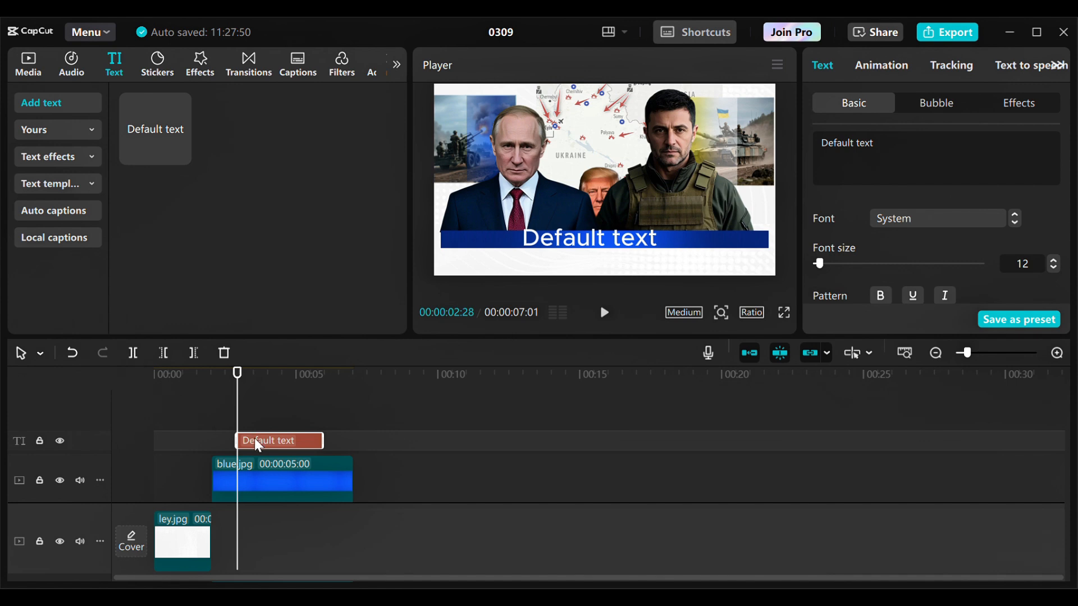
left_click_drag(237, 449, 225, 451)
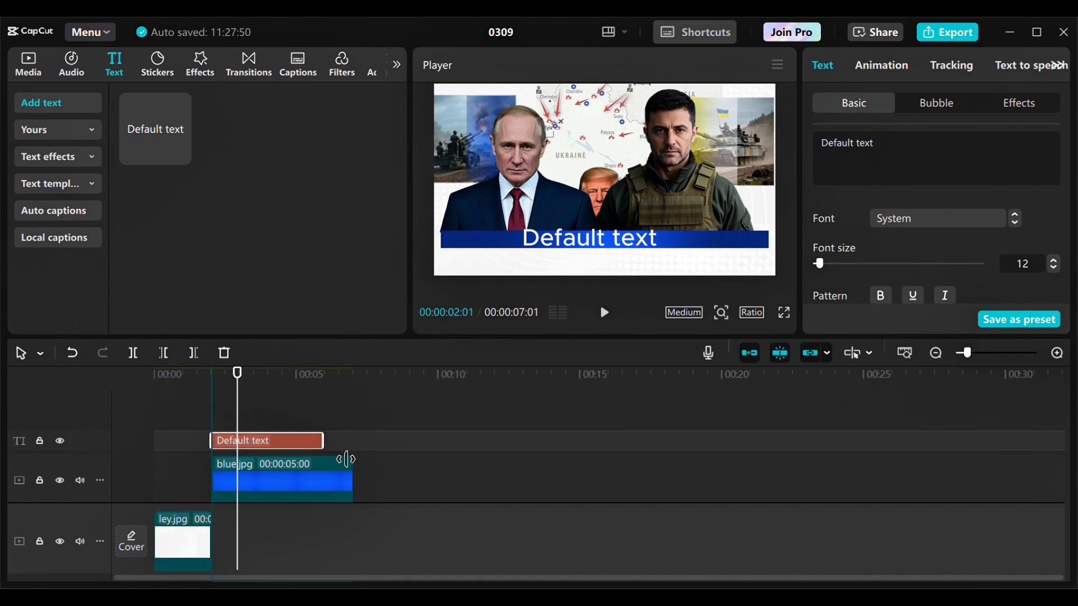
left_click_drag(369, 463, 356, 464)
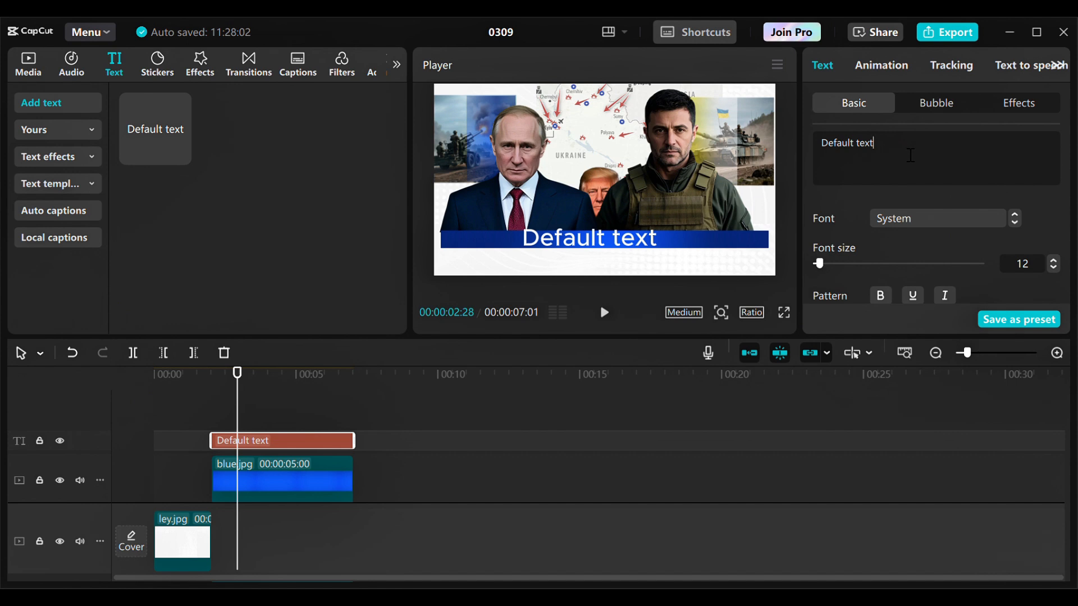
Step: Replace the default wording on the blue strip with "UKRAINE PEACE TALKS;"
key("BackSpace")
key("BackSpace")
key("BackSpace")
key("BackSpace")
key("BackSpace")
key("BackSpace")
key("BackSpace")
key("BackSpace")
key("BackSpace")
key("BackSpace")
key("BackSpace")
key("BackSpace")
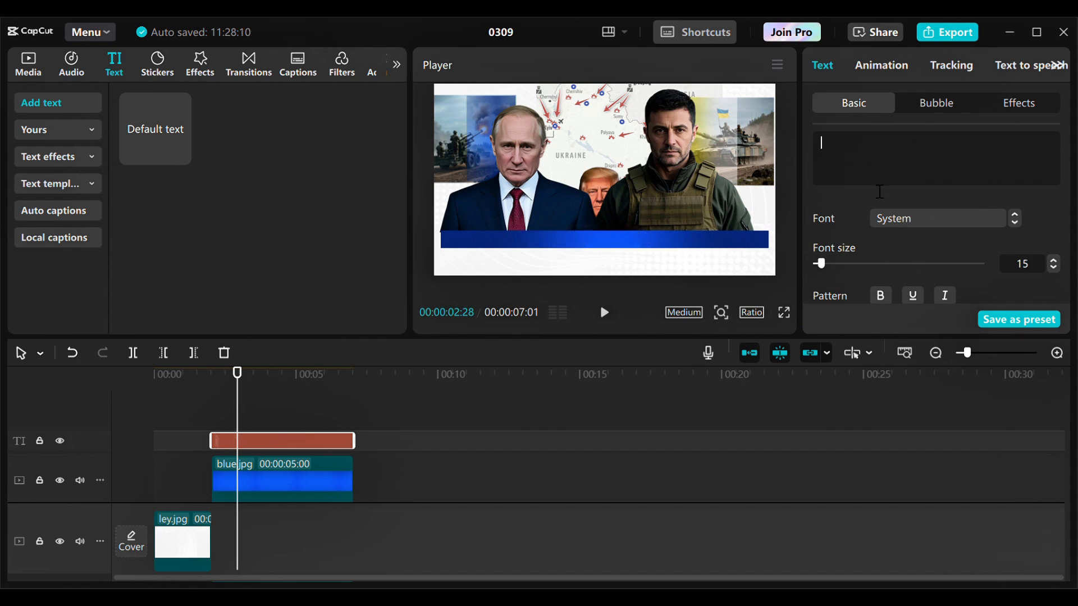
type("UK")
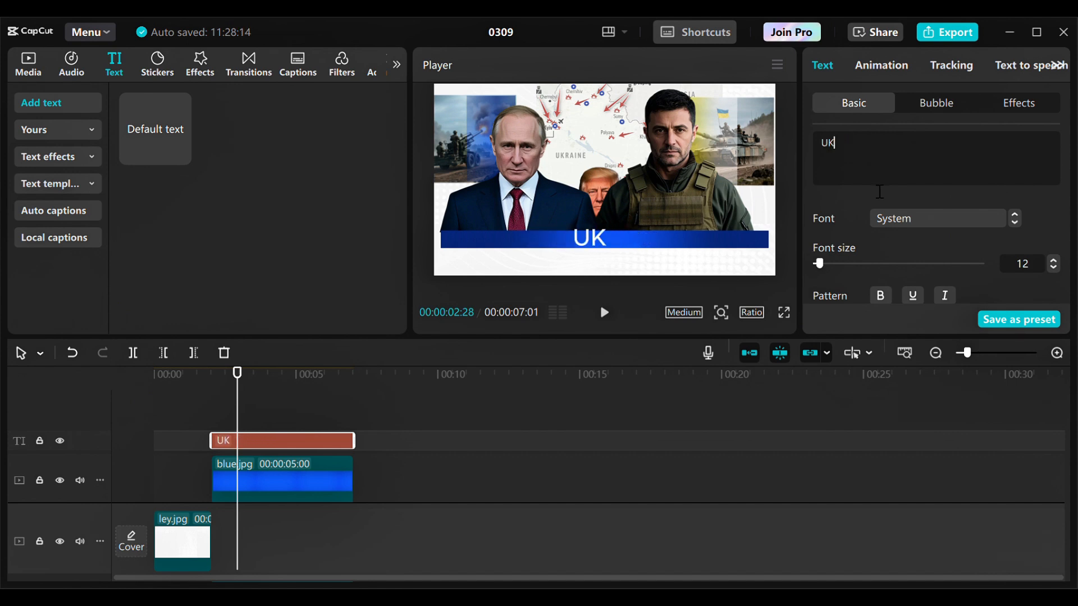
type("R")
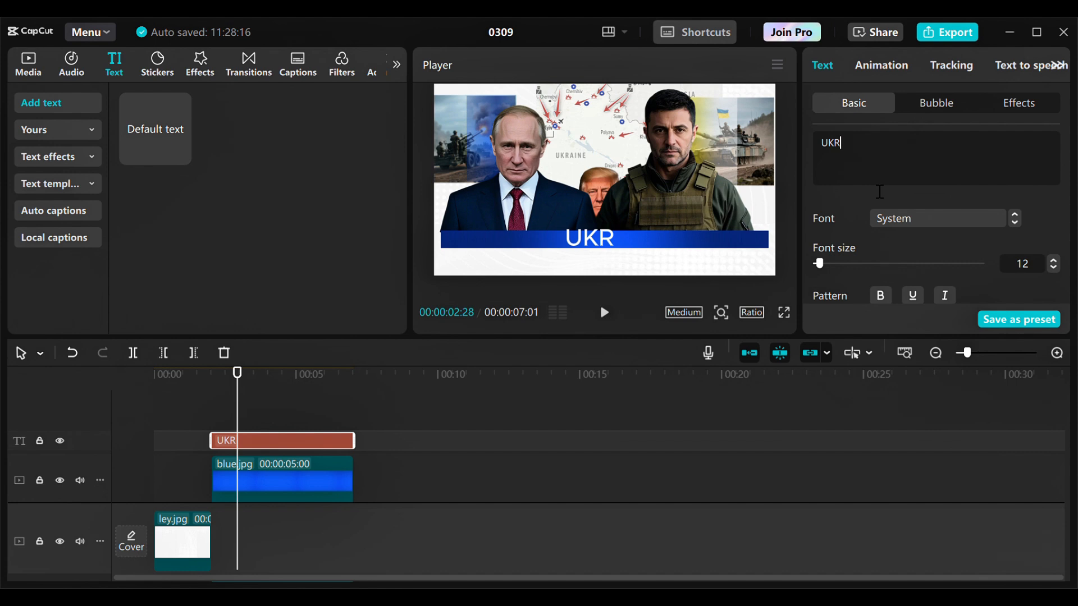
type("AINE")
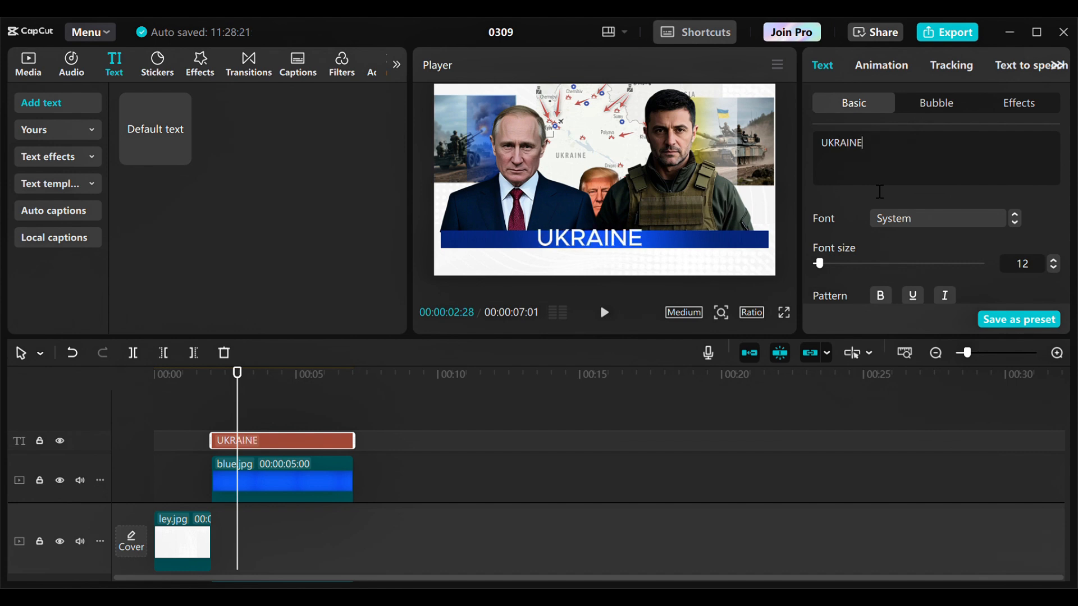
type(" PEAC")
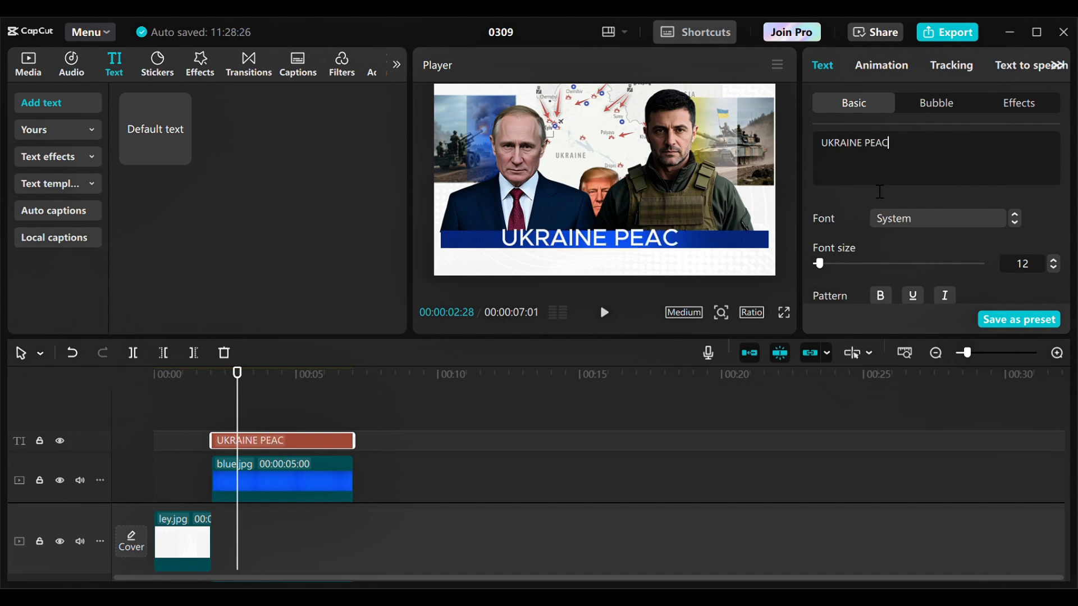
type("E TAL")
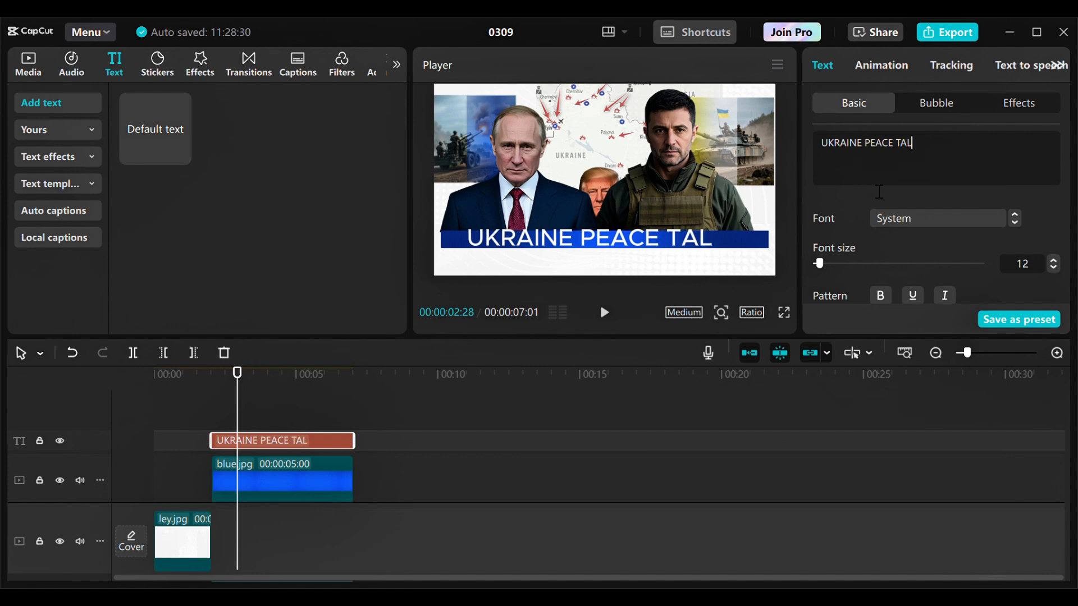
type("KS;")
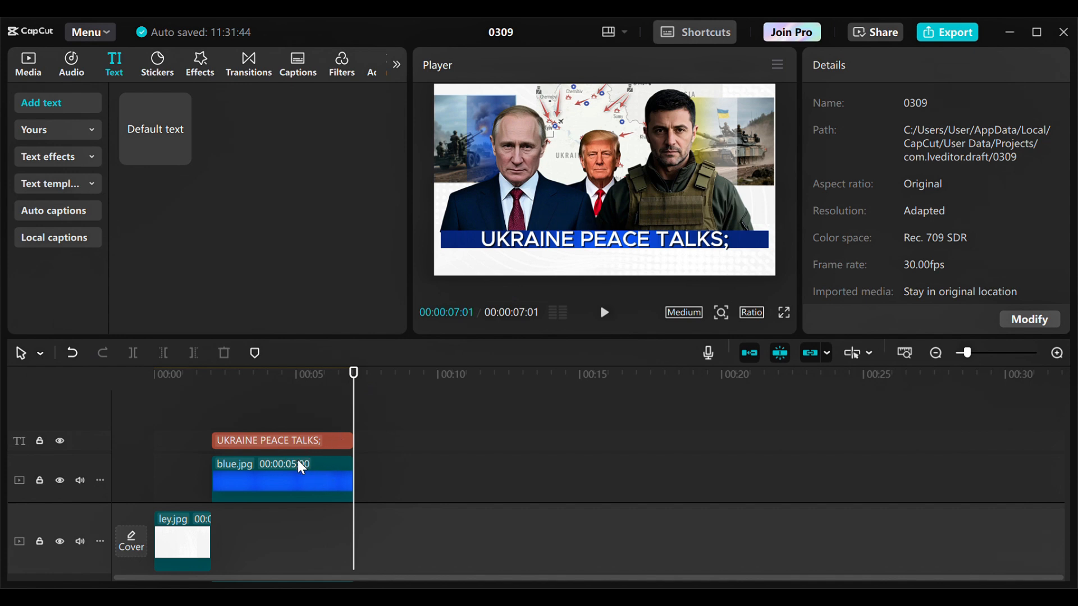
Step: Add a second default text on a track above the UKRAINE PEACE TALKS; clip, starting at about 00:00:03 and ending at 00:00:07:01
scroll(301, 467, "down", 1)
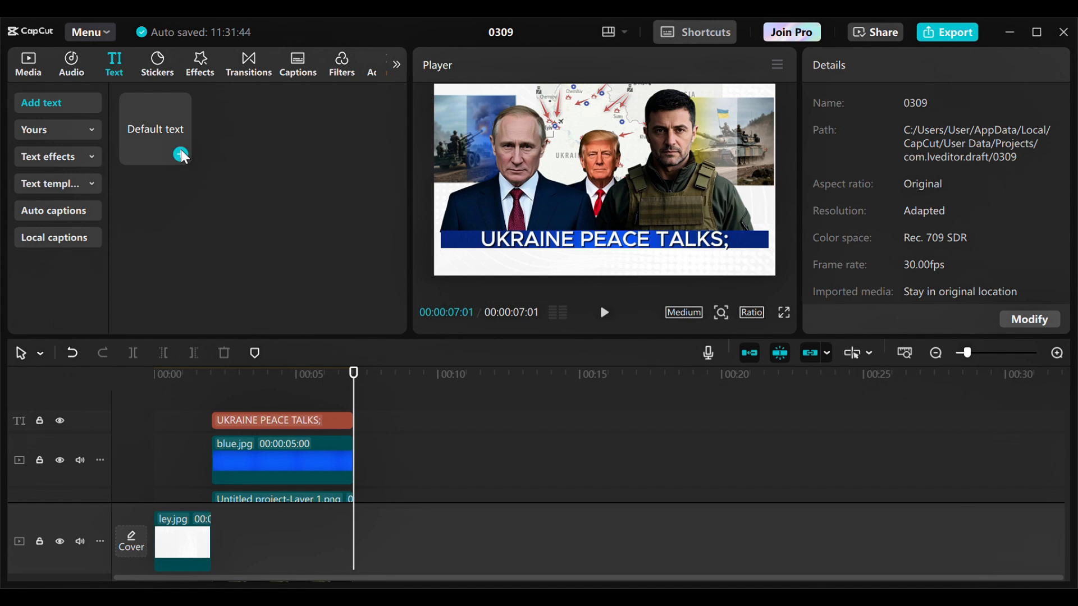
left_click(181, 154)
scroll(362, 472, "up", 1)
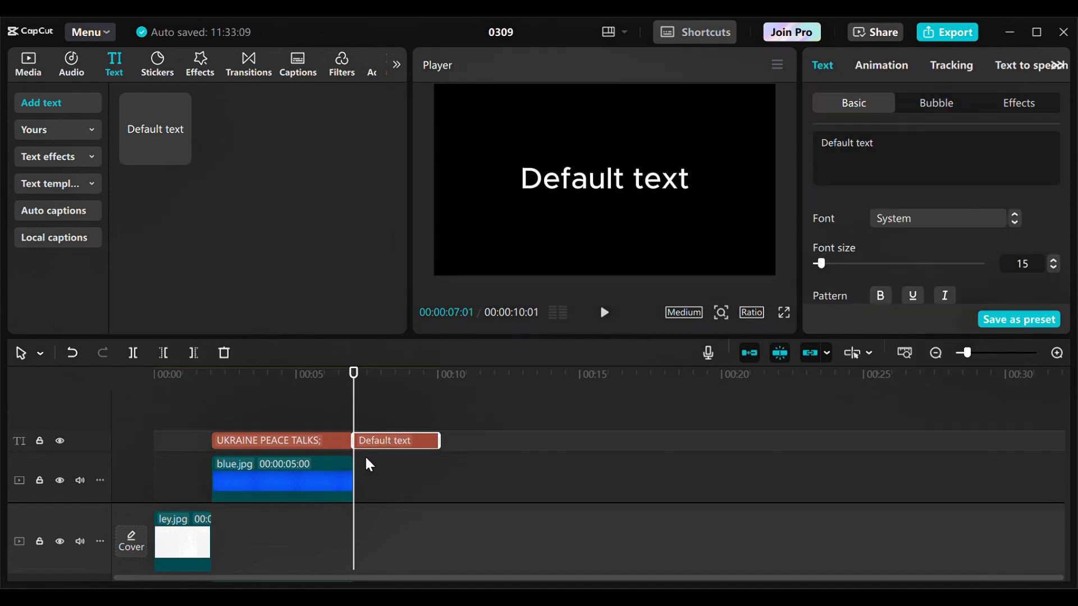
left_click_drag(380, 440, 284, 411)
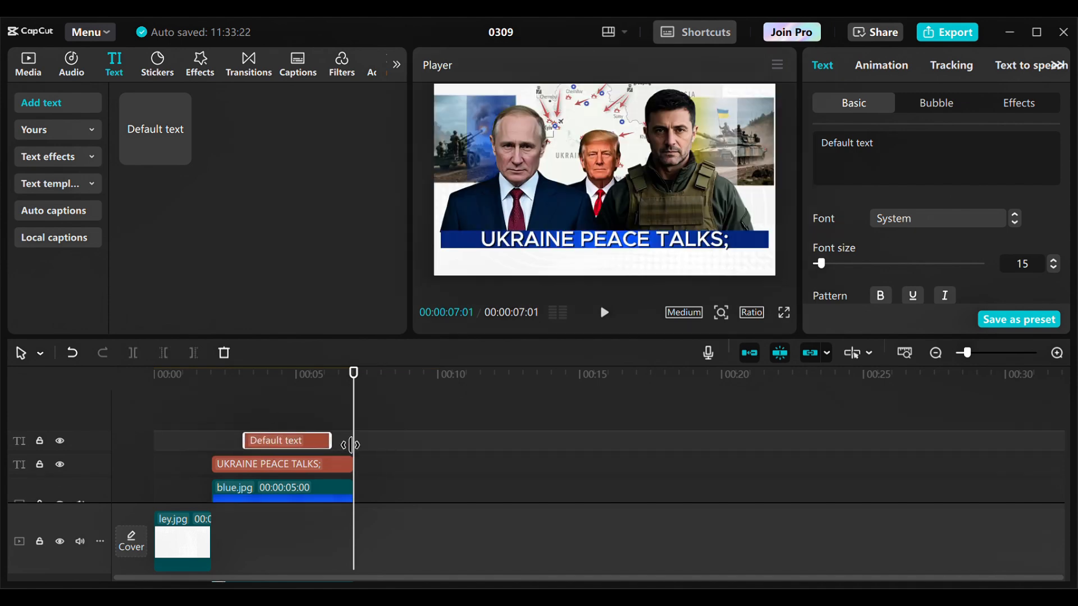
left_click_drag(338, 451, 353, 452)
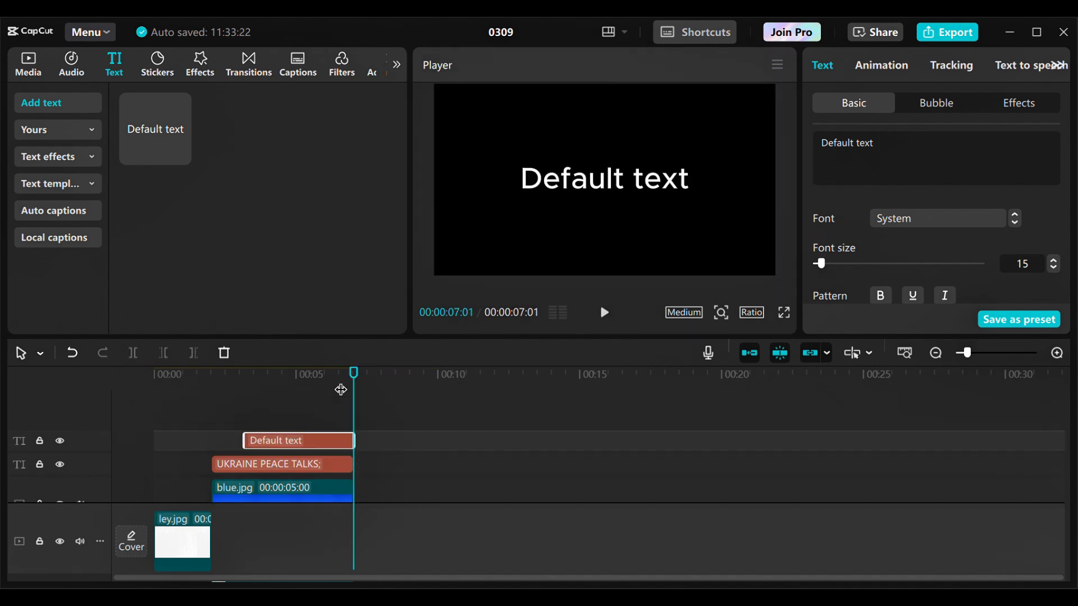
Step: Move the second default text below the blue strip and replace its wording with "WHAT IS PUTIN LOOKING FOR"
left_click_drag(337, 382, 272, 374)
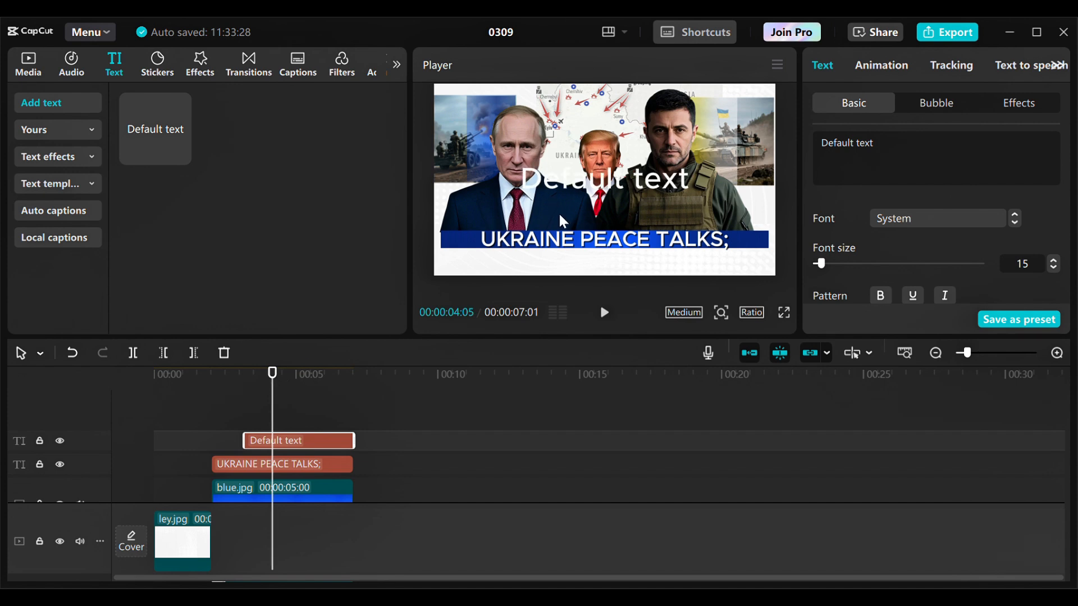
left_click_drag(581, 222, 570, 257)
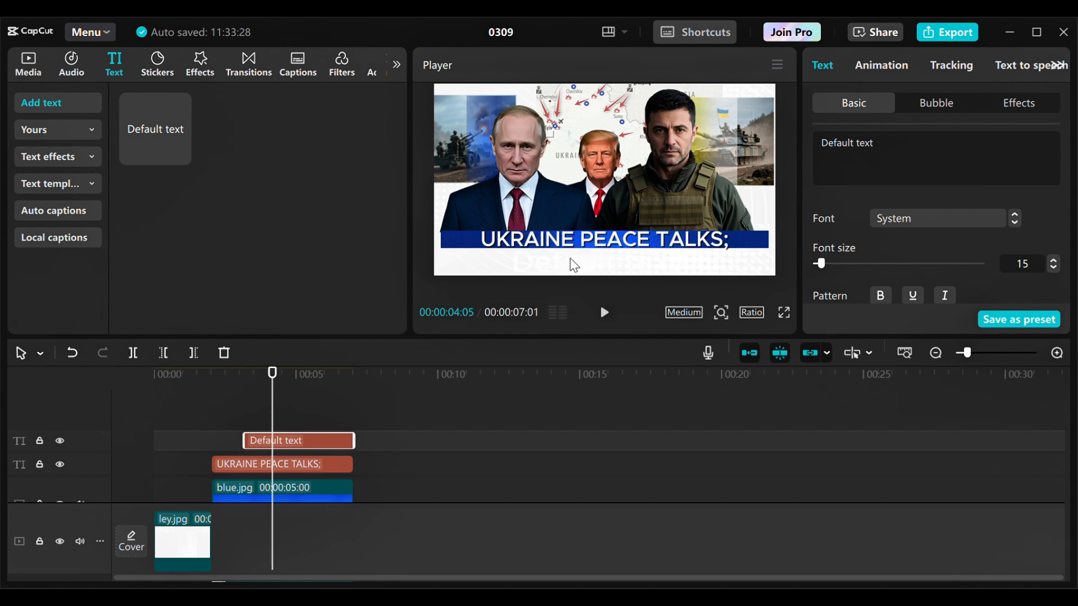
left_click(853, 160)
type("WH")
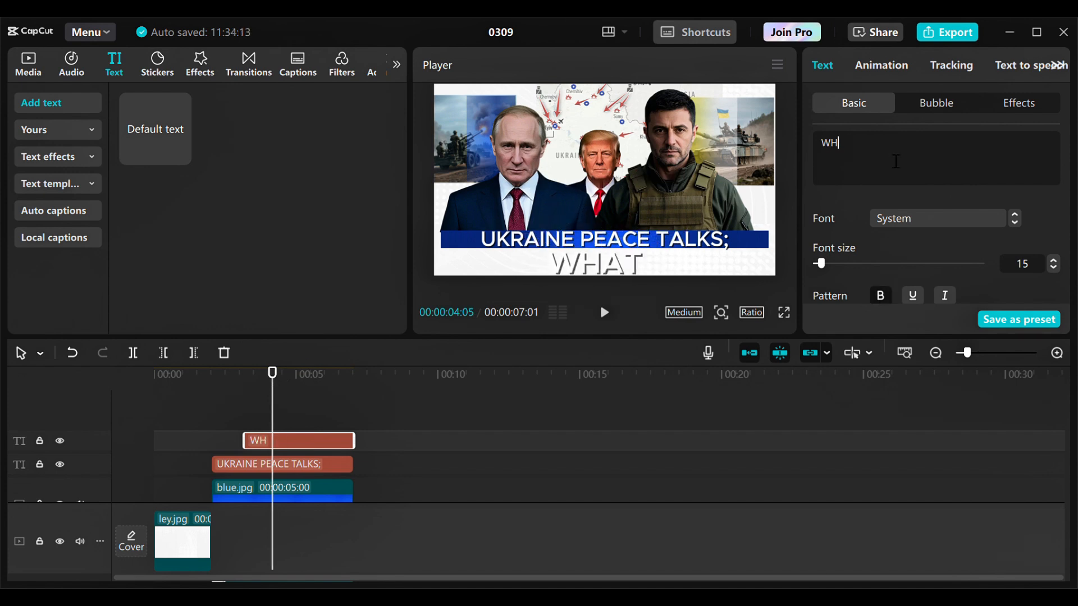
type("AT IS PUTIN LOOKING FOR")
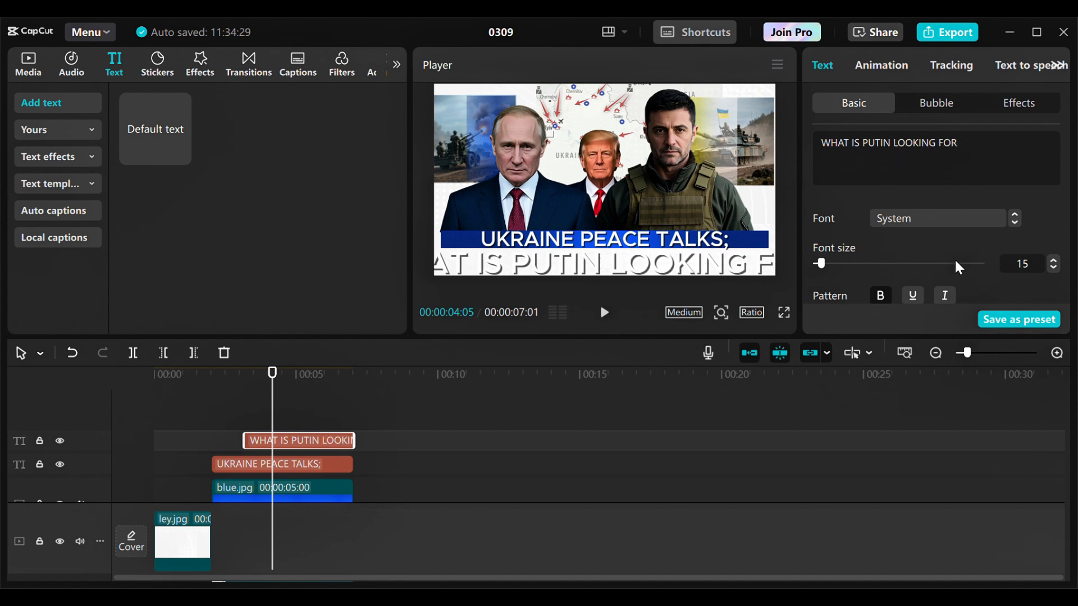
Step: Set the font size of the WHAT IS PUTIN LOOKING FOR text to 10
left_click(1054, 267)
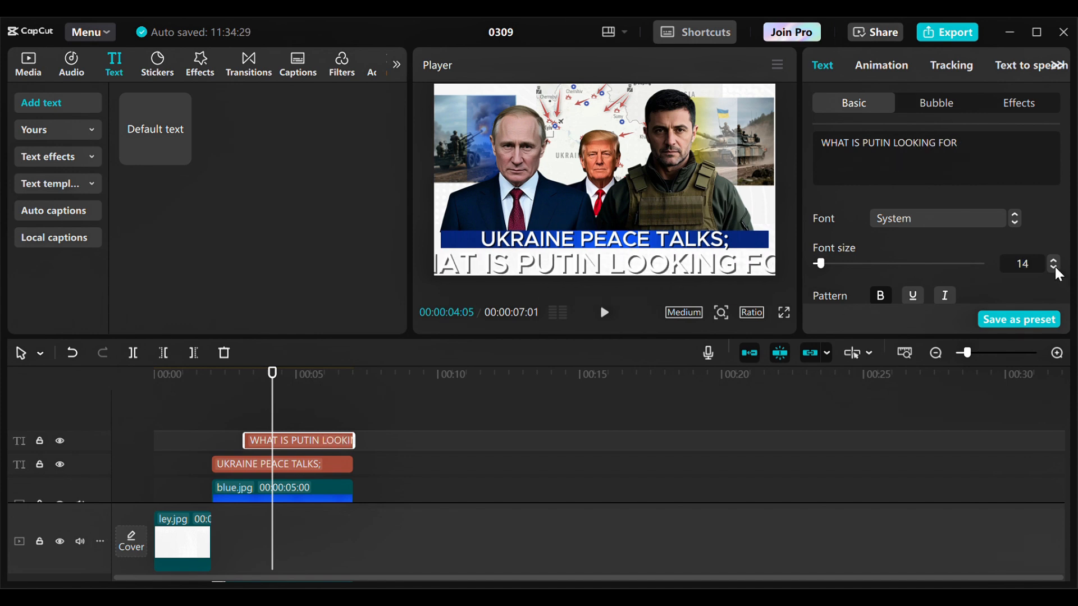
left_click(1054, 267)
left_click(1053, 268)
left_click(1053, 268)
left_click(1053, 267)
scroll(960, 240, "down", 5)
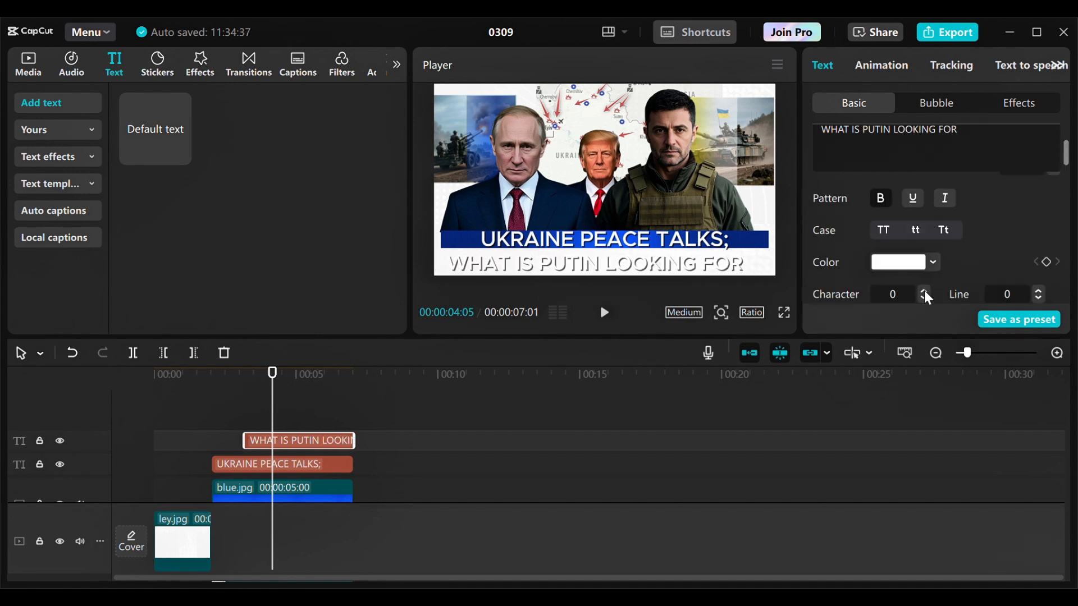
Step: Clear the preset style from the WHAT IS PUTIN LOOKING FOR text and color the text black
left_click(923, 448)
scroll(954, 261, "down", 3)
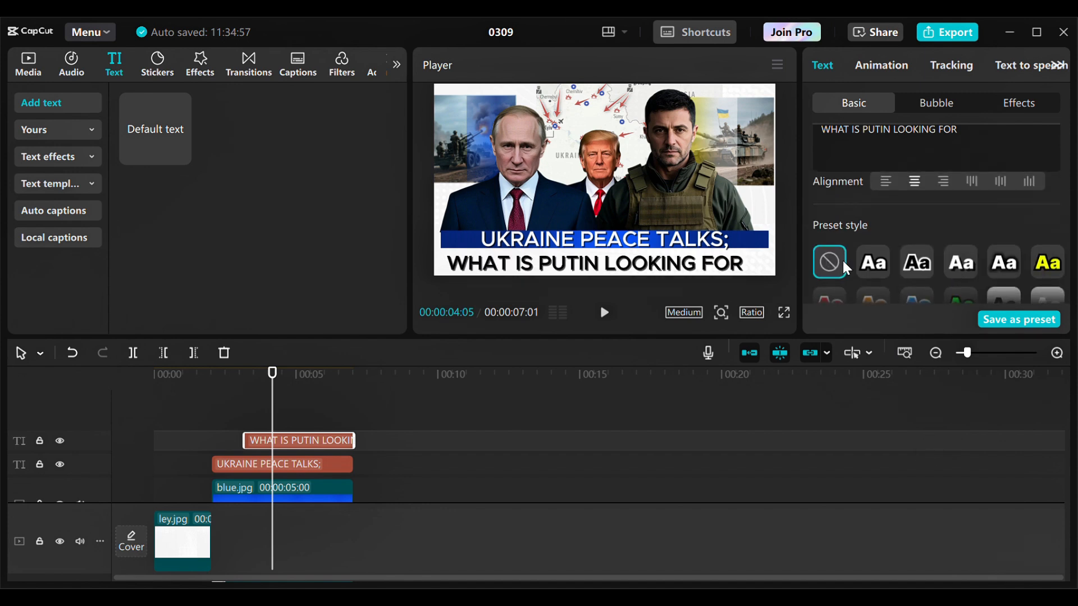
left_click(959, 262)
left_click(829, 262)
scroll(888, 230, "up", 6)
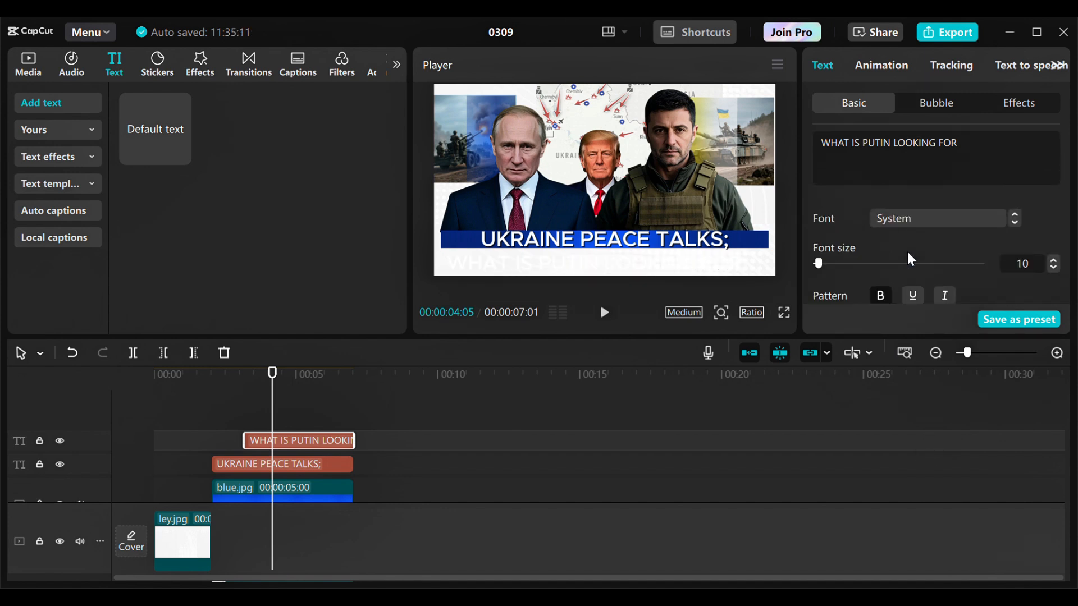
scroll(907, 250, "down", 3)
left_click(937, 414)
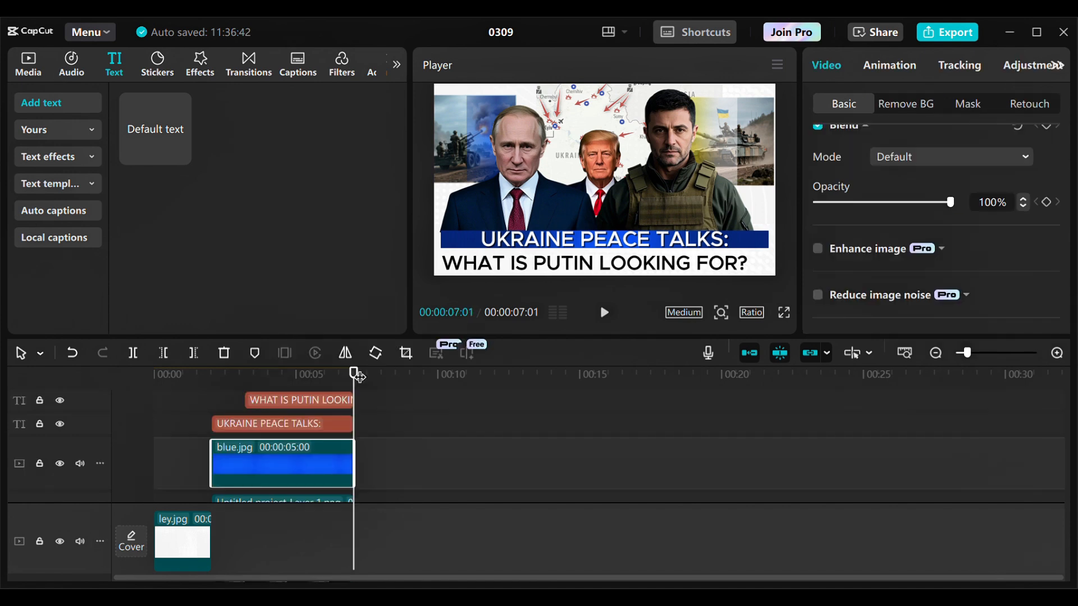
Step: Apply an entrance animation to the blue.jpg clip and keyframe its opacity at 0% at 00:00:02:01
left_click(887, 66)
left_click(891, 244)
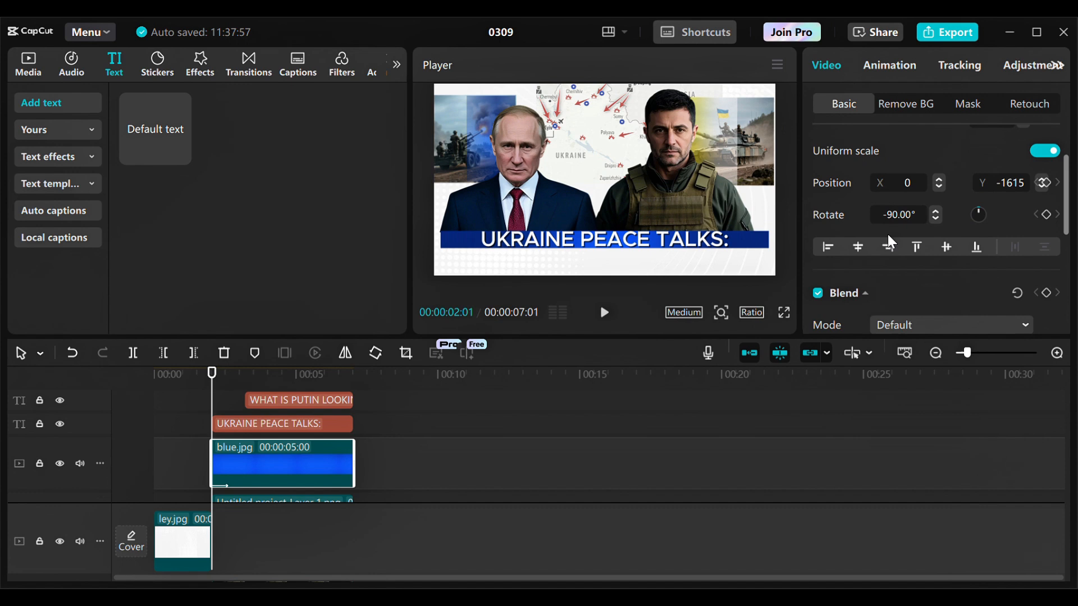
scroll(887, 234, "down", 4)
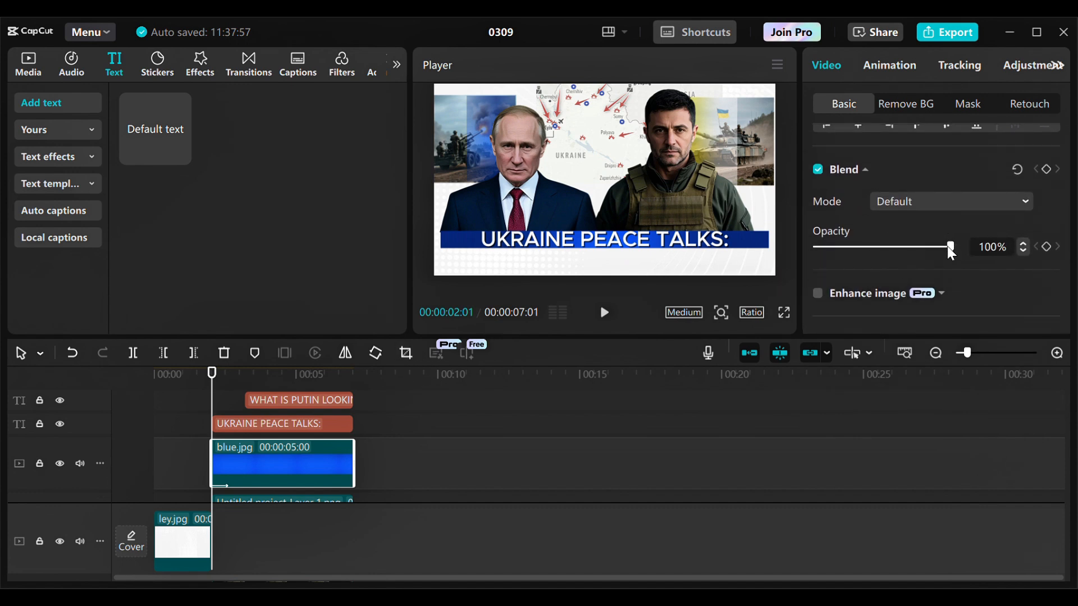
left_click_drag(951, 247, 807, 238)
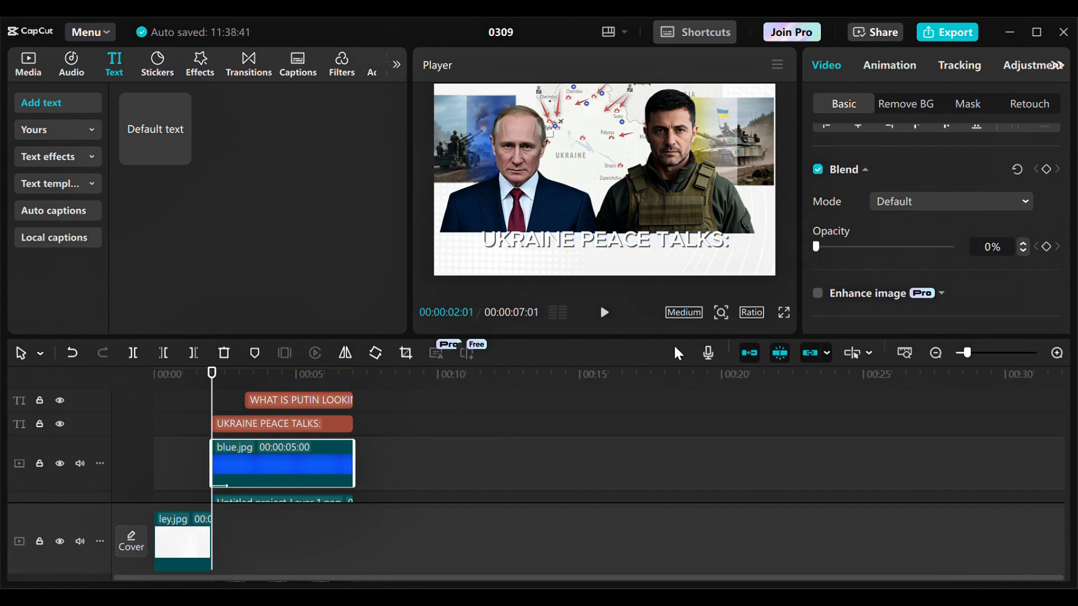
left_click(1045, 247)
Step: Keyframe the blue.jpg clip's opacity at 40% at 00:00:02:20 and at 100% at 00:00:04:26
left_click(225, 380)
left_click_drag(225, 378, 230, 378)
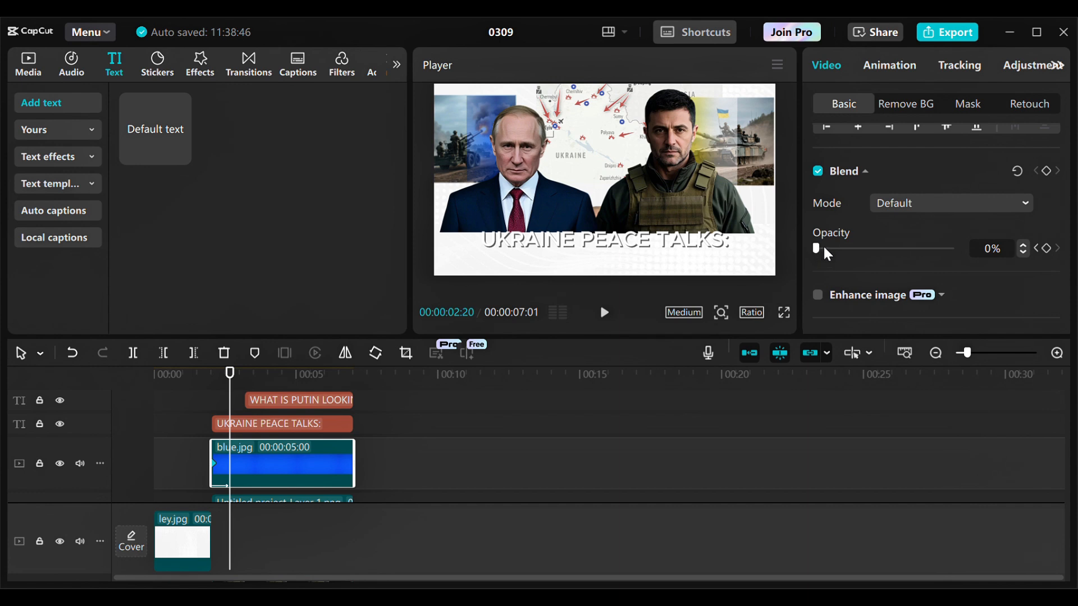
left_click_drag(823, 245, 871, 253)
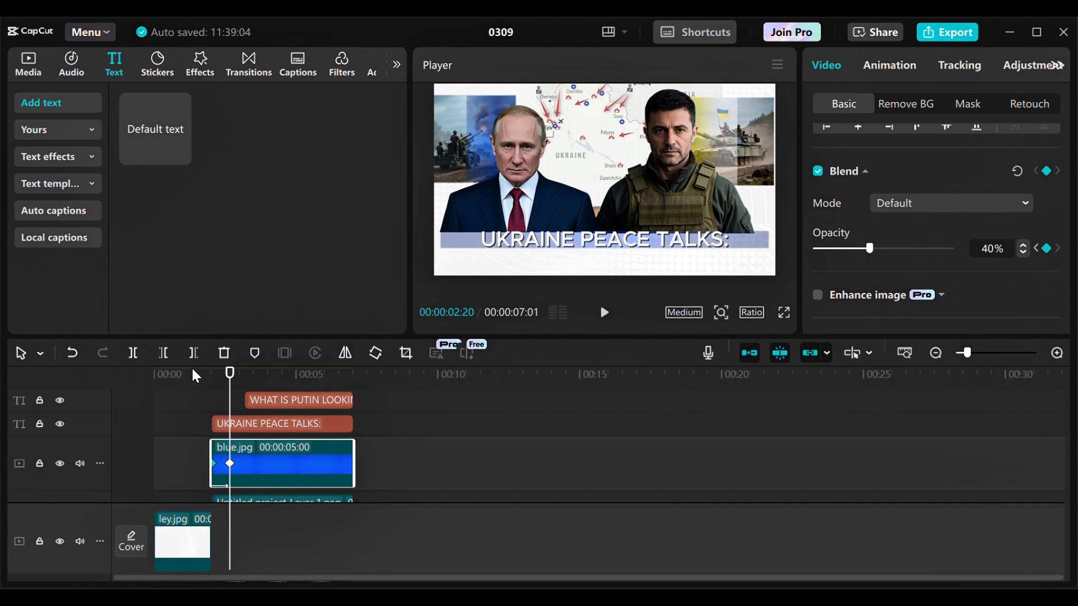
left_click_drag(238, 379, 299, 378)
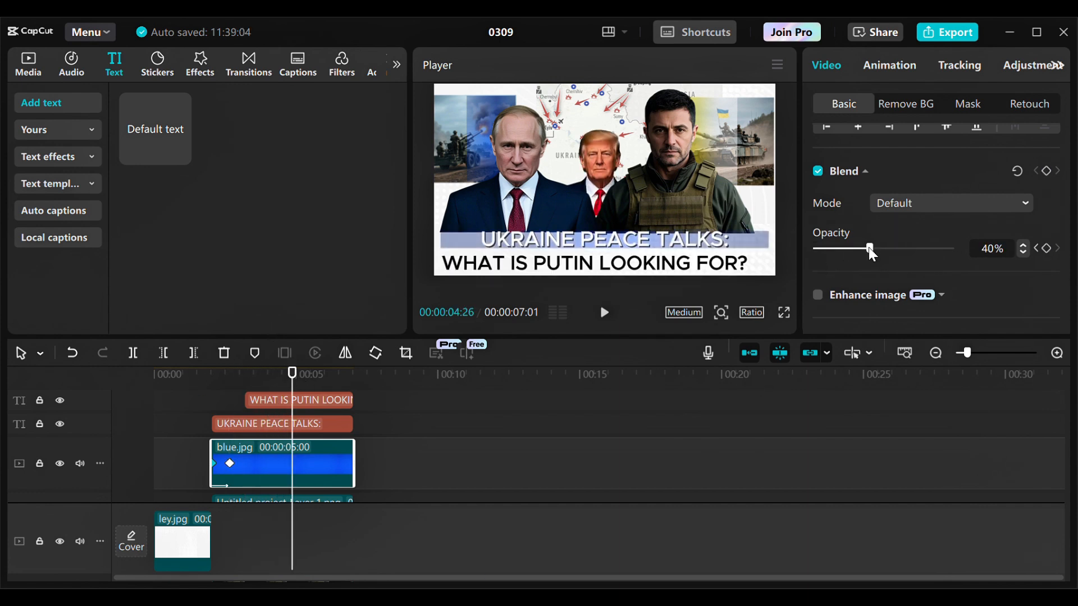
left_click_drag(870, 248, 964, 283)
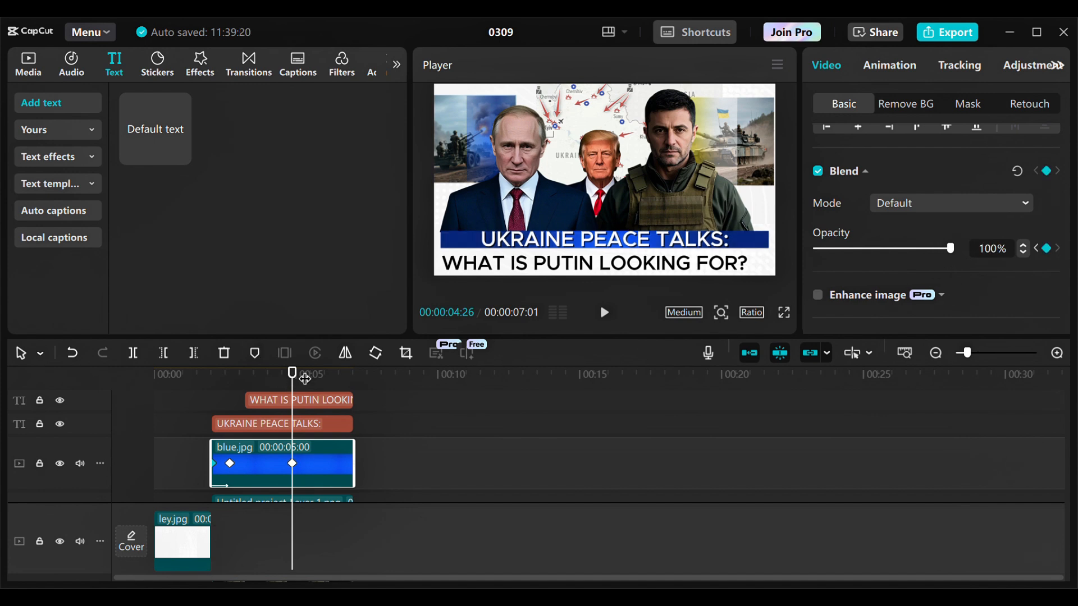
Step: Play back the blue strip's entrance and fade-in from shortly before the clip begins
left_click_drag(305, 378, 193, 384)
left_click(605, 312)
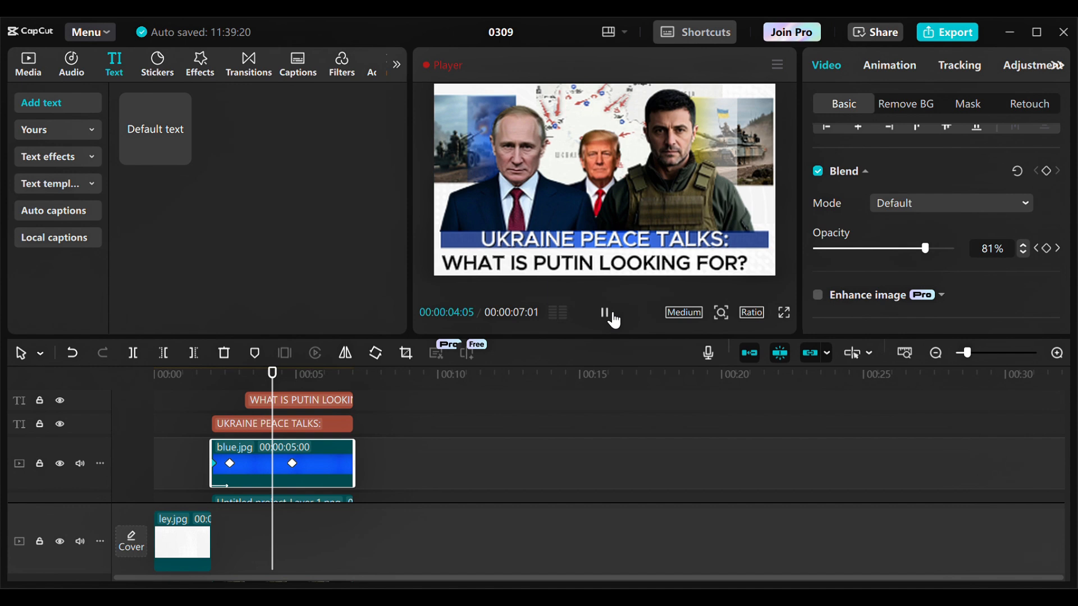
left_click(605, 313)
Step: Apply the Open entrance animation to the UKRAINE PEACE TALKS: text
left_click(334, 425)
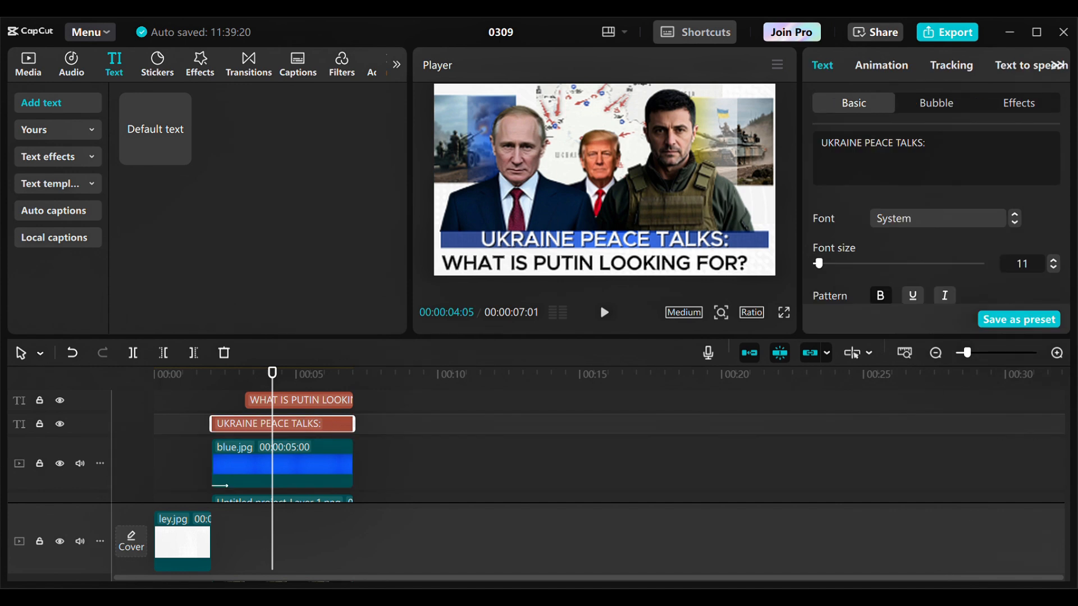
left_click(890, 60)
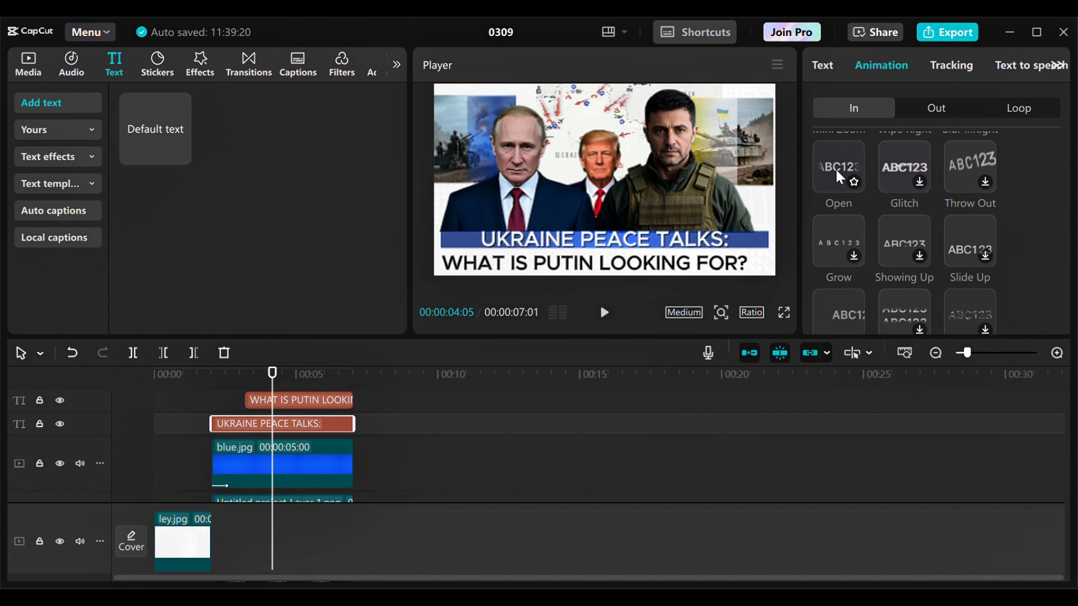
left_click(837, 171)
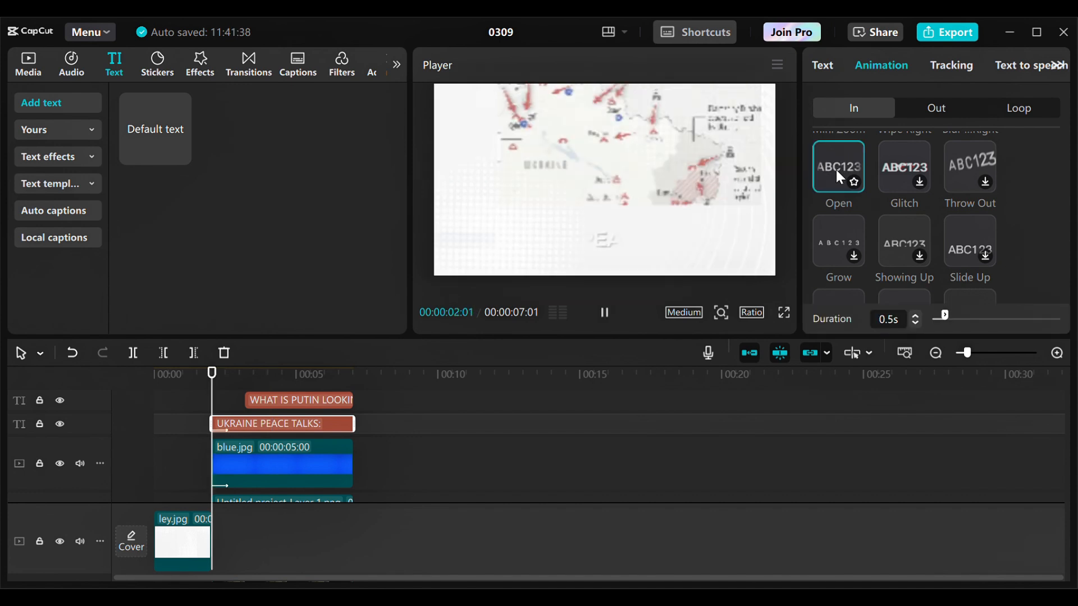
Step: Apply the Zoom Out entrance animation to the WHAT IS PUTIN LOOKING FOR? text with a duration of 0.3 s
left_click(326, 401)
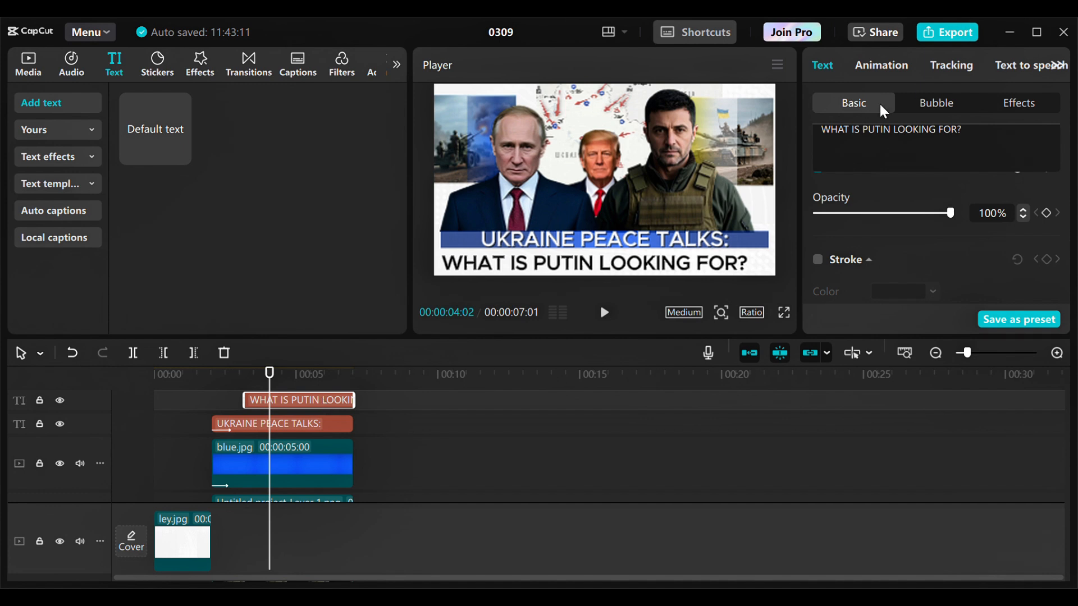
left_click(886, 65)
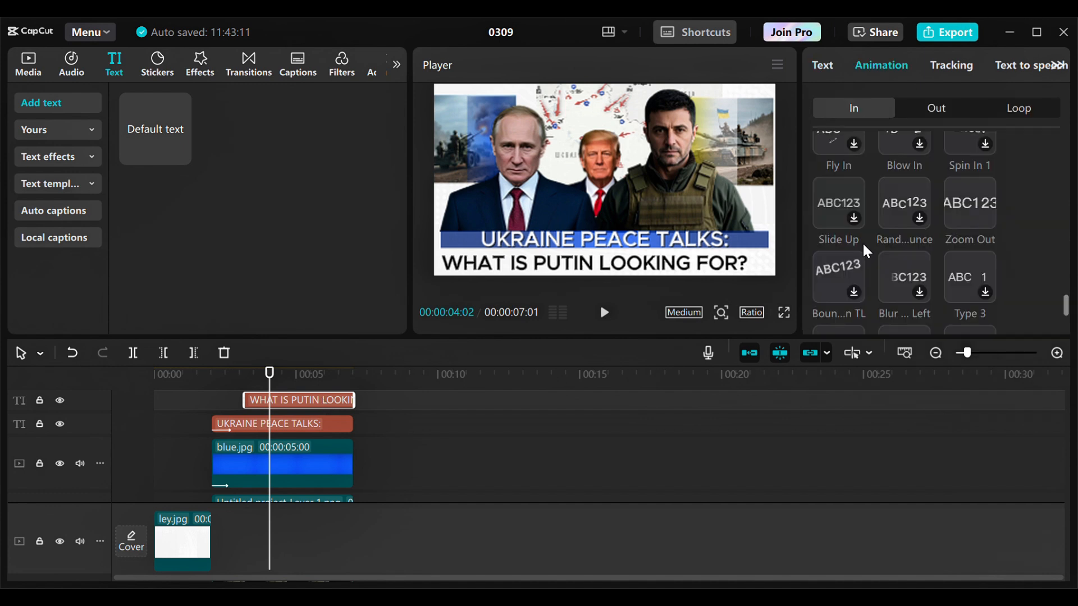
left_click(956, 207)
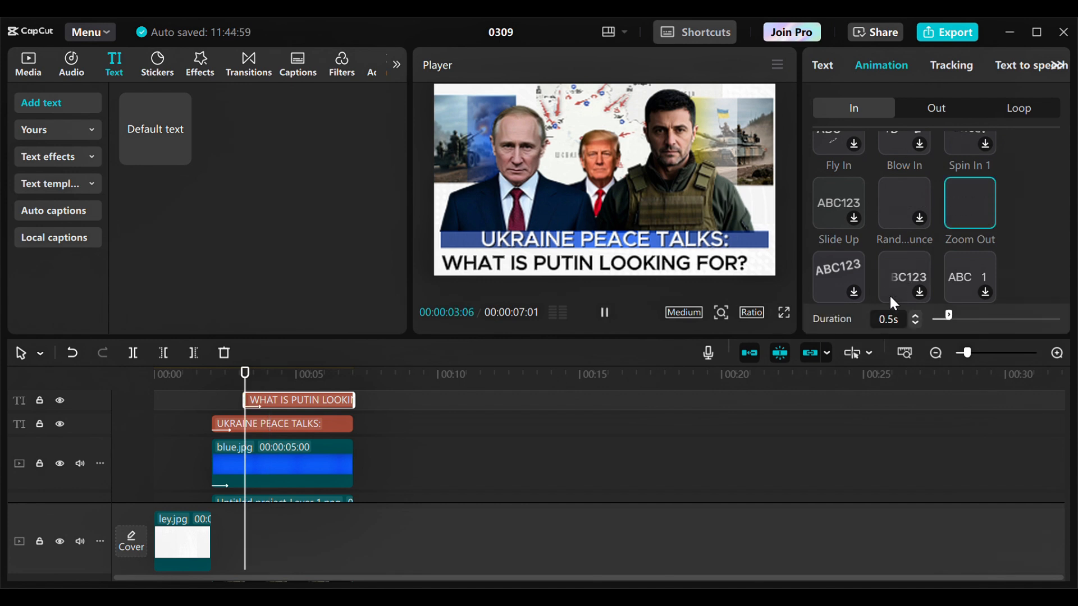
left_click(915, 322)
left_click(915, 323)
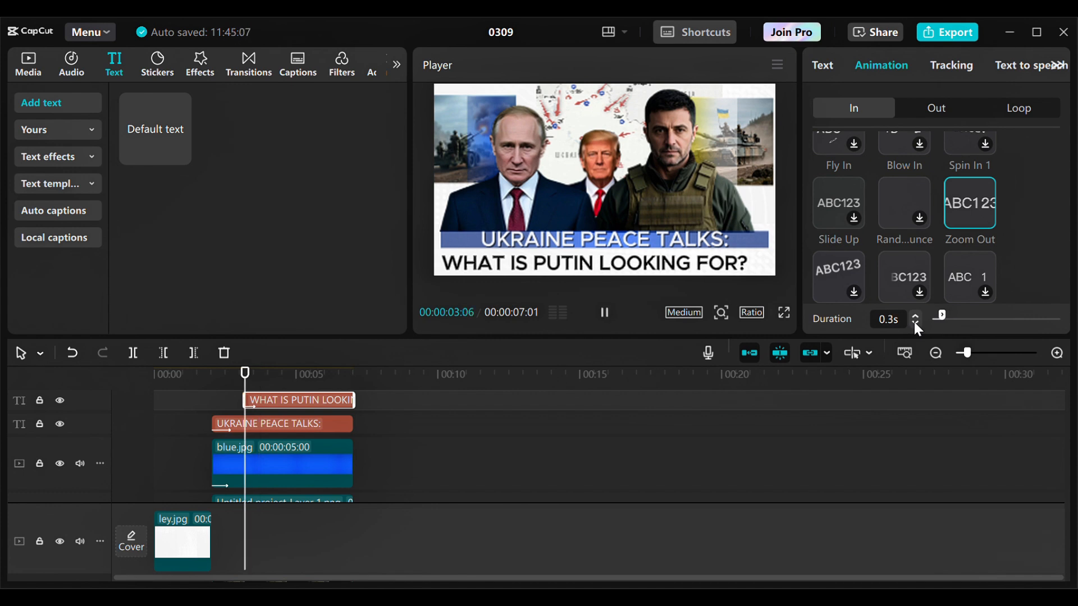